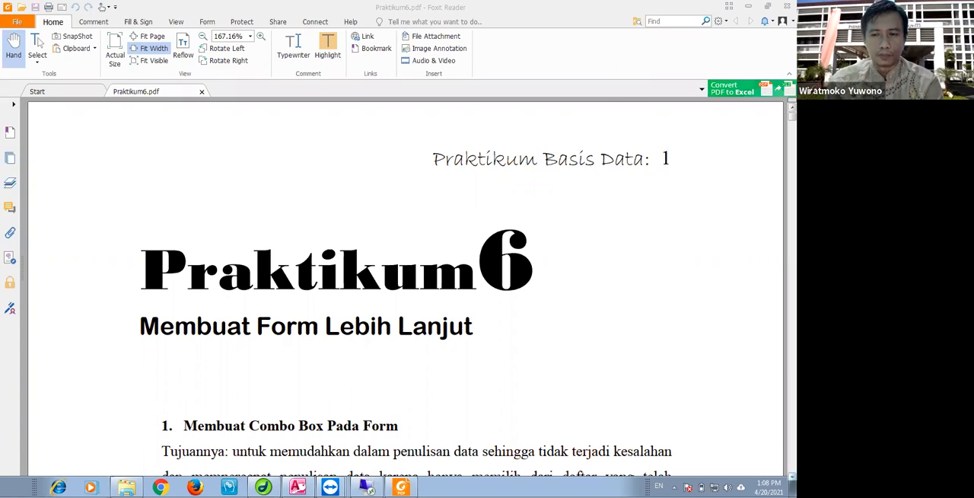
Read the practicum instructions for making a combo box on a form, then switch to the Access database.
scroll(403, 289, "down", 1)
scroll(404, 289, "down", 3)
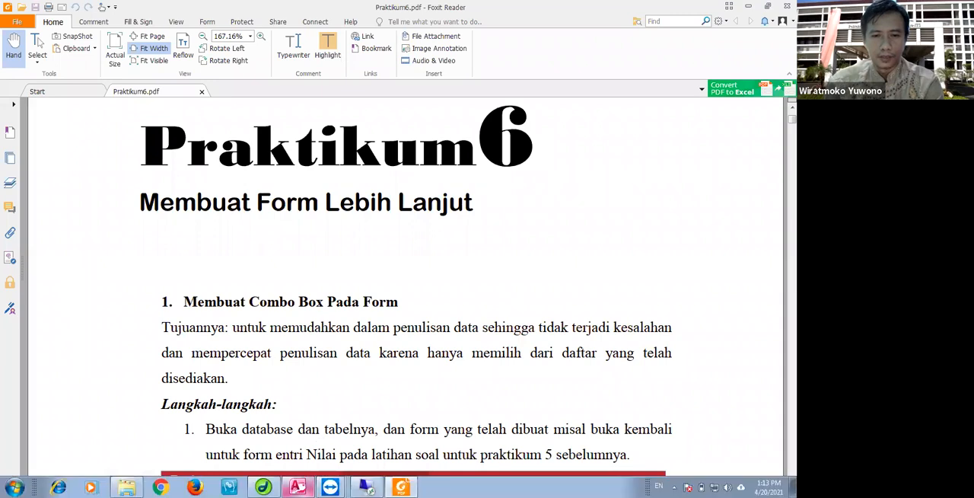
left_click(296, 487)
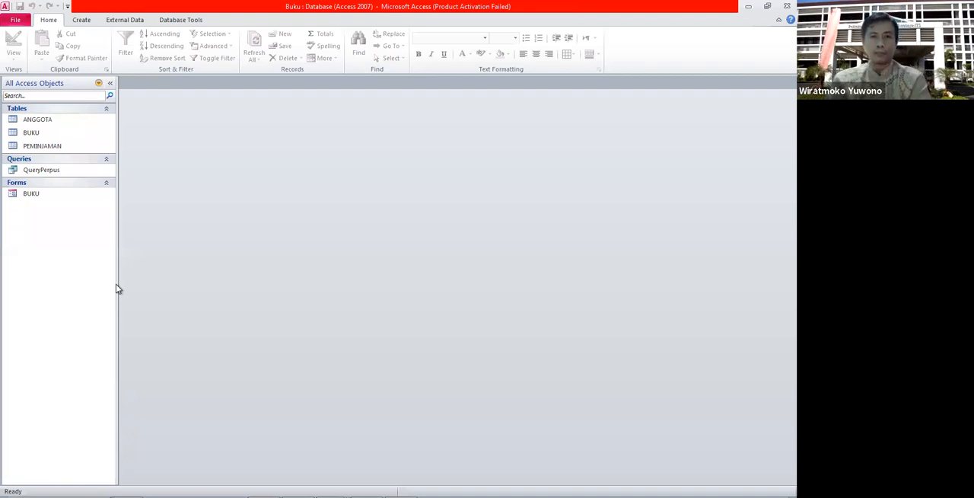
Open the tables and put the ANGGOTA table in Design View.
double_click(44, 124)
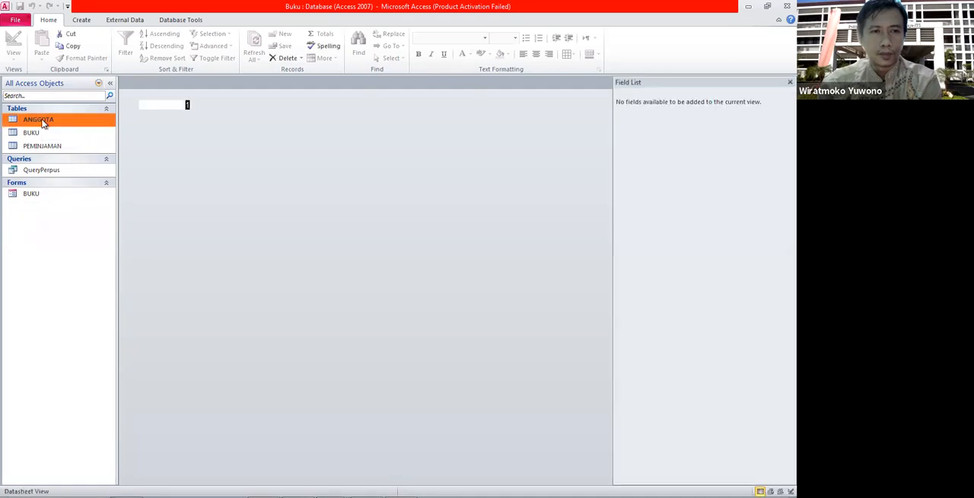
double_click(30, 134)
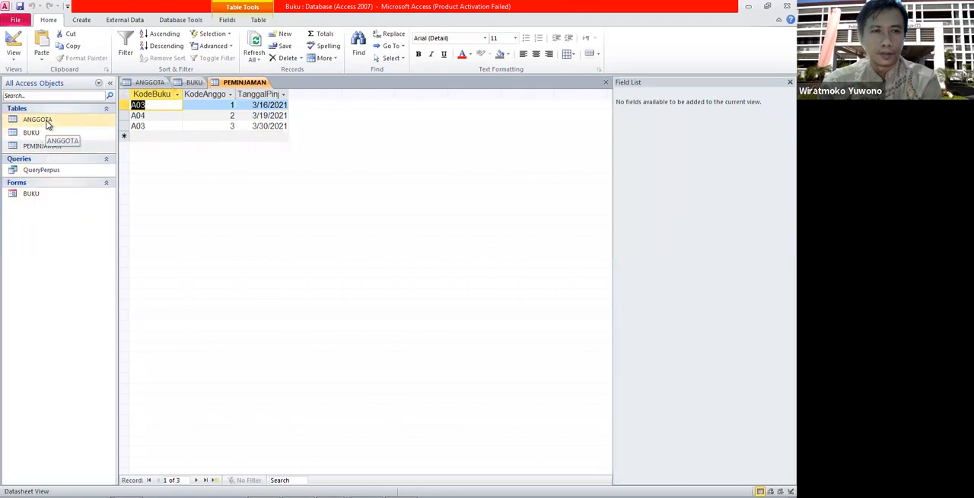
left_click(37, 119)
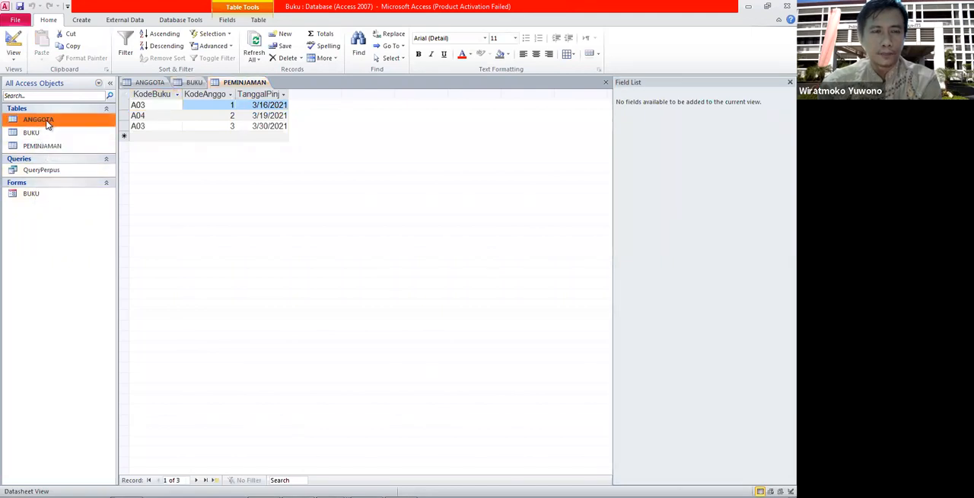
right_click(47, 124)
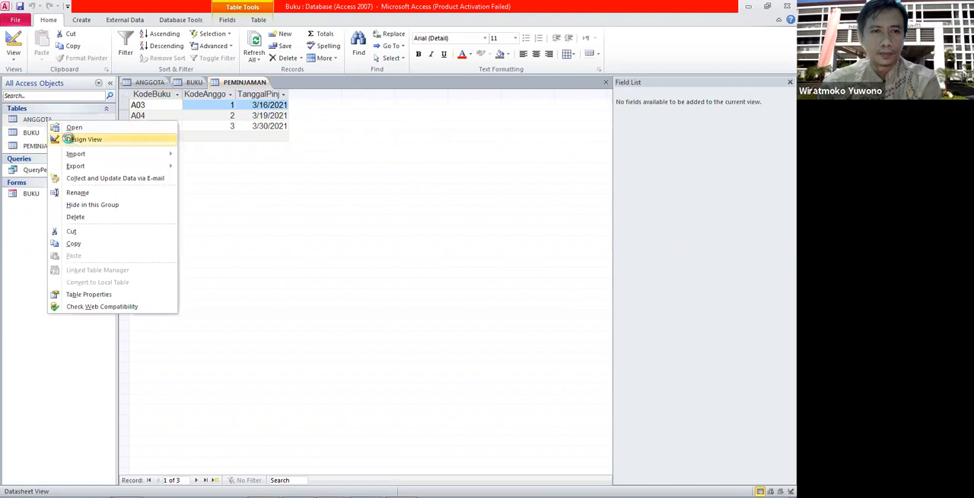
left_click(72, 140)
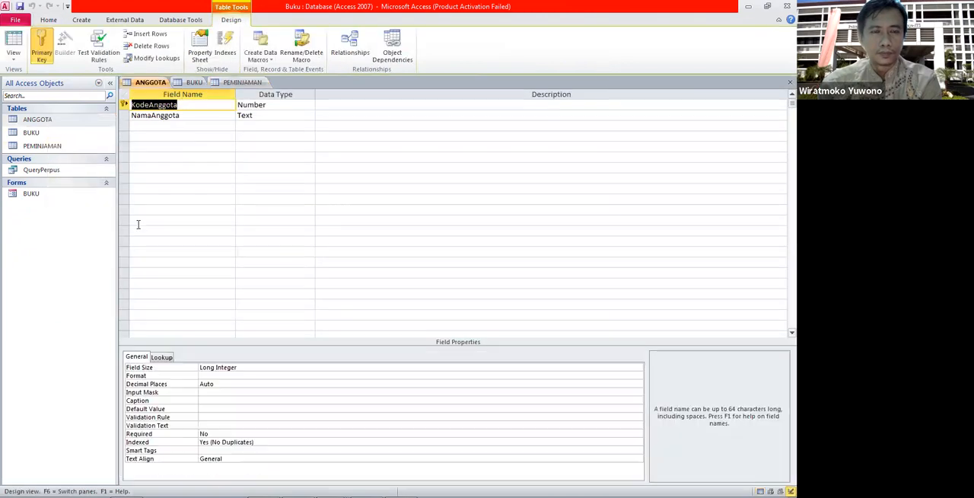
Add a Text field named AgamaID to the ANGGOTA table.
left_click(172, 126)
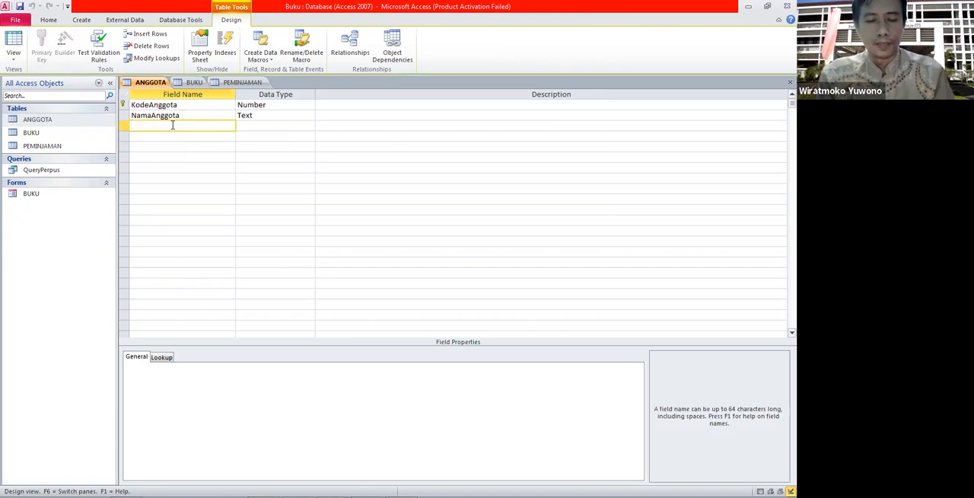
type("Agama")
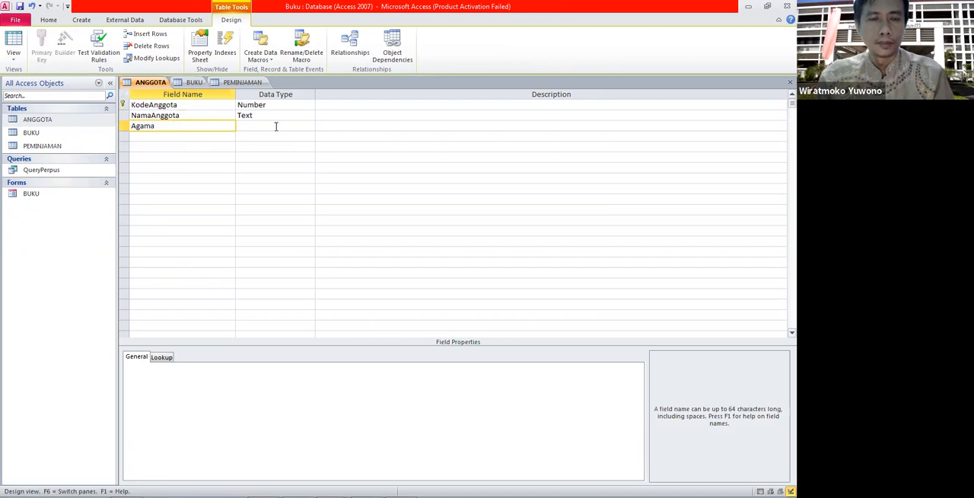
left_click(277, 126)
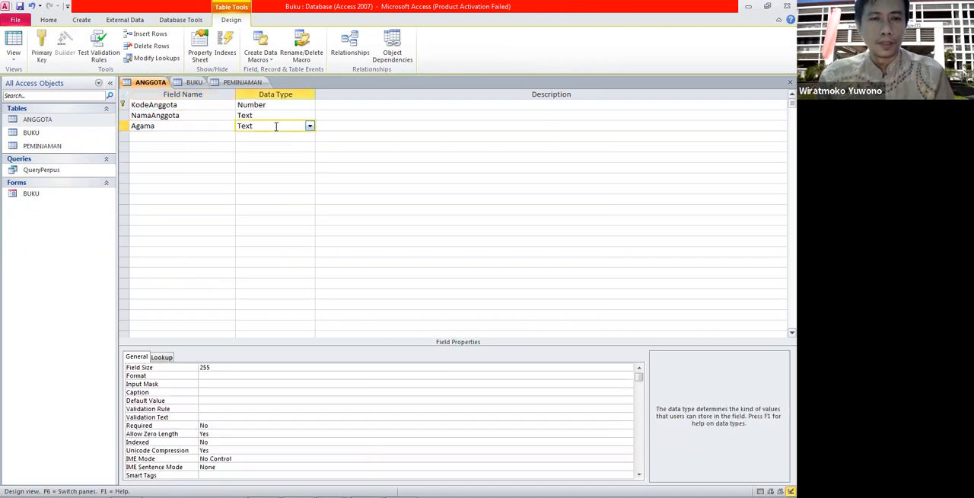
left_click(157, 126)
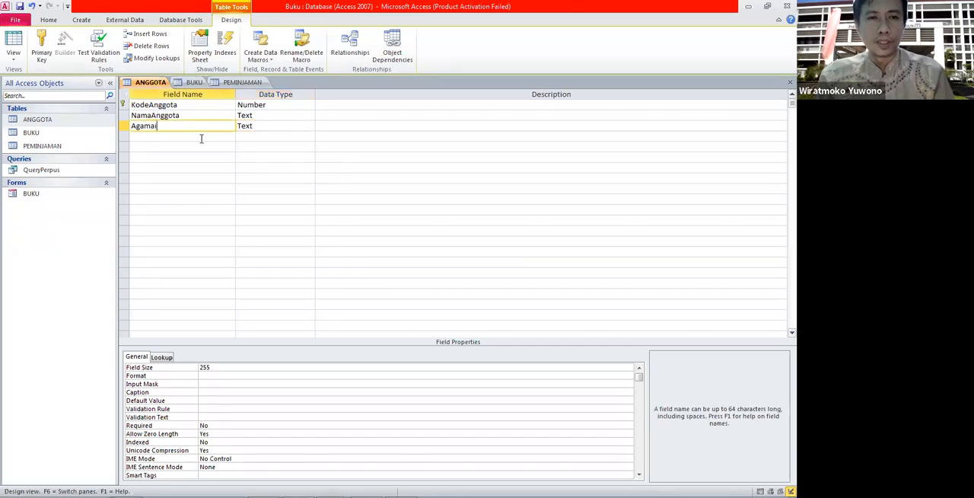
type("ID")
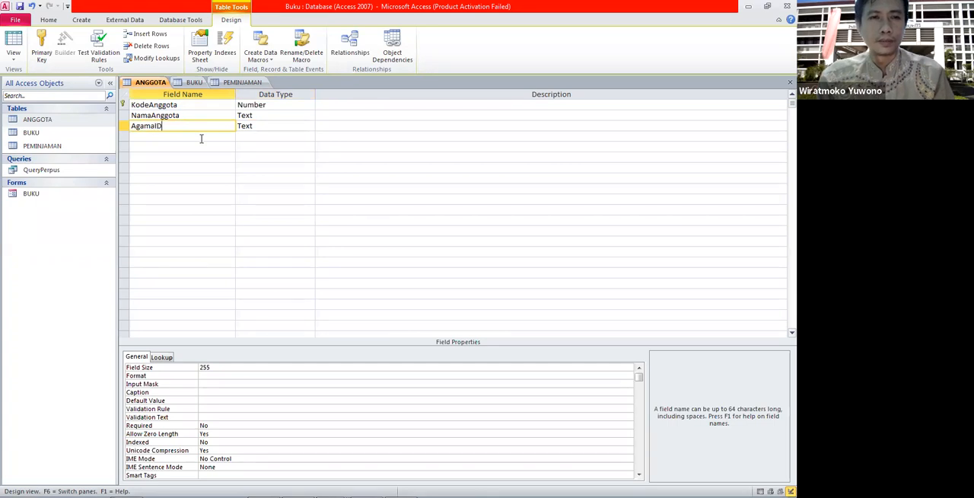
left_click(278, 125)
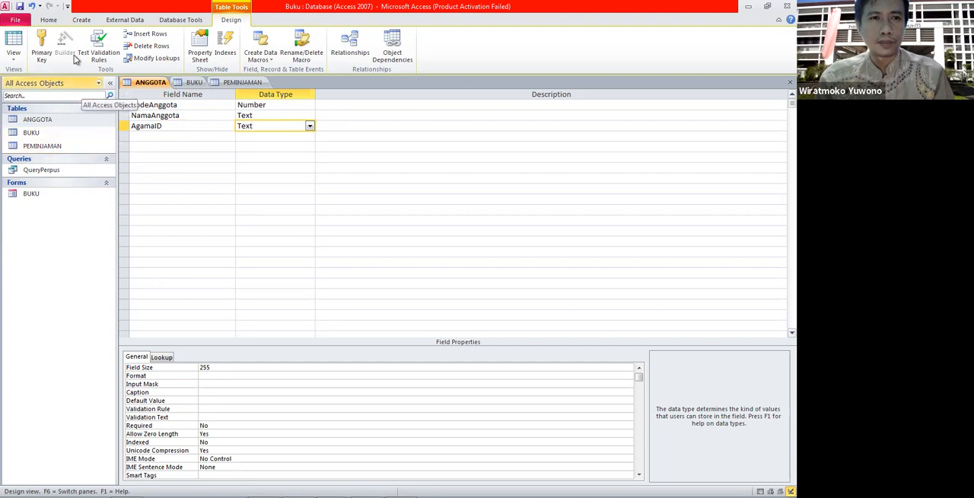
Create a new table, saving it as AGAMA and opening it in Design View.
left_click(85, 21)
left_click(59, 40)
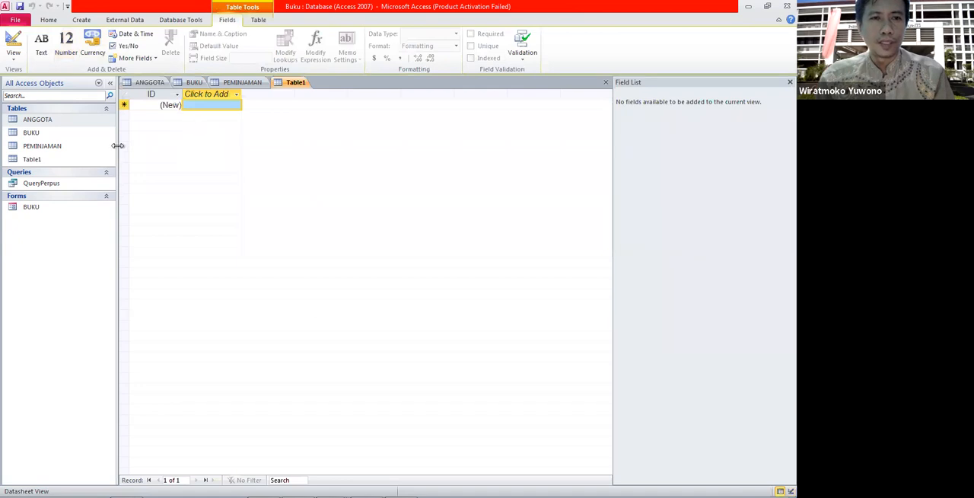
right_click(71, 160)
left_click(96, 185)
key("Caps_Lock")
type("AGAMA")
left_click(388, 198)
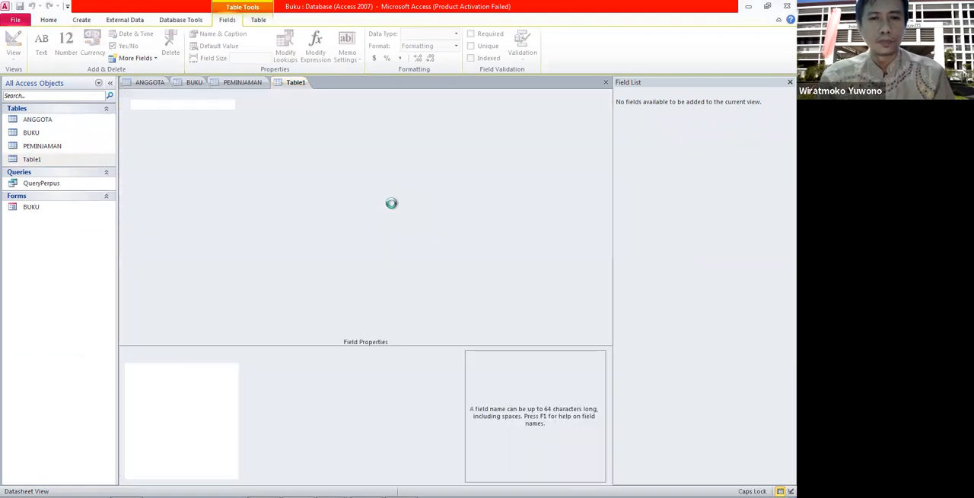
Rename the AGAMA table's key field to AgamaID and set its data type to Text.
key("Caps_Lock")
type("Agama")
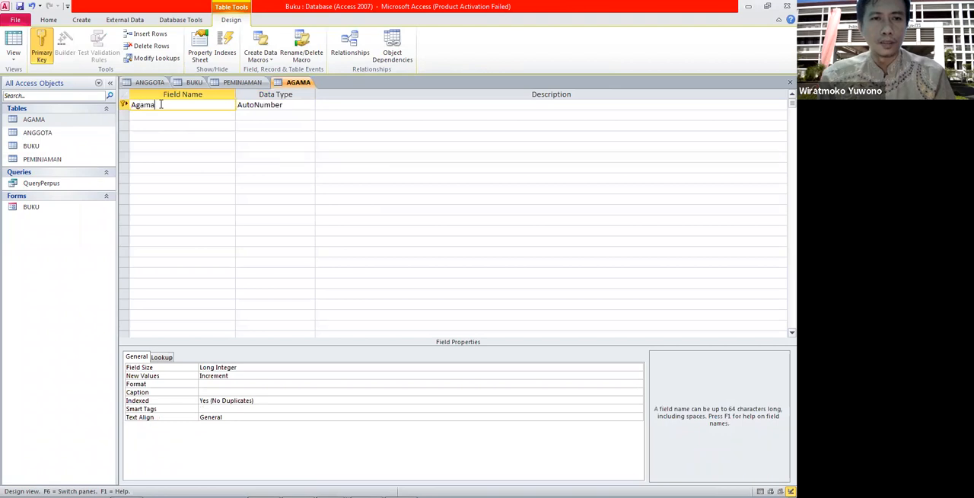
type("ID")
left_click(292, 106)
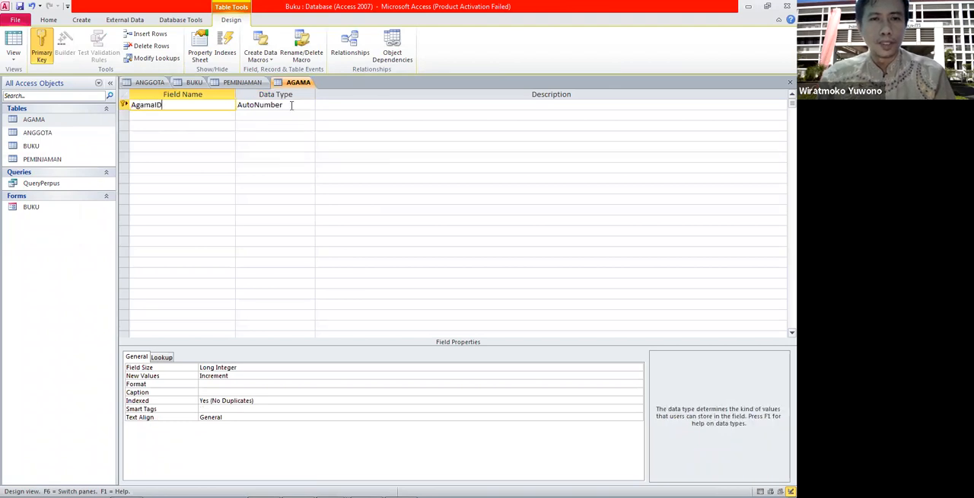
left_click(311, 105)
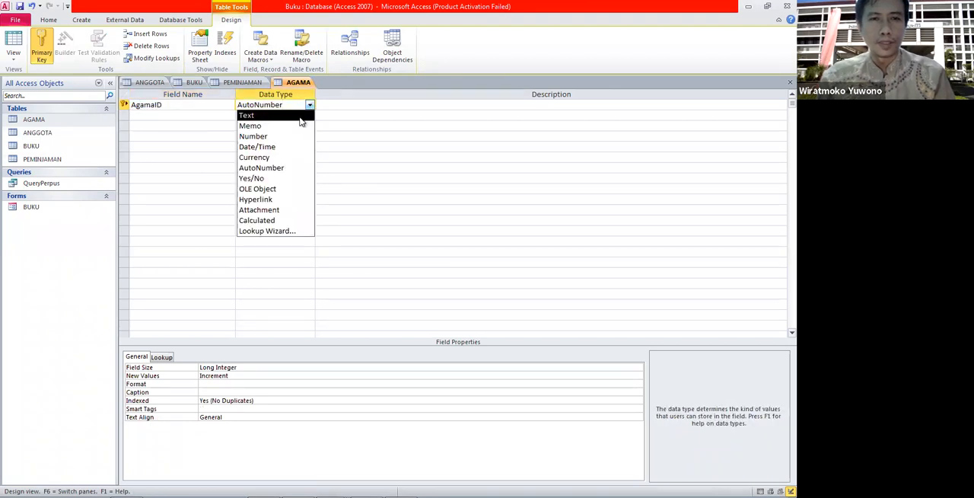
left_click(255, 115)
Add a second Text field named Nama_Agama to the AGAMA table.
left_click(201, 116)
type("A")
key("BackSpace")
type("Nama")
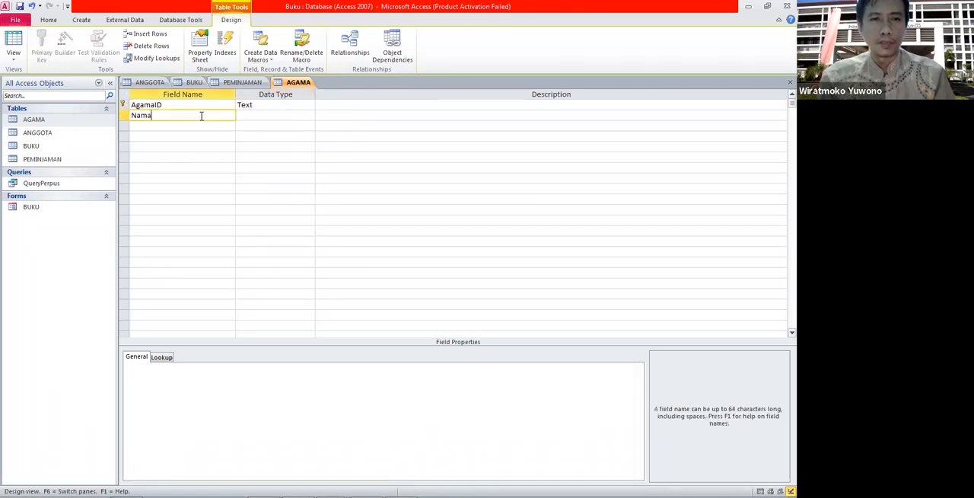
type("_Agama")
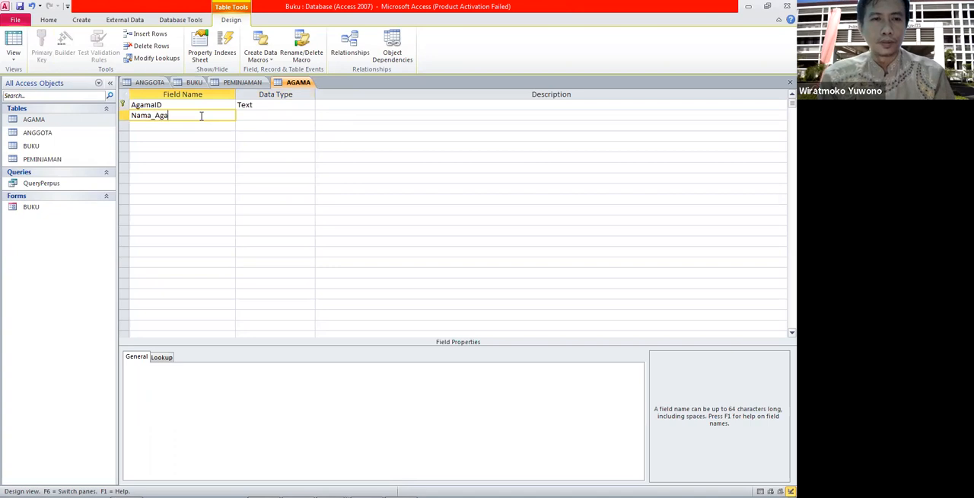
left_click(311, 117)
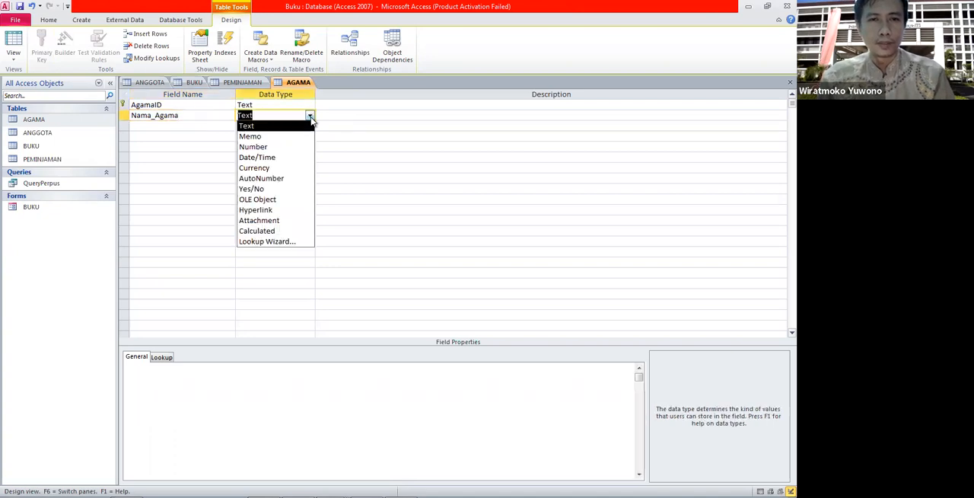
left_click(320, 125)
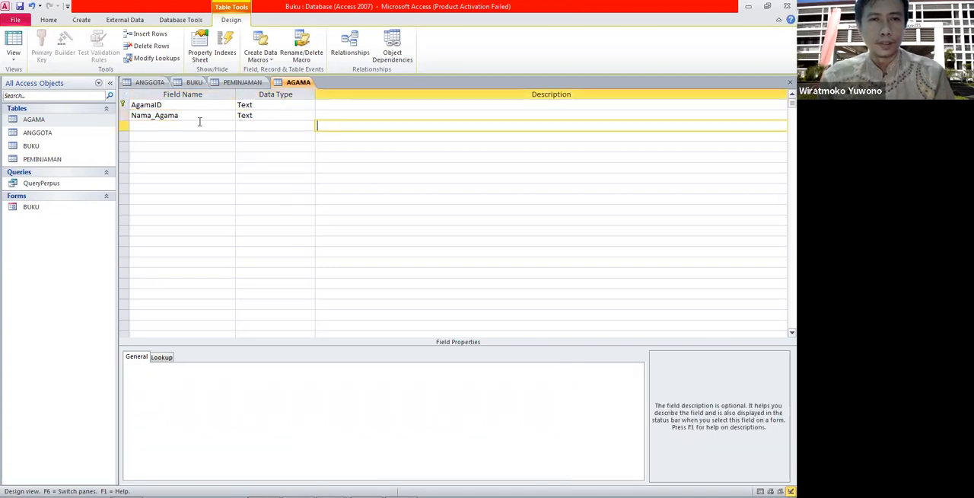
Save the AGAMA table and open it in Datasheet View.
left_click(42, 122)
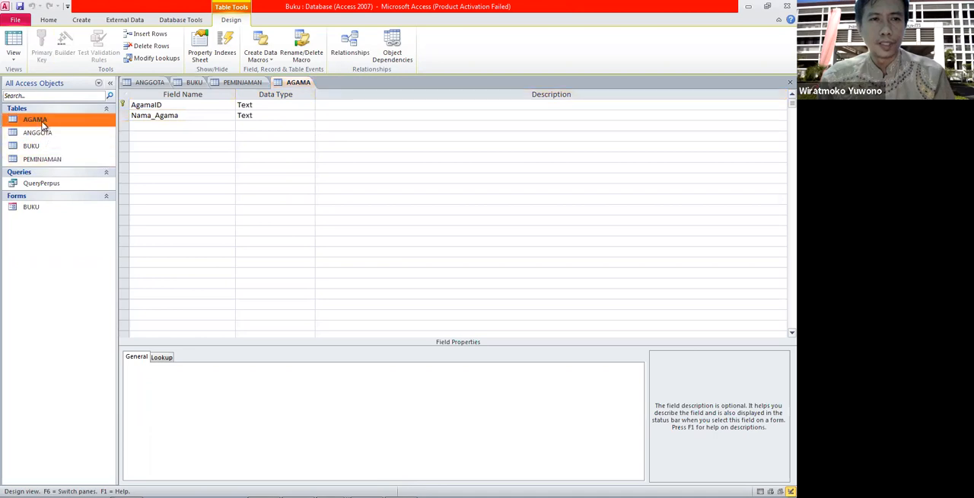
double_click(42, 122)
left_click(377, 284)
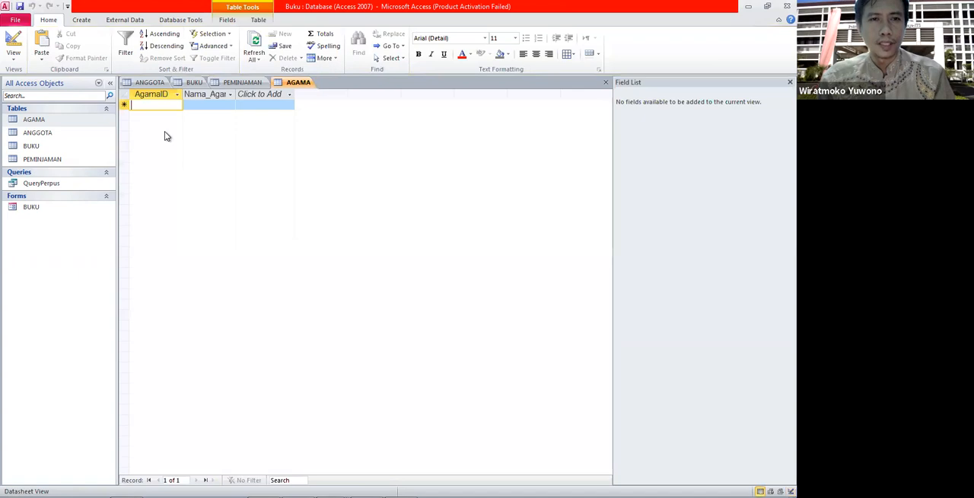
Enter the first AGAMA record with AgamaID I and Nama_Agama Islam.
key("Caps_Lock")
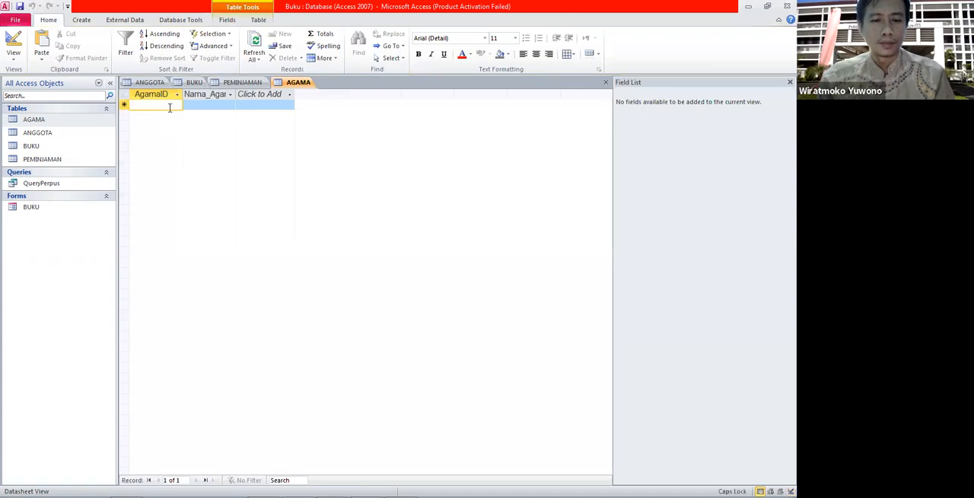
type("I")
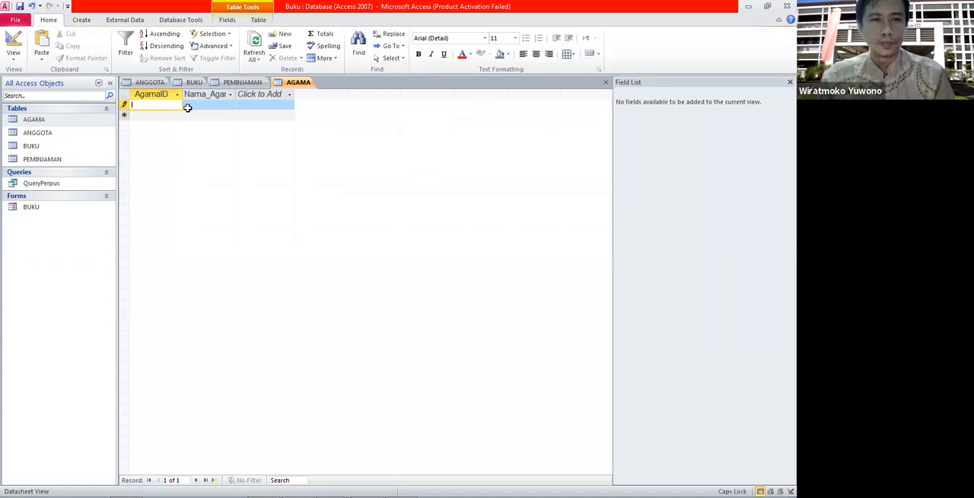
left_click(202, 104)
key("Caps_Lock")
type("Islam")
Enter a record with AgamaID P and Nama_Agama Protestan.
left_click(153, 116)
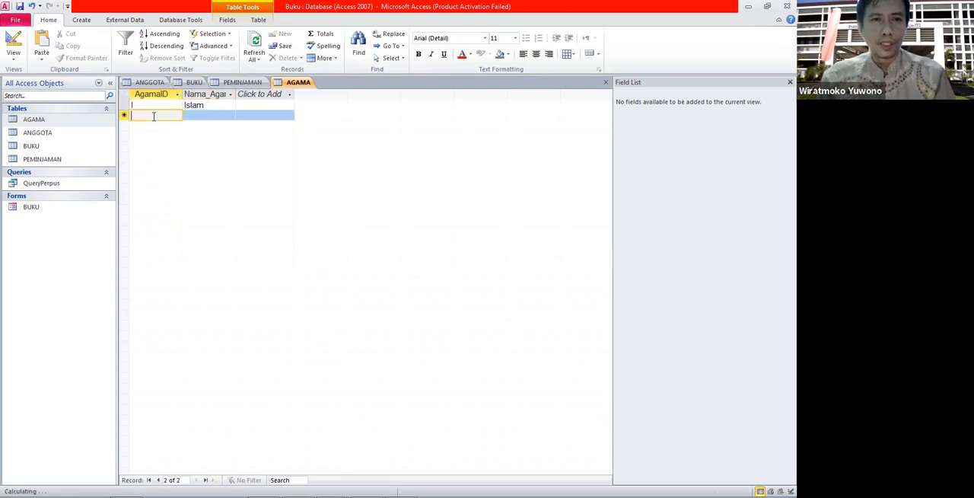
type("K")
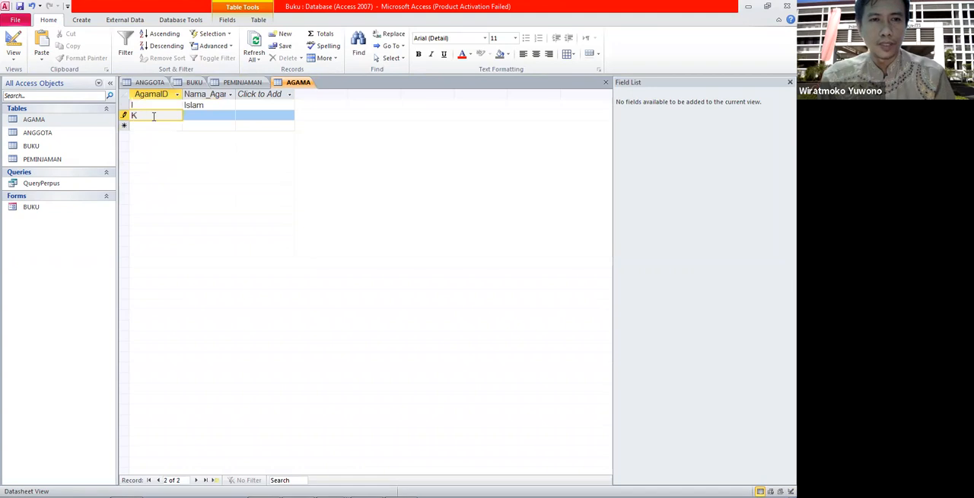
key("BackSpace")
type("P")
left_click(209, 117)
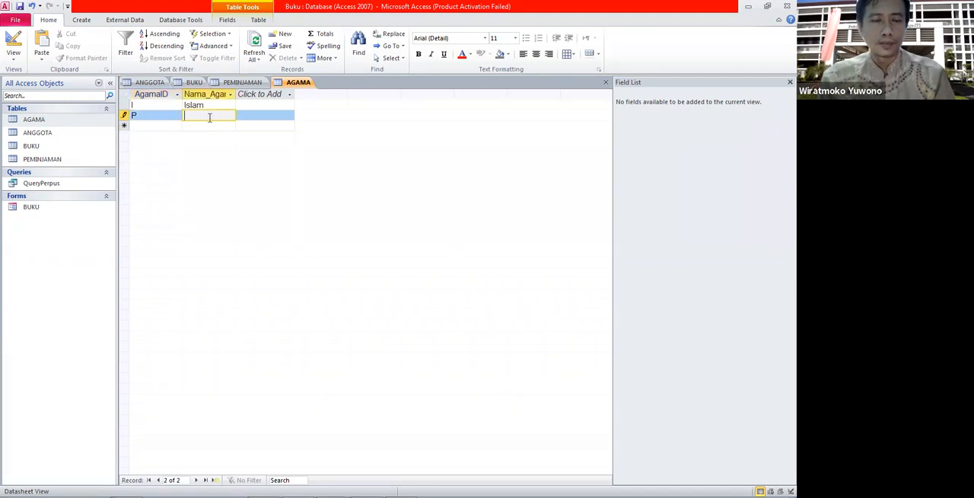
type("Protestan")
key("Tab")
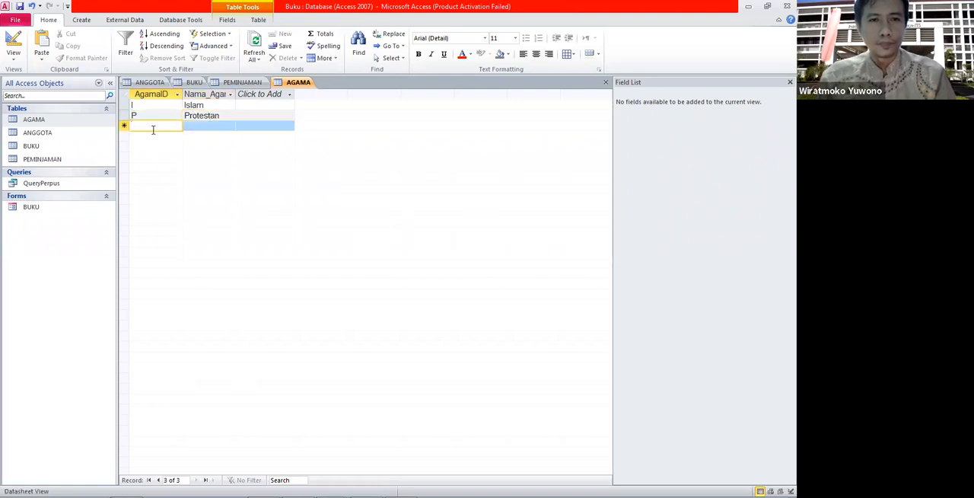
Enter a record with AgamaID K and Nama_Agama Katolik.
type("K")
left_click(210, 126)
type("Katolik")
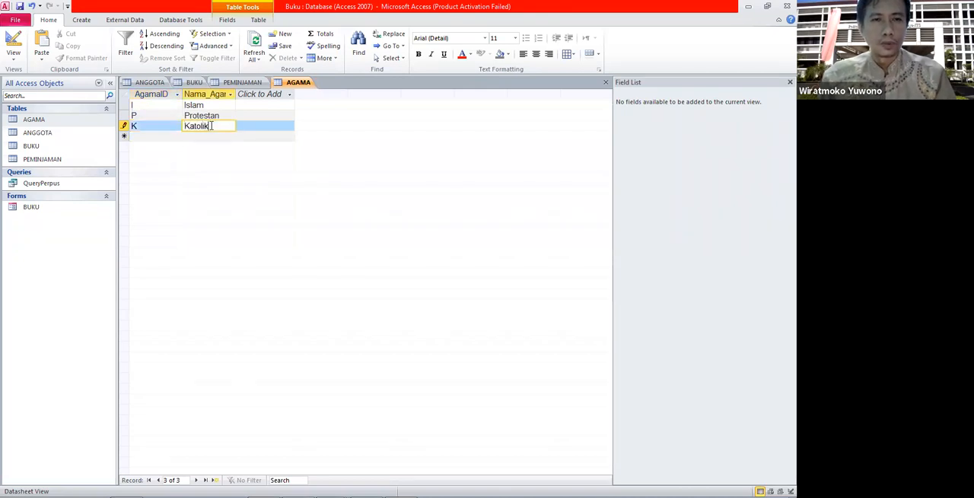
Add an AGAMA record with AgamaID H and Nama_Agama Hindu.
left_click(163, 136)
type("H")
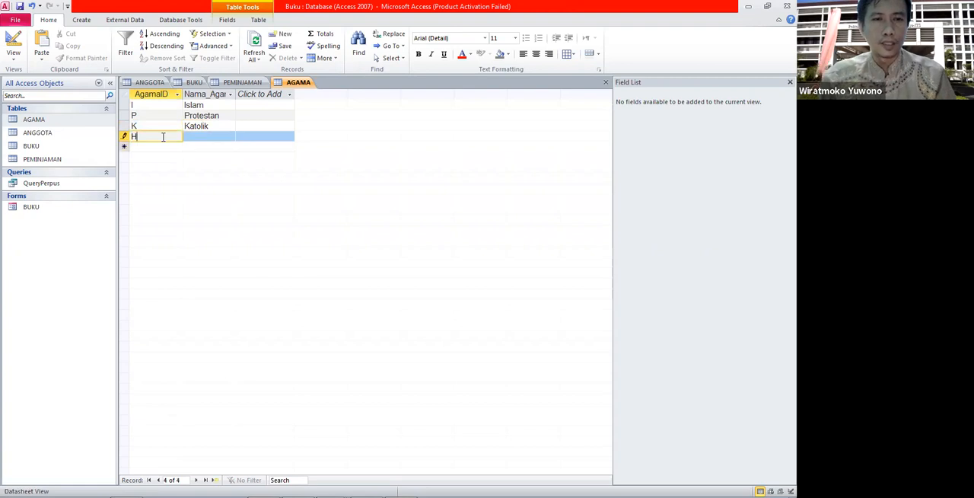
left_click(204, 138)
type("Hindu")
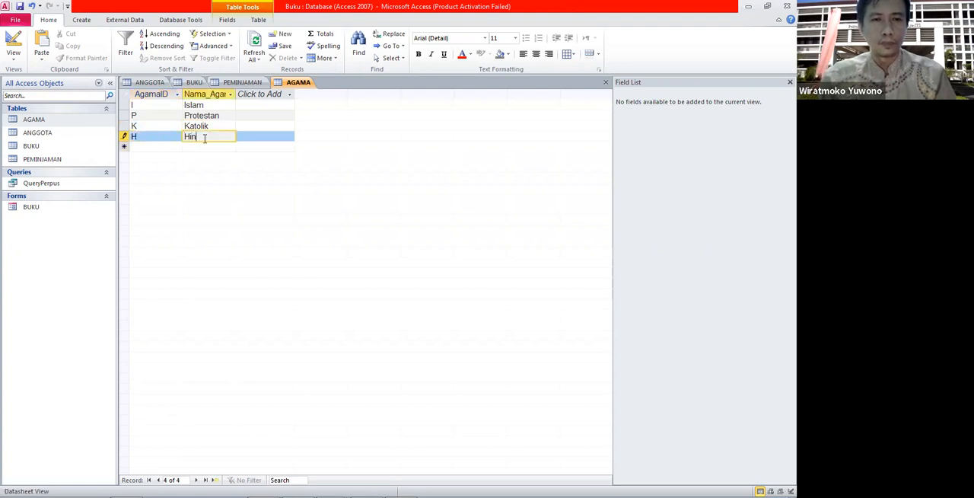
left_click(161, 147)
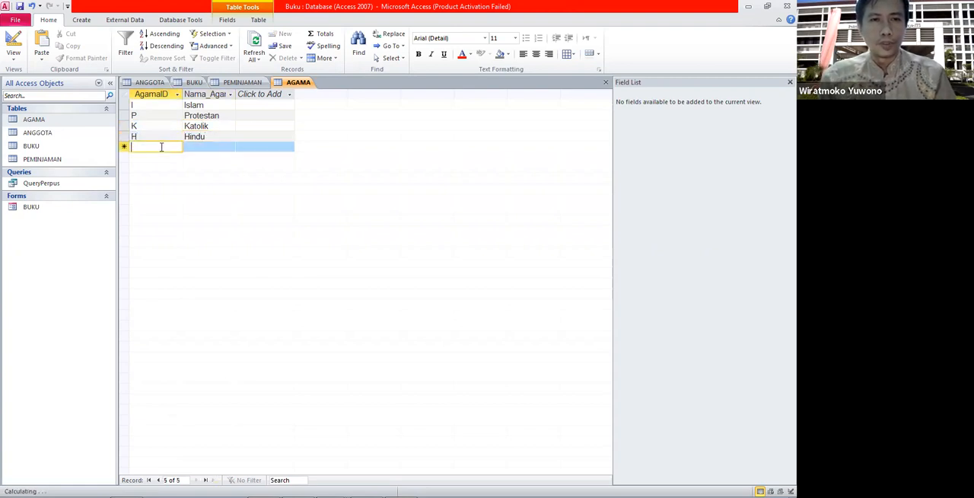
Add an AGAMA record with AgamaID B and Nama_Agama Budha.
type("B")
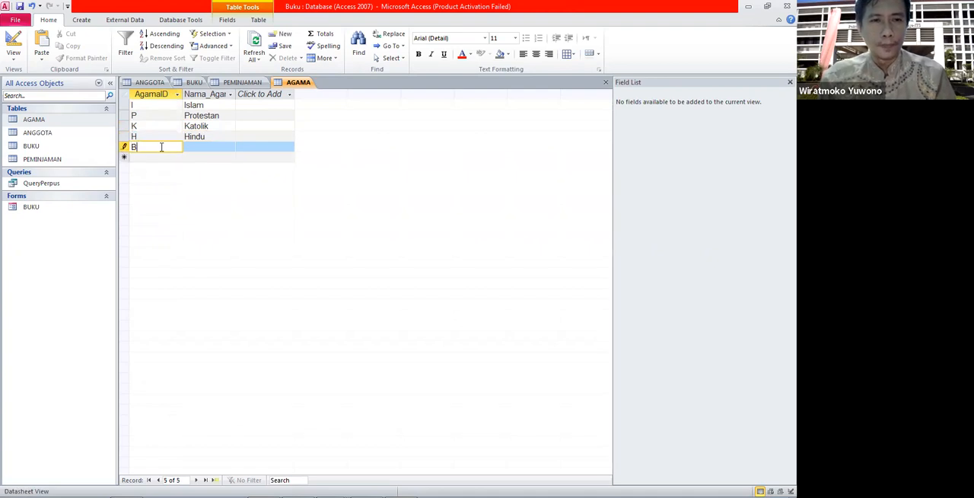
left_click(200, 149)
type("Budha")
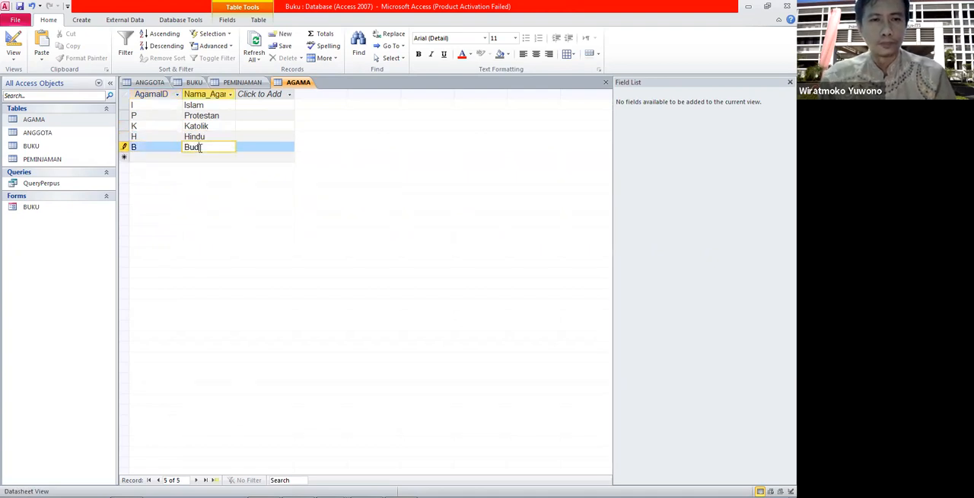
left_click(161, 157)
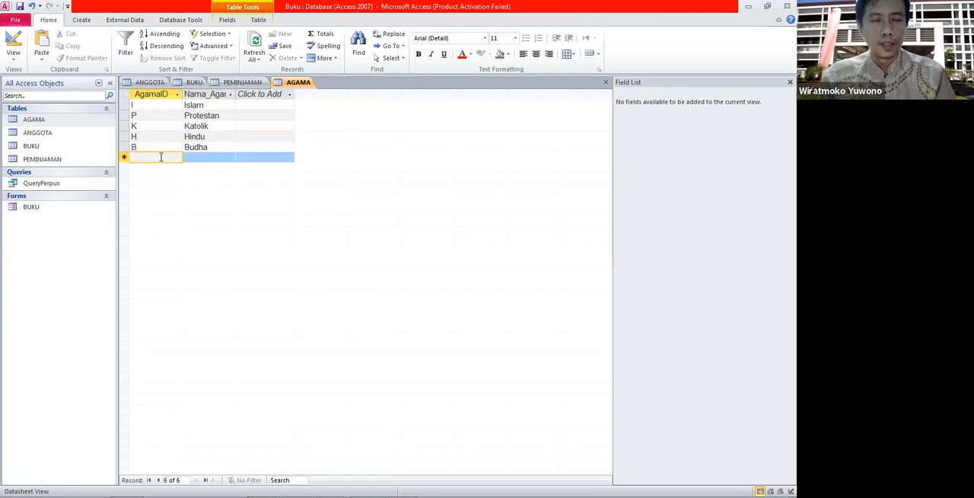
Add an AGAMA record with AgamaID L and Nama_Agama Kepercayaan.
type("E")
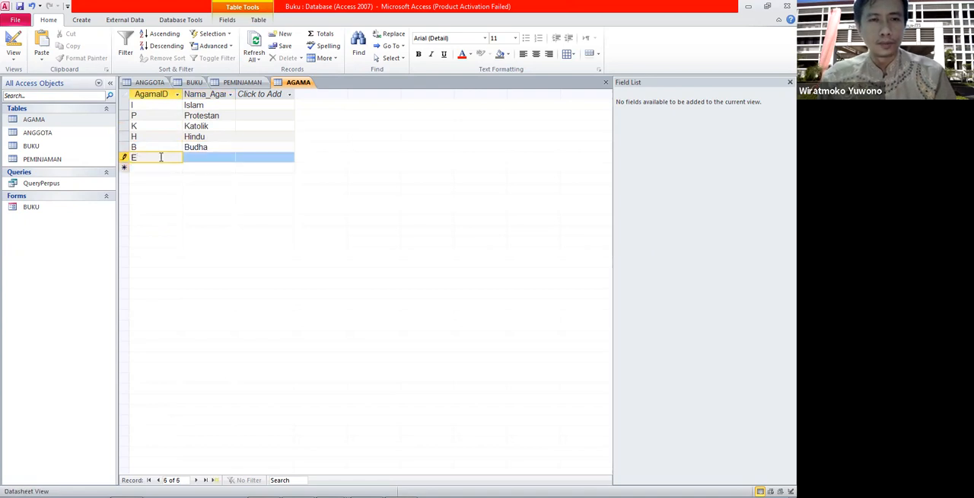
left_click(213, 157)
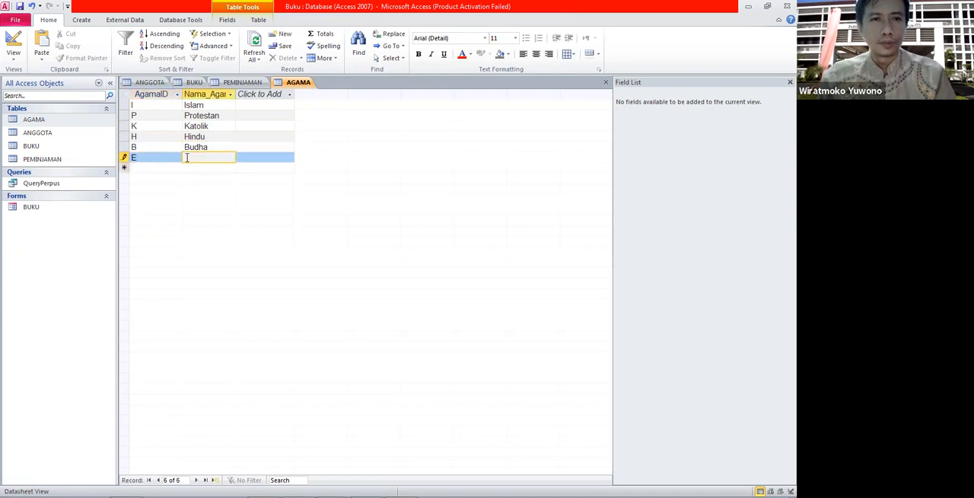
left_click(158, 156)
key("BackSpace")
type("L")
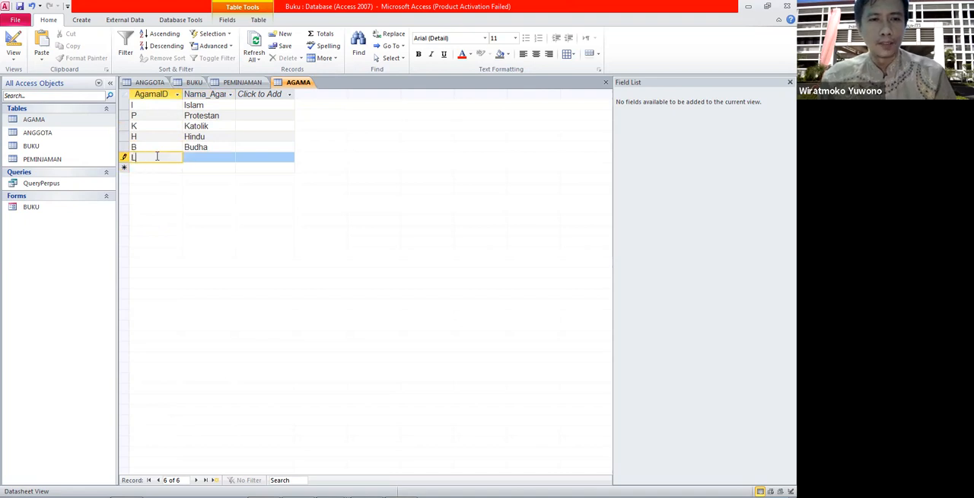
left_click(208, 157)
type("Kepe")
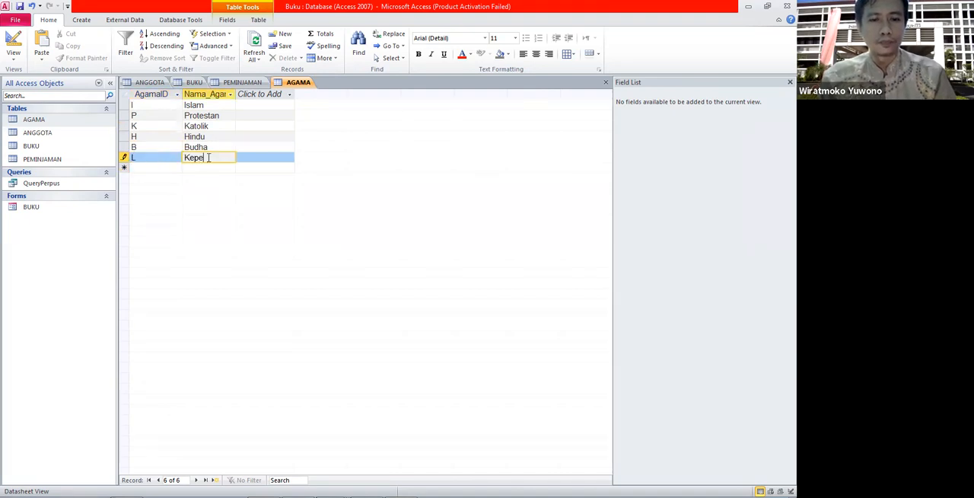
type("rcaya")
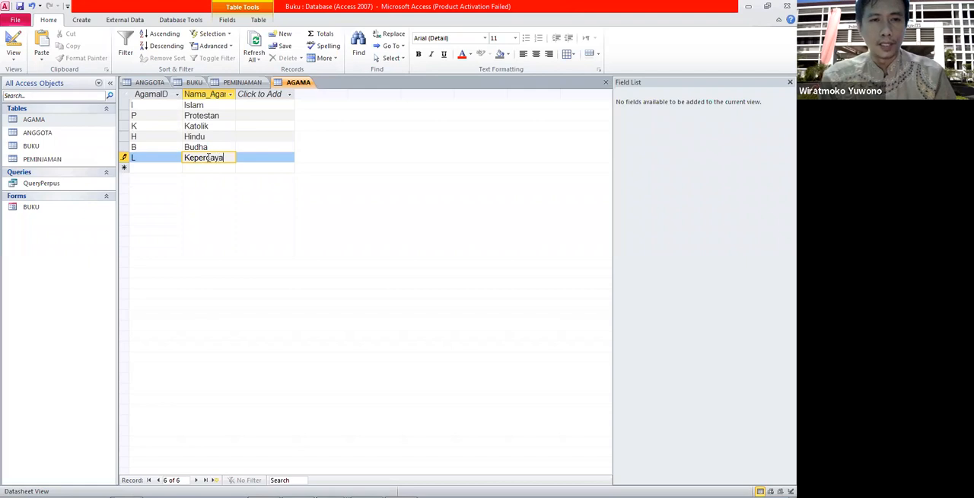
type("an")
key("Tab")
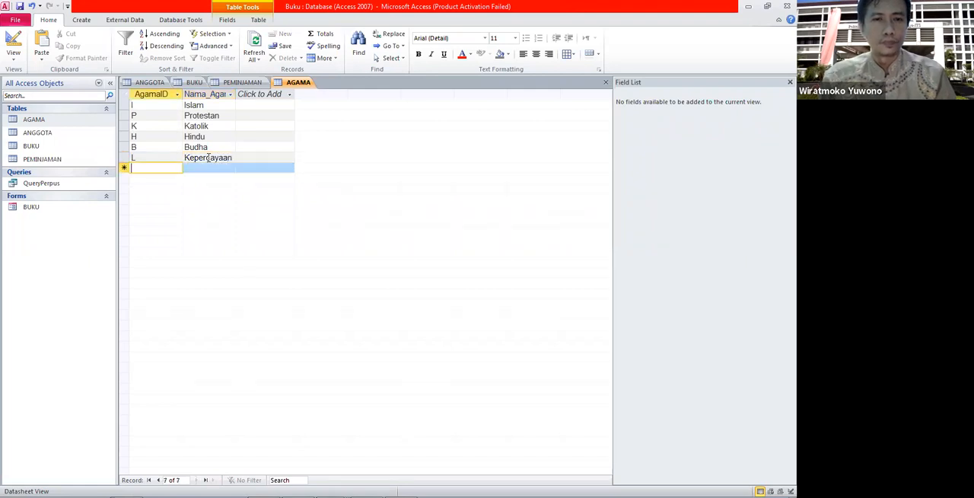
Open the ANGGOTA table in Datasheet View and place the cursor in the first record's AgamaID cell.
left_click(79, 159)
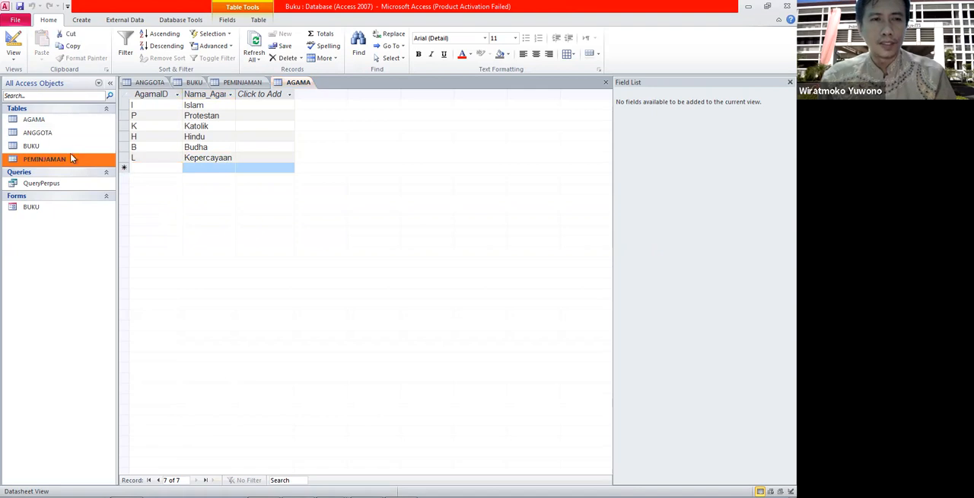
left_click(42, 124)
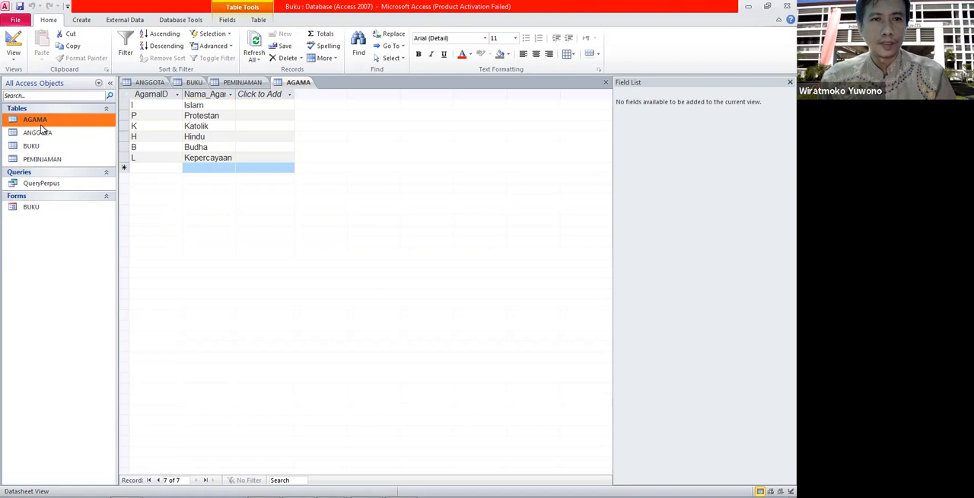
double_click(43, 124)
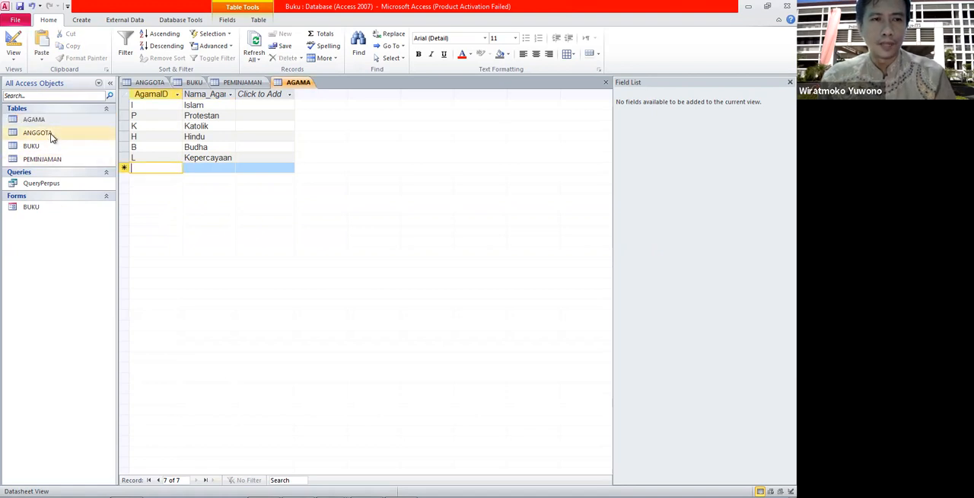
double_click(50, 133)
left_click(379, 284)
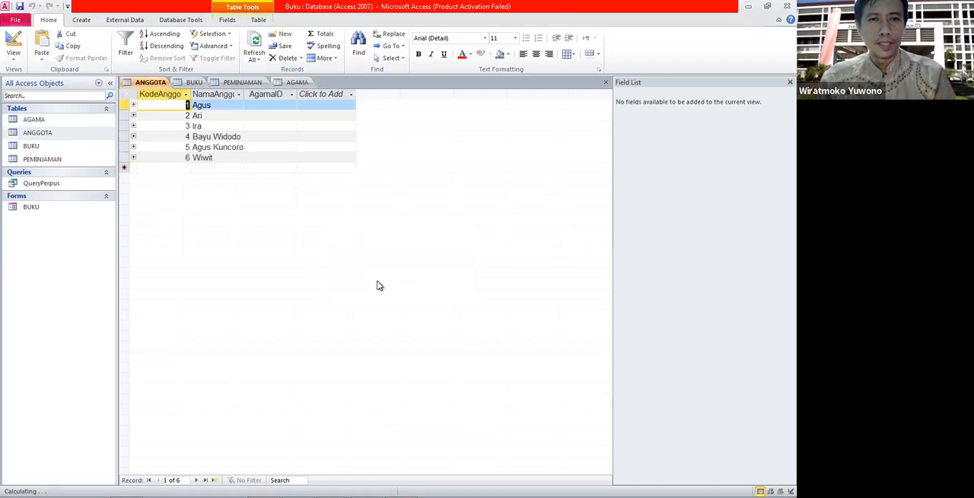
left_click(278, 106)
left_click(280, 105)
key("Caps_Lock")
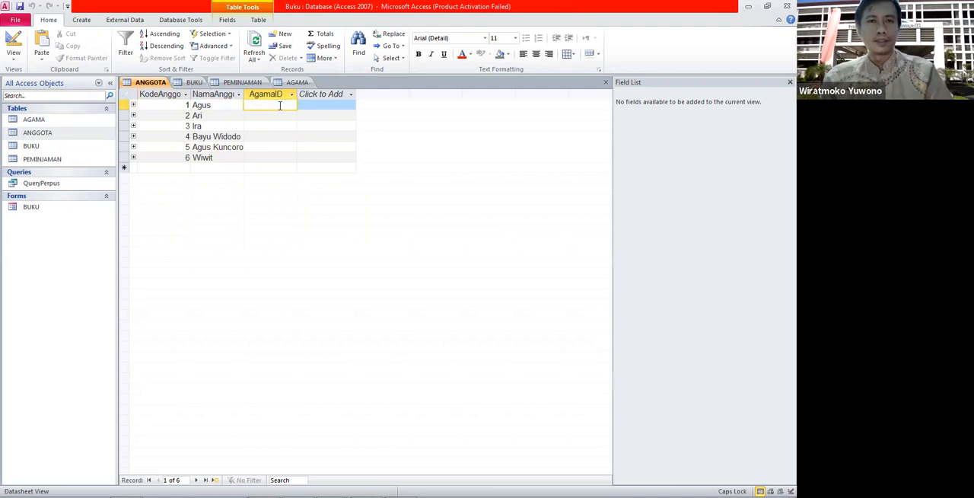
key("Caps_Lock")
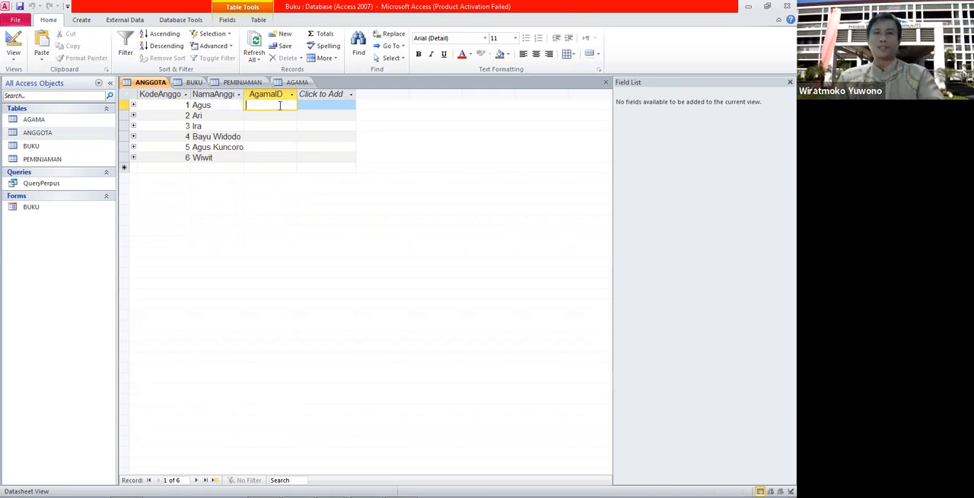
Open the Relationships window, add the AGAMA table, and place it below ANGGOTA.
left_click(258, 20)
left_click(234, 45)
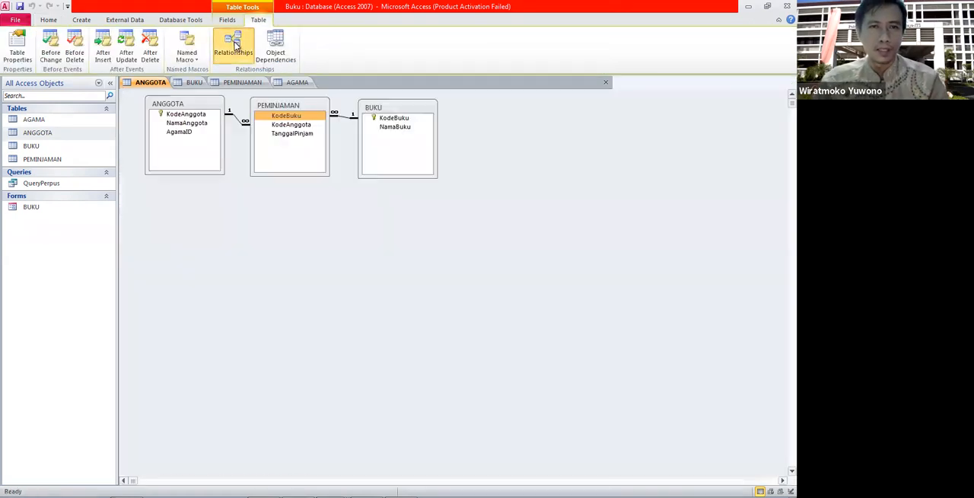
right_click(287, 254)
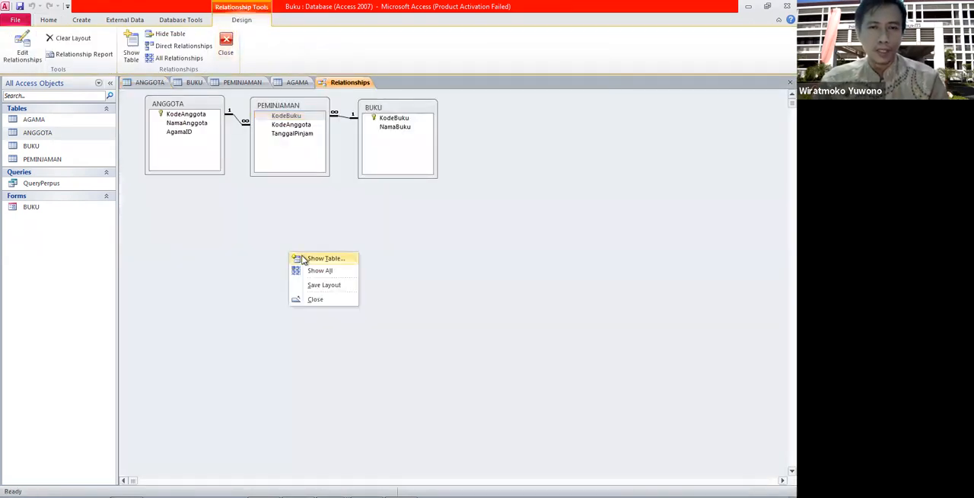
left_click(301, 258)
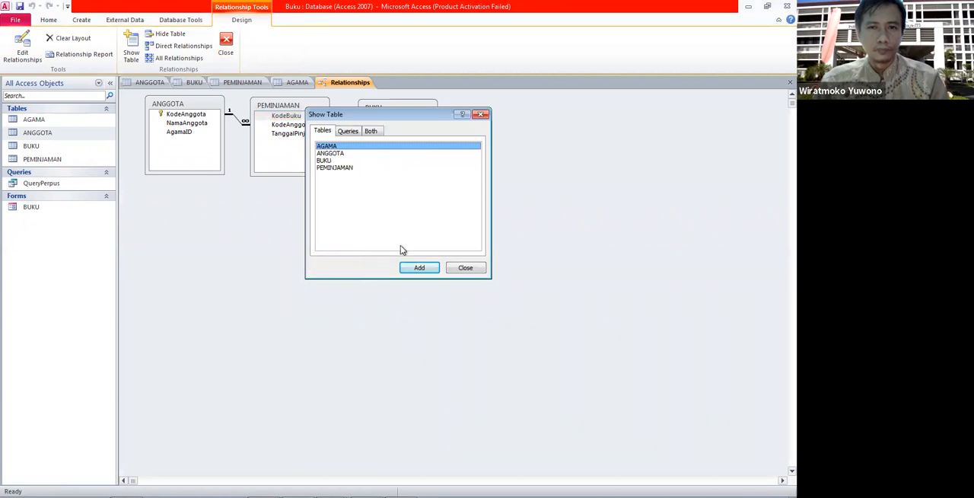
left_click(419, 267)
left_click(463, 267)
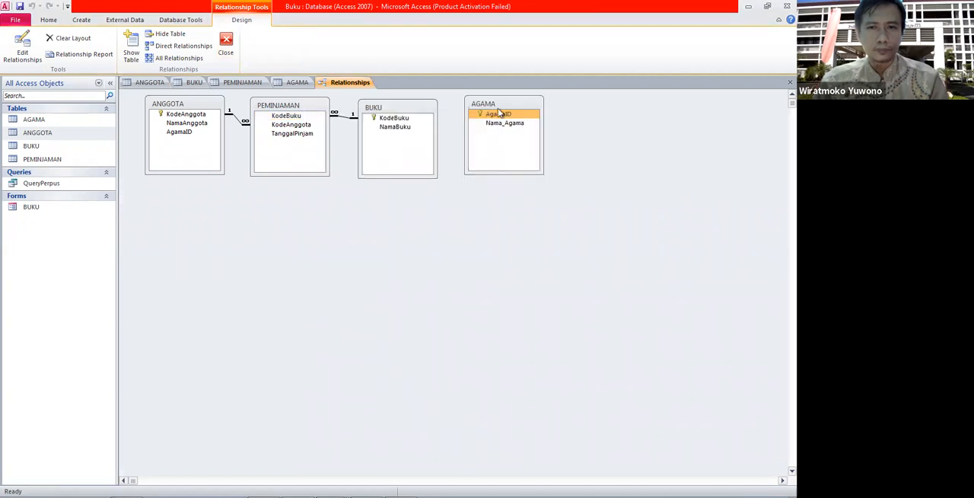
left_click_drag(498, 99, 288, 210)
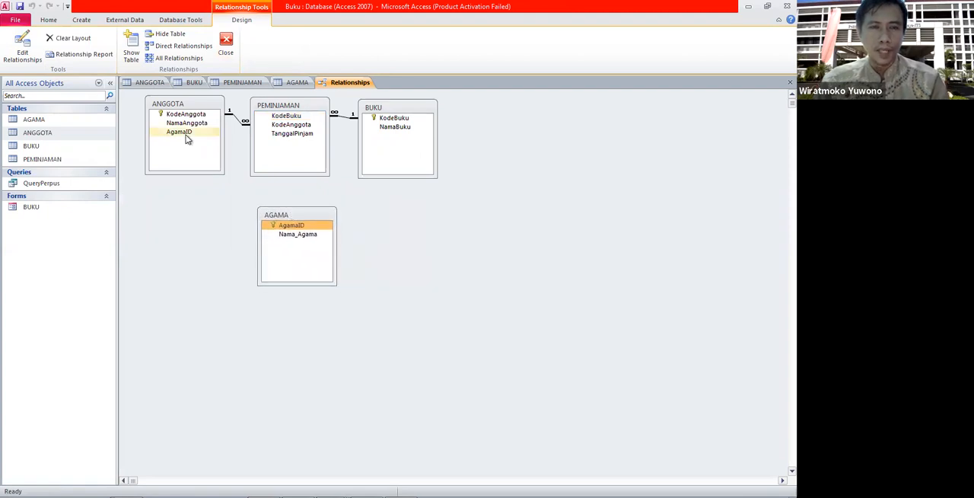
Try to relate ANGGOTA's AgamaID to AGAMA's AgamaID with referential integrity enforced.
left_click_drag(185, 135, 278, 231)
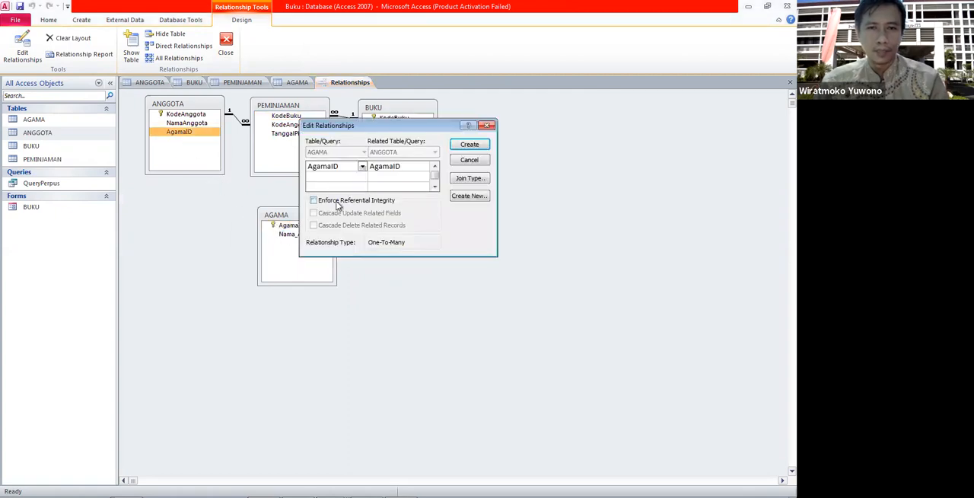
left_click(338, 202)
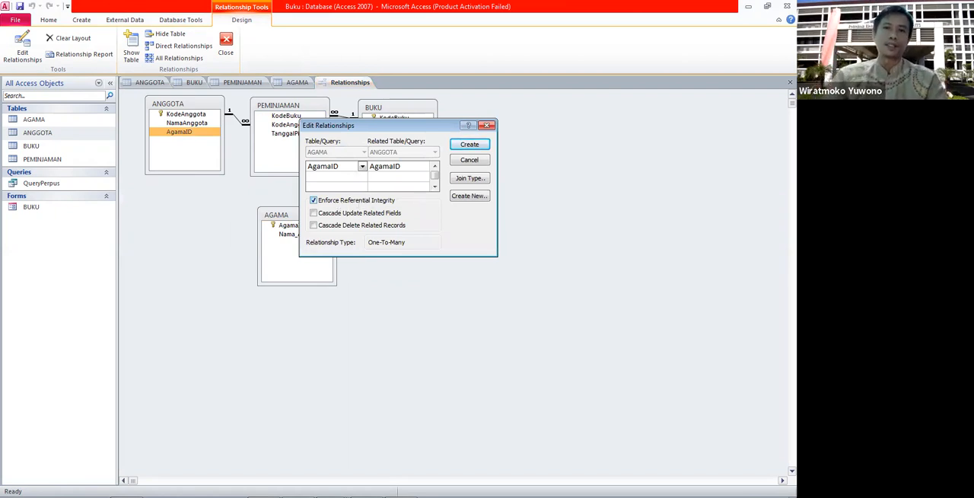
left_click(471, 146)
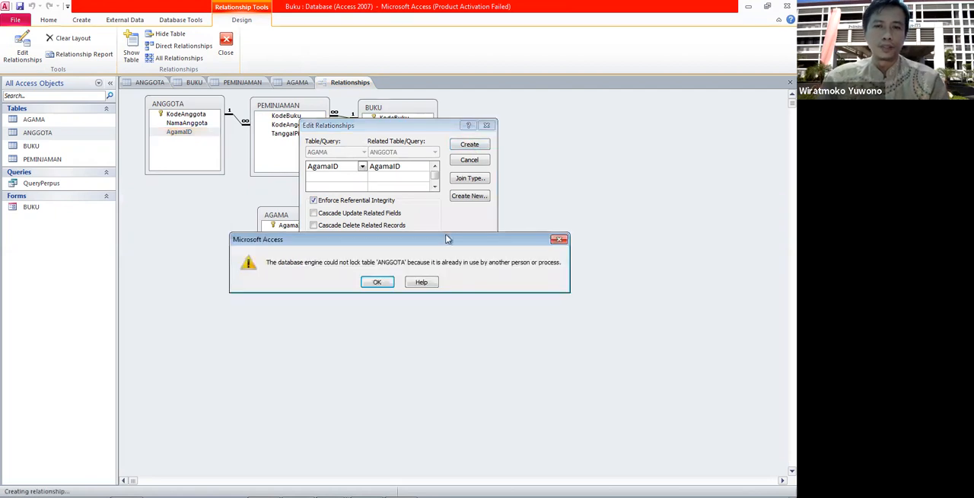
left_click(378, 282)
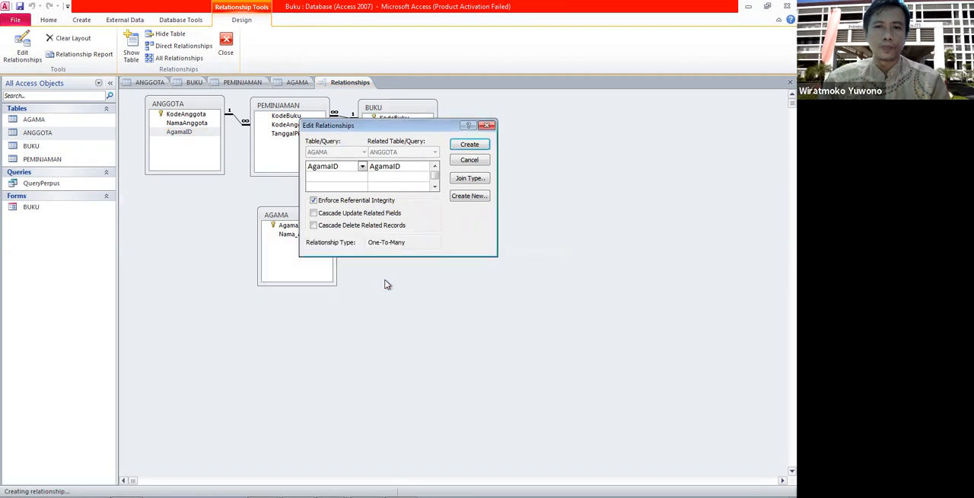
left_click(487, 125)
Close the open AGAMA and ANGGOTA table tabs.
left_click(297, 82)
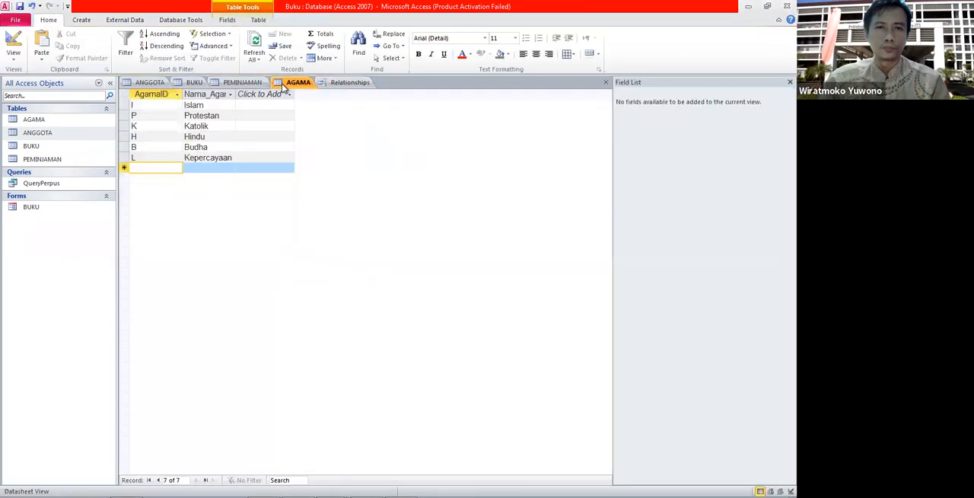
right_click(299, 84)
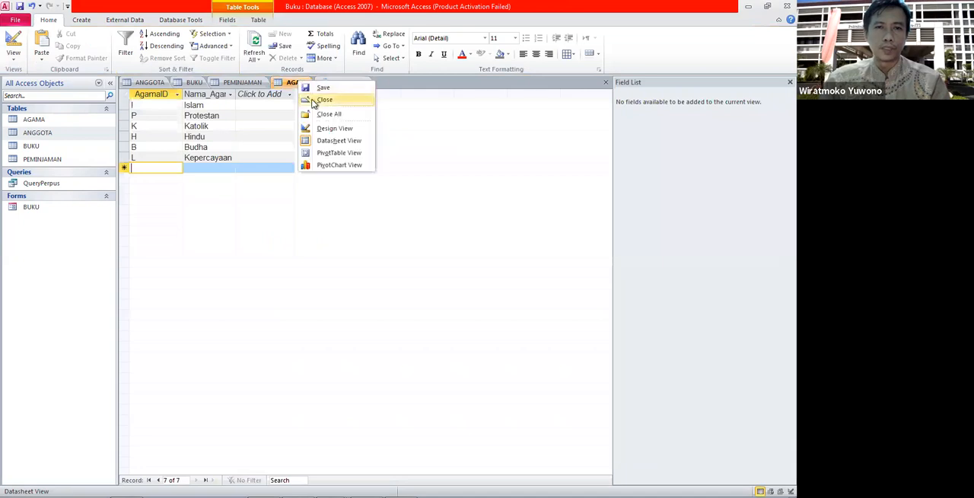
left_click(312, 99)
left_click(149, 83)
right_click(148, 87)
left_click(205, 107)
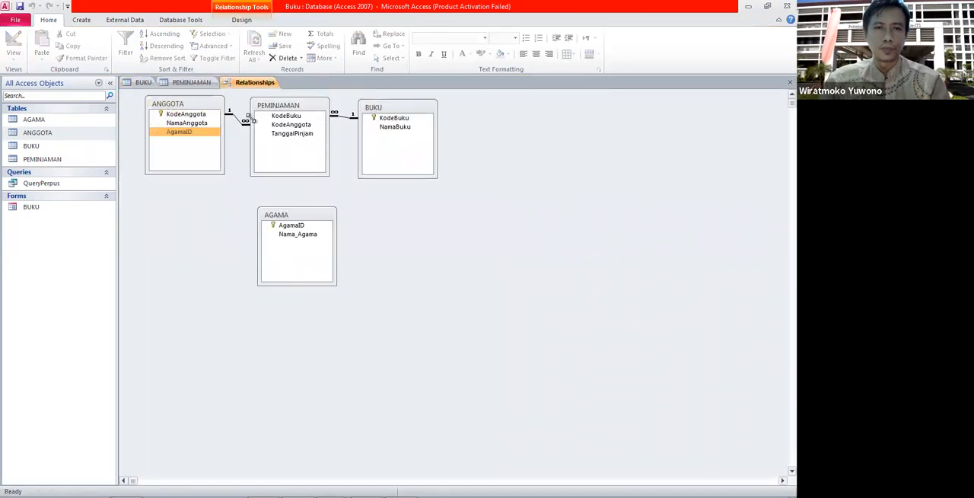
Create a one-to-many relationship from AGAMA's AgamaID to ANGGOTA's AgamaID with referential integrity enforced.
left_click_drag(181, 132, 285, 229)
left_click(347, 203)
left_click(470, 144)
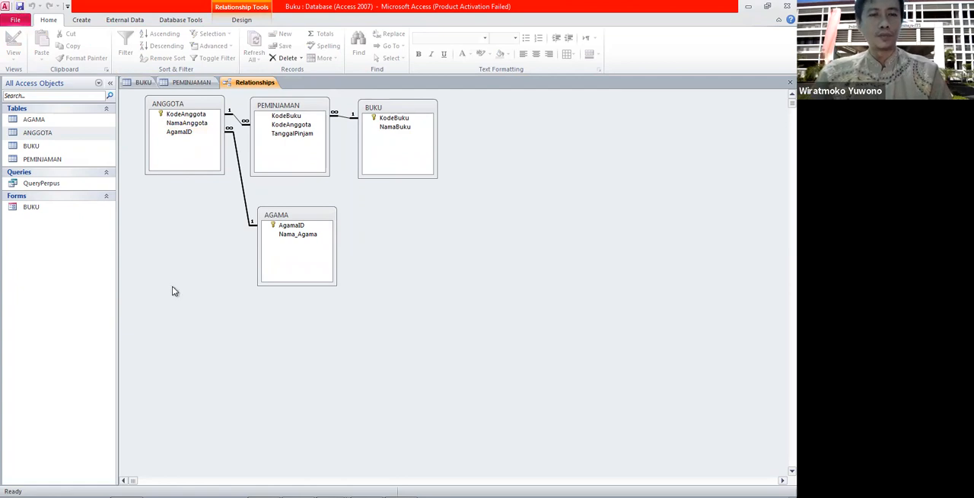
Reopen the AGAMA and ANGGOTA tables and enter AgamaID I for the first member.
left_click(36, 119)
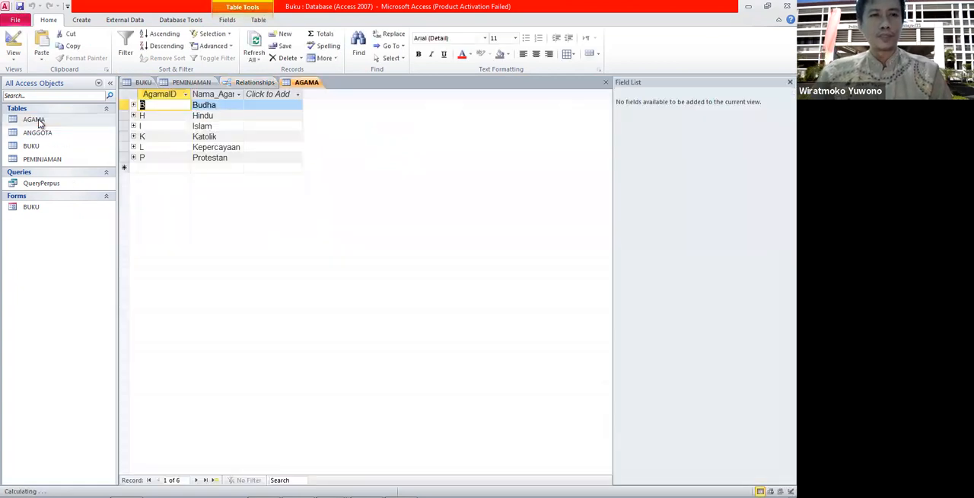
double_click(50, 138)
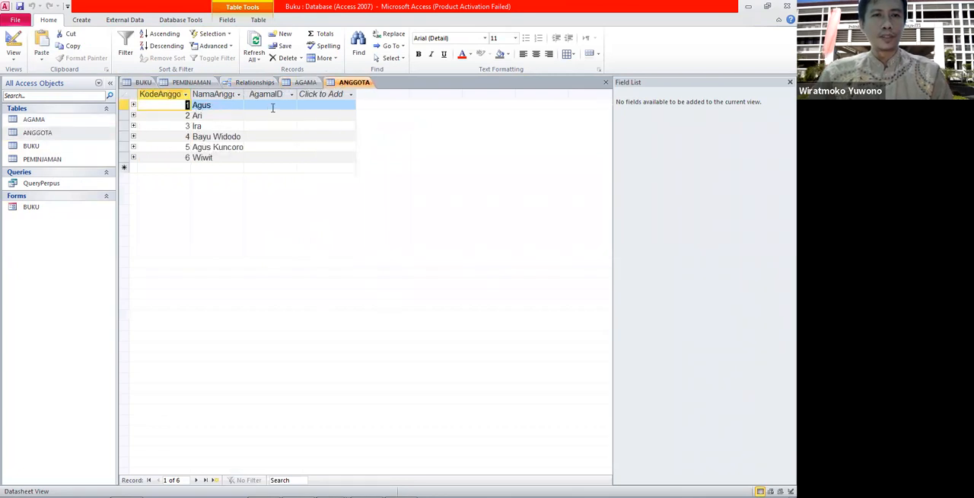
left_click(272, 108)
key("Caps_Lock")
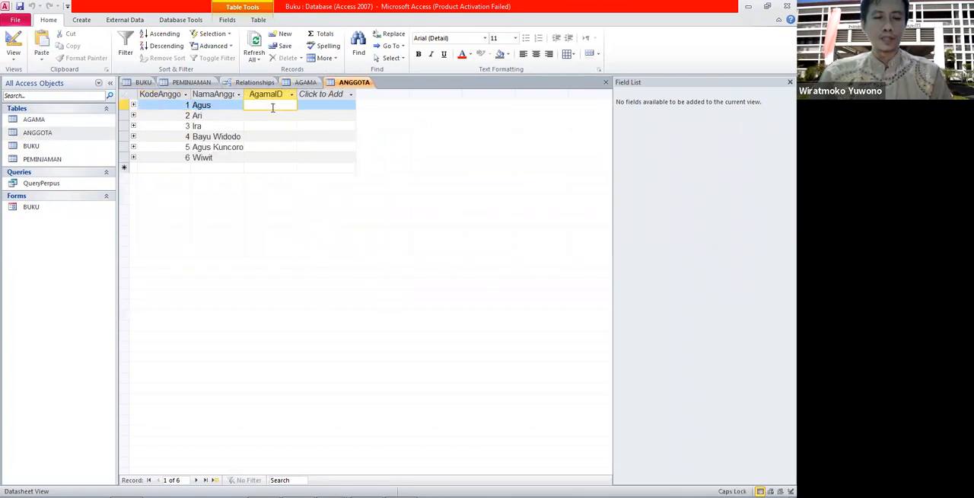
type("I")
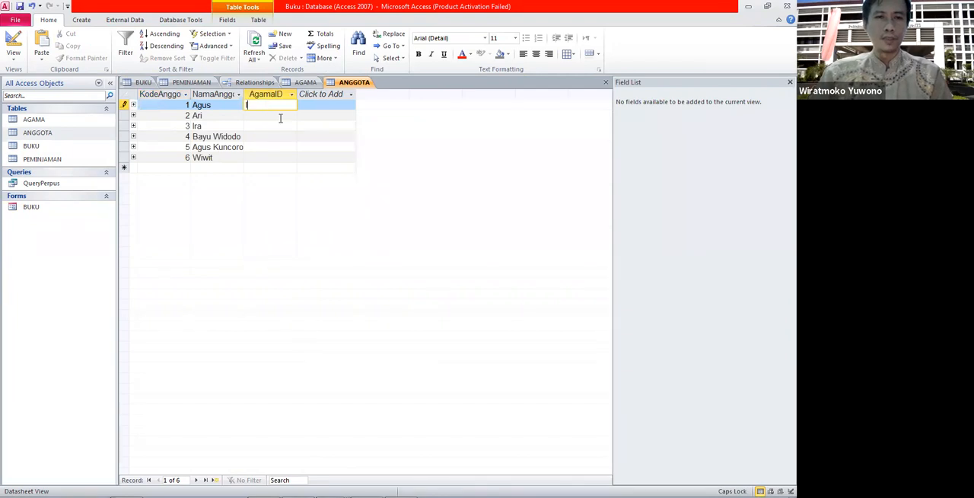
Enter AgamaID I for member Ari and P for member Ira in the ANGGOTA table.
left_click(280, 116)
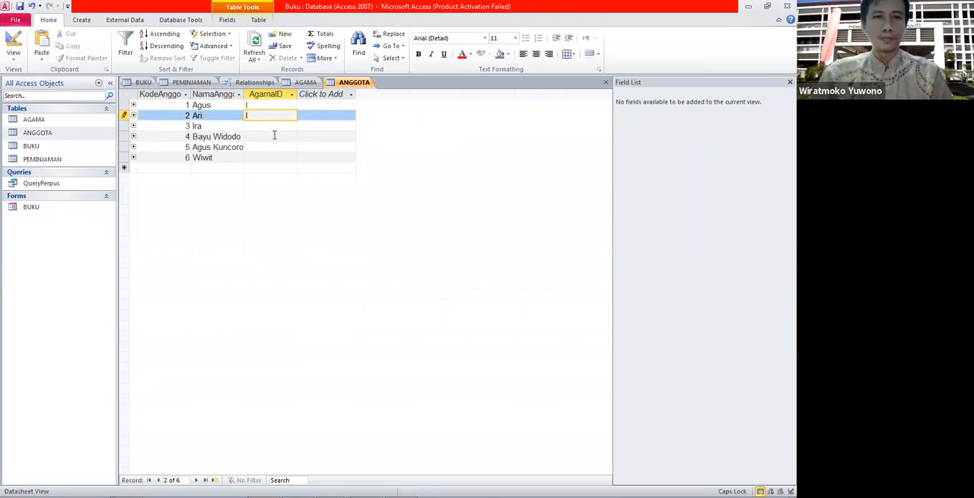
type("I")
left_click(275, 125)
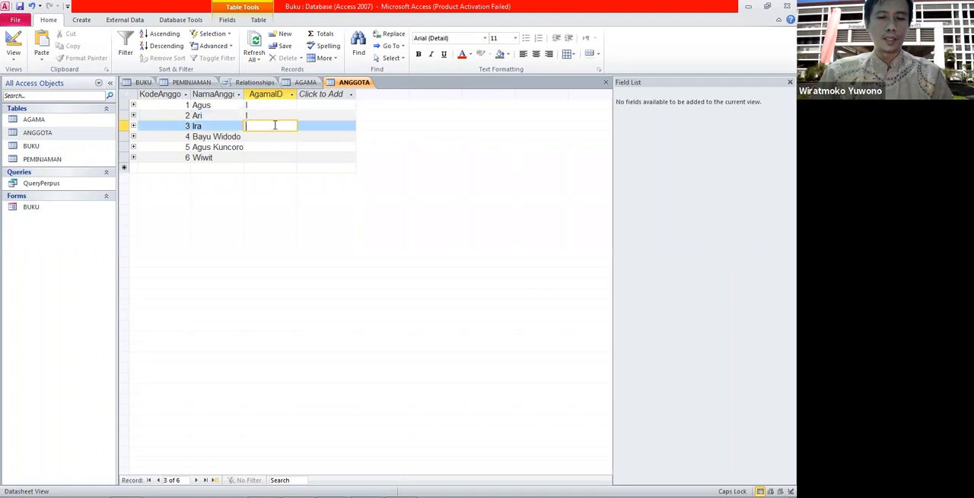
type("P")
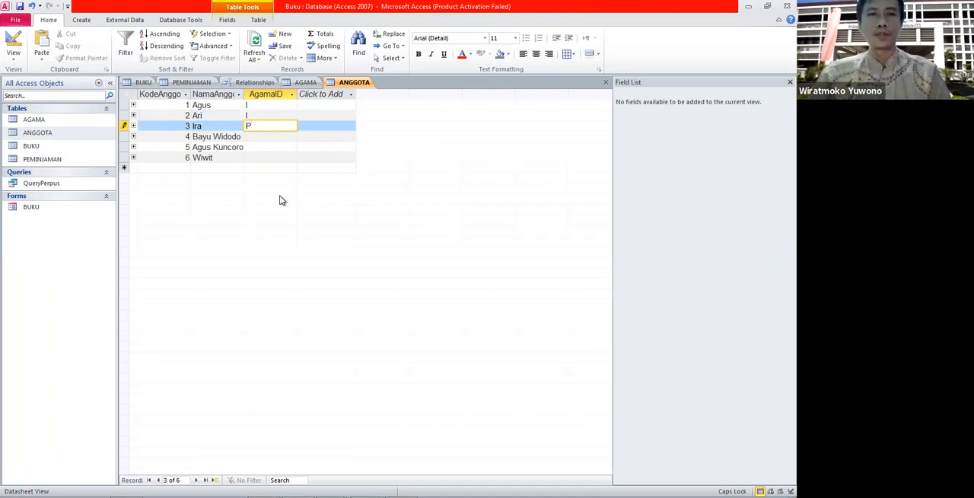
left_click(268, 157)
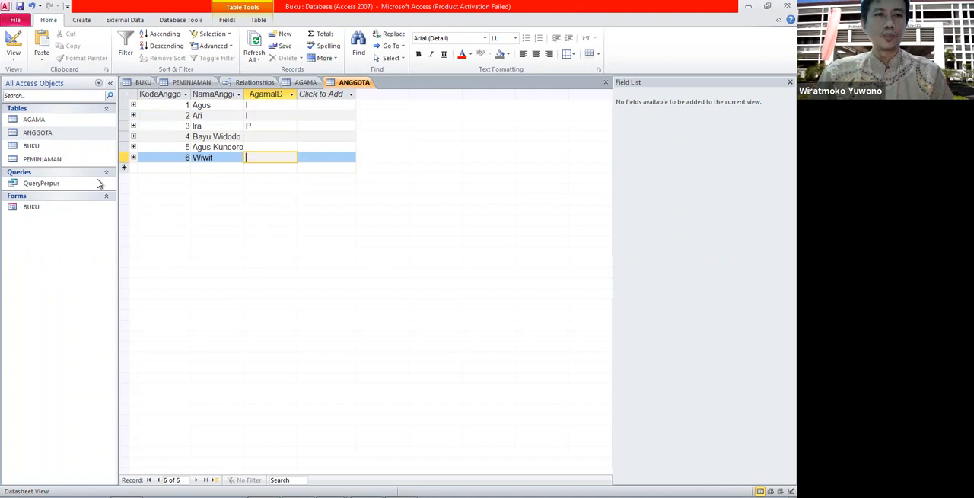
Create a quick form from the ANGGOTA table and save it under the name ANGGOTA.
right_click(49, 133)
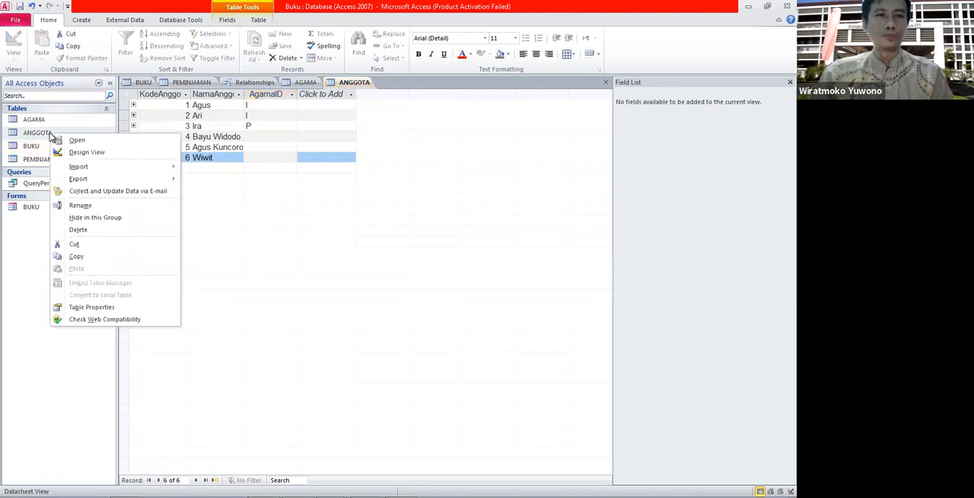
left_click(40, 133)
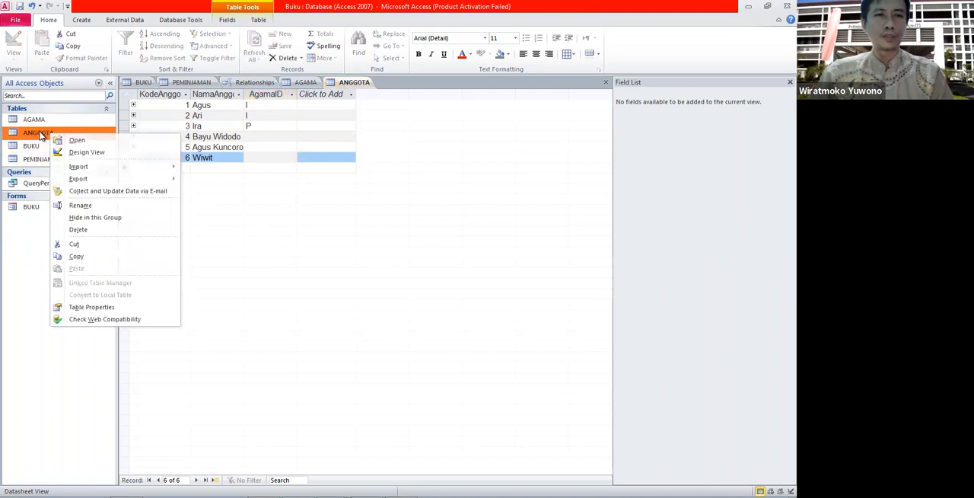
left_click(82, 21)
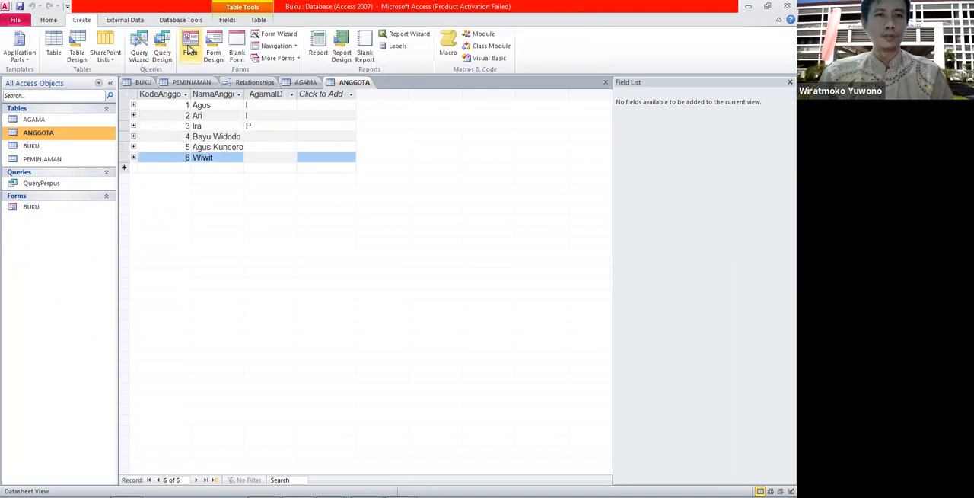
left_click(191, 50)
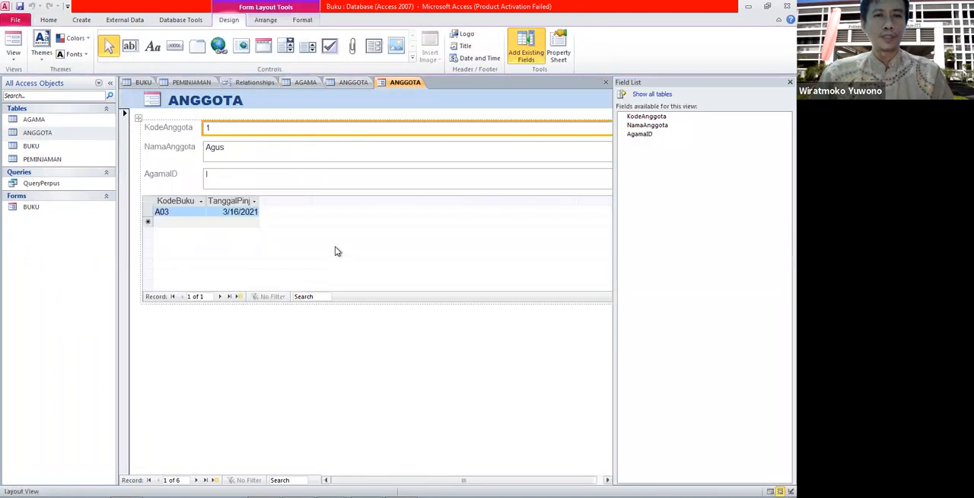
left_click(337, 252)
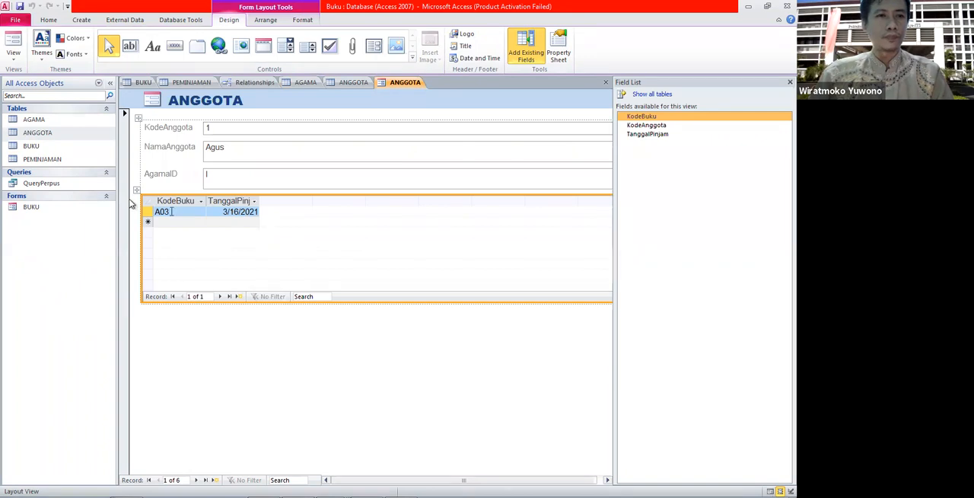
left_click(19, 7)
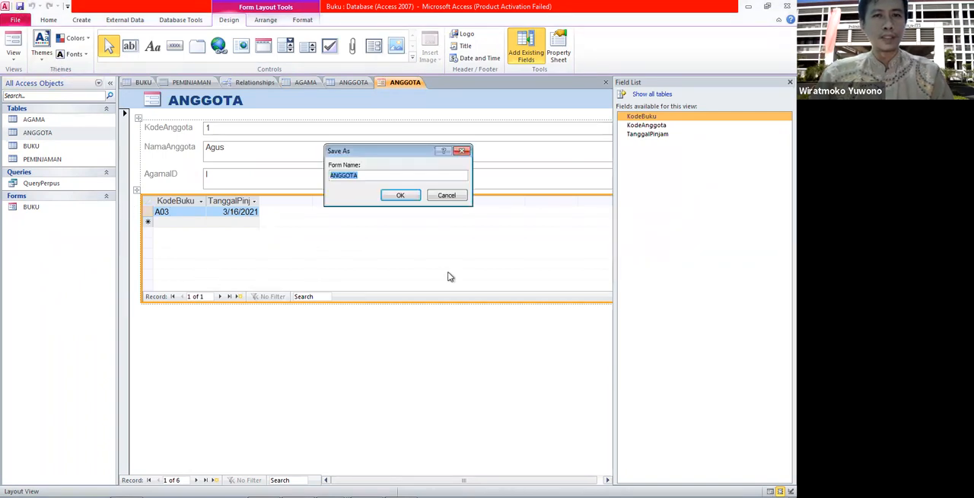
left_click(401, 196)
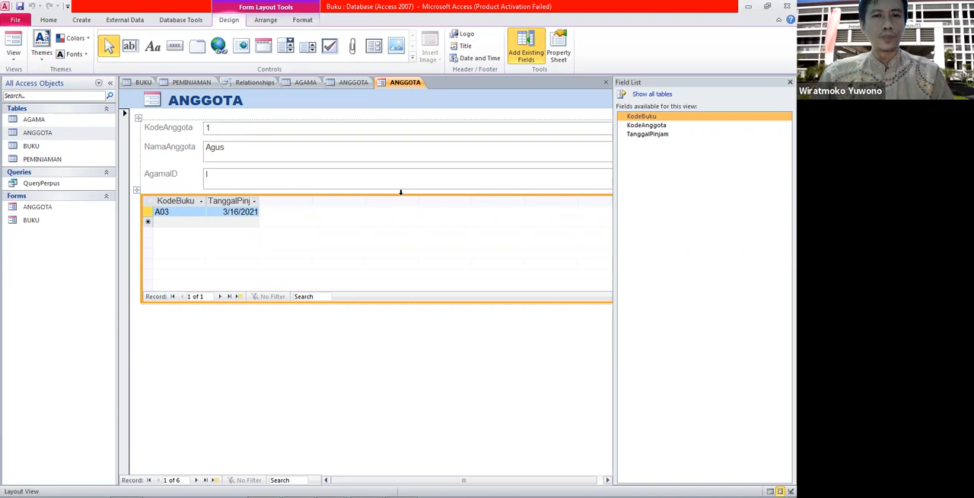
Open the ANGGOTA form in Design view and delete the PEMINJAMAN subform.
right_click(48, 209)
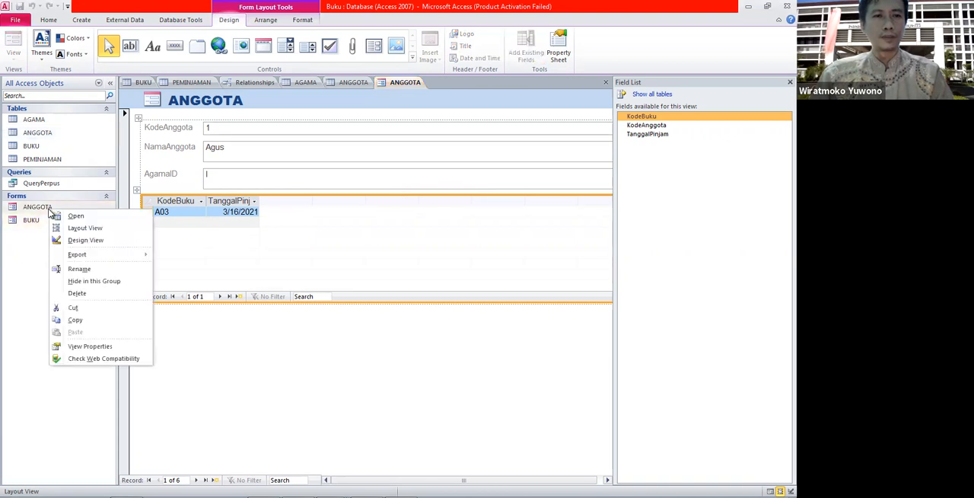
left_click(84, 239)
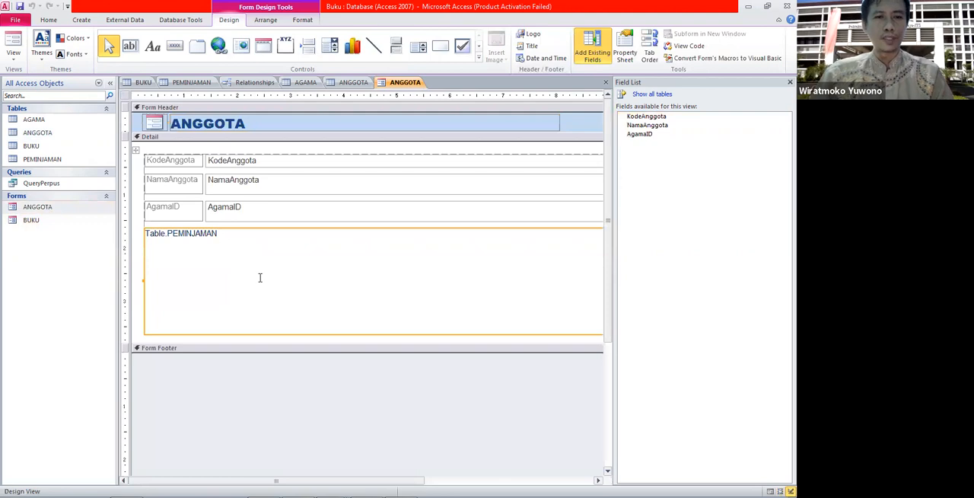
key("BackSpace")
type("N")
key("Return")
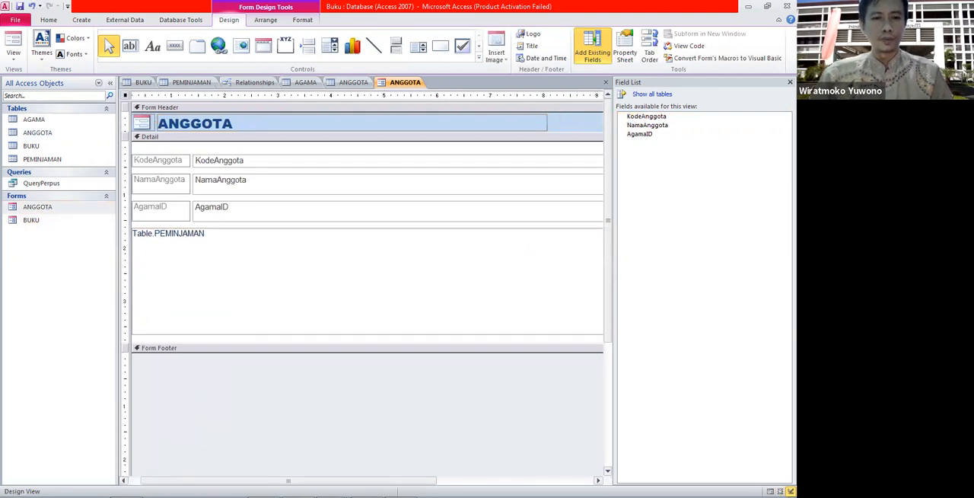
left_click(152, 288)
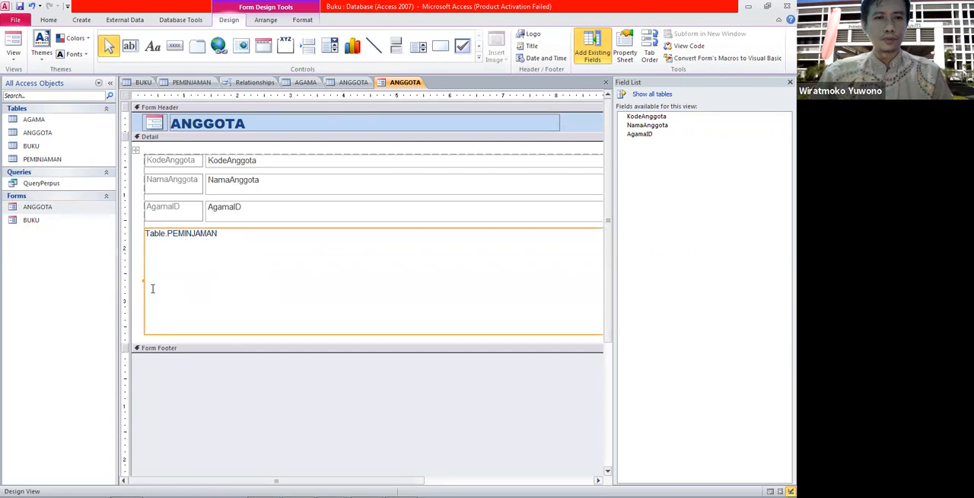
left_click(147, 245)
left_click(156, 226)
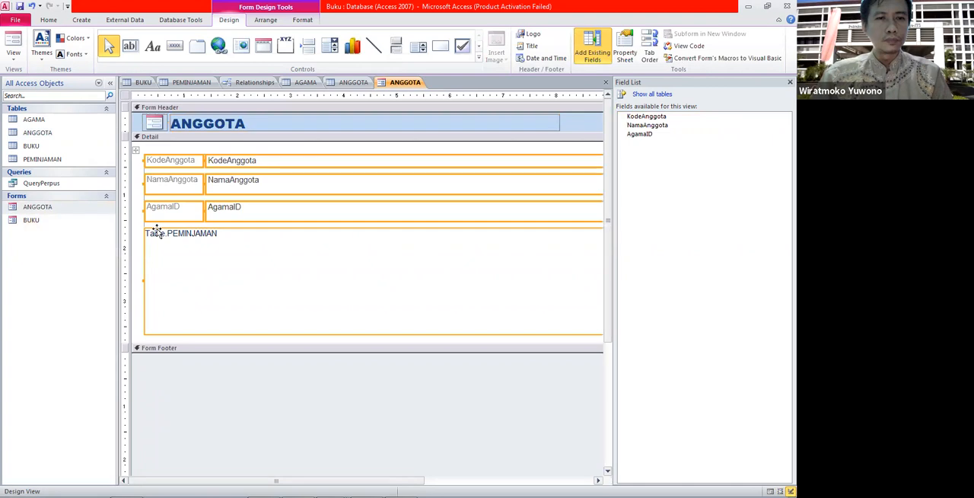
left_click(140, 262)
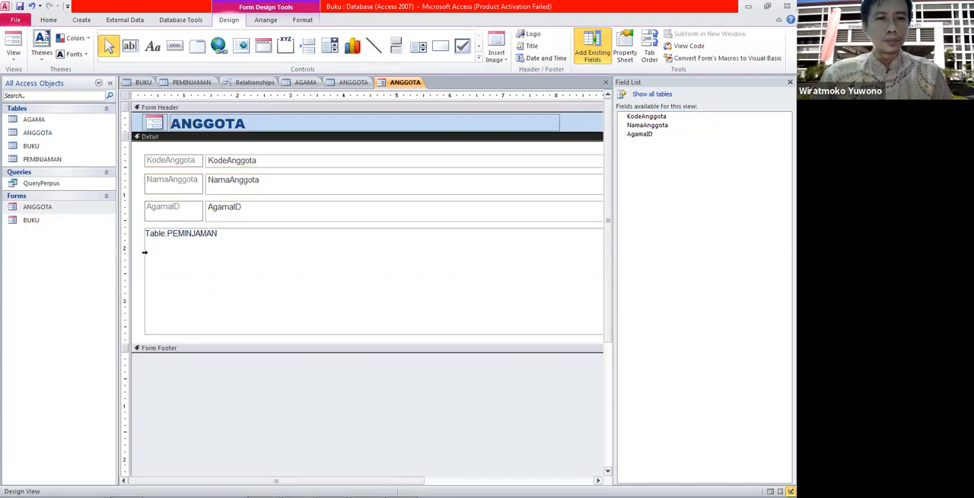
key("Delete")
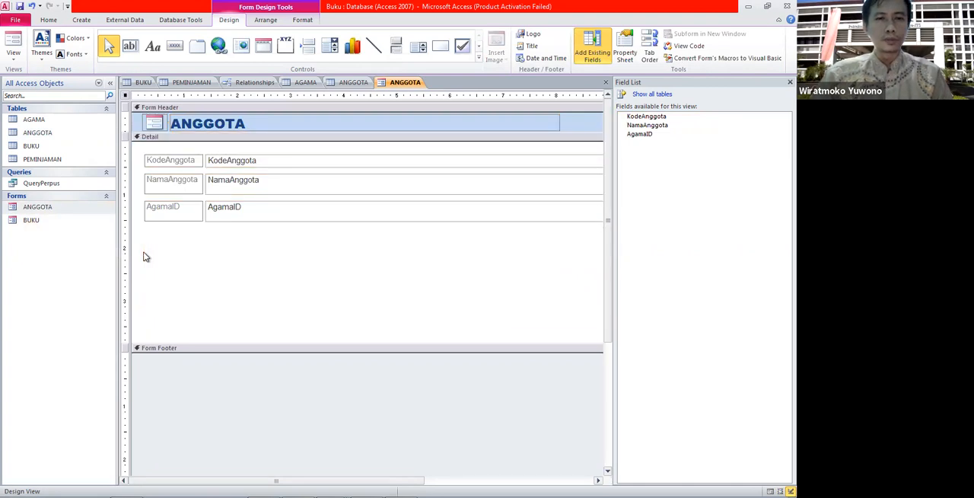
Open the ANGGOTA form in Form view and browse forward and back through its member records.
left_click(166, 272)
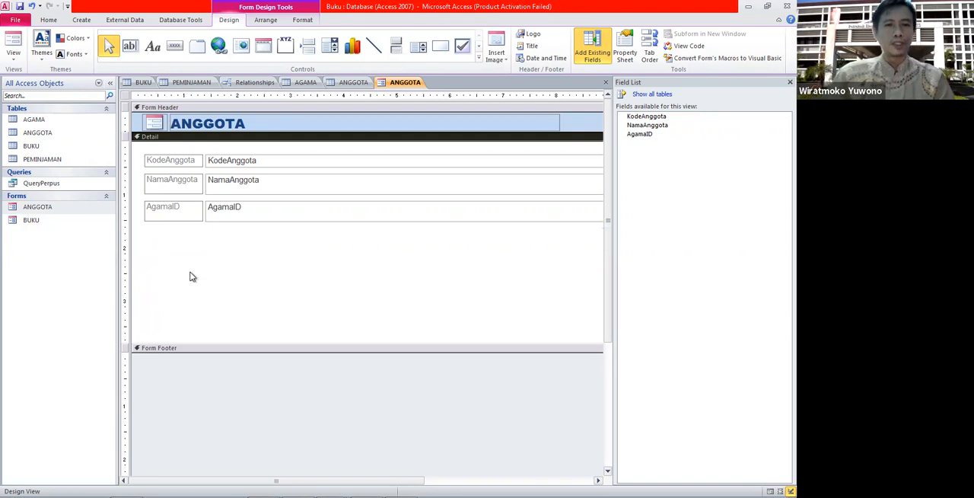
double_click(40, 207)
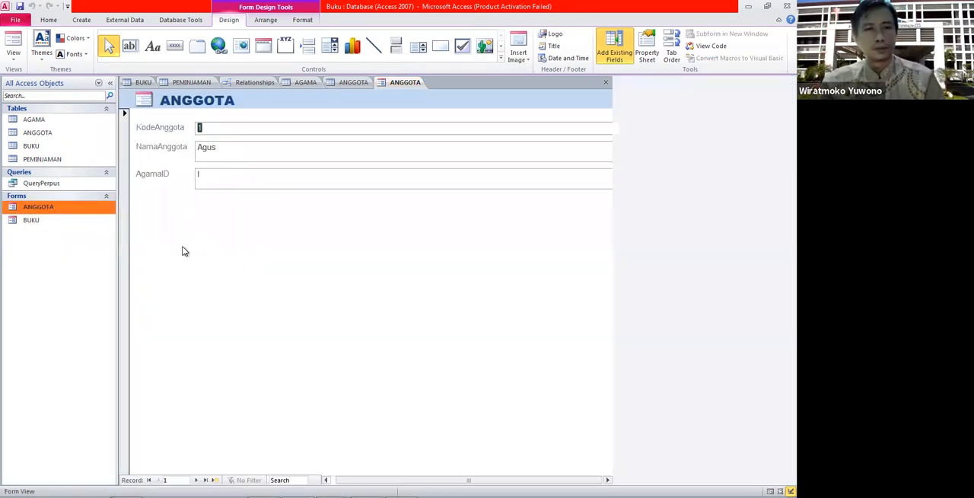
left_click(221, 173)
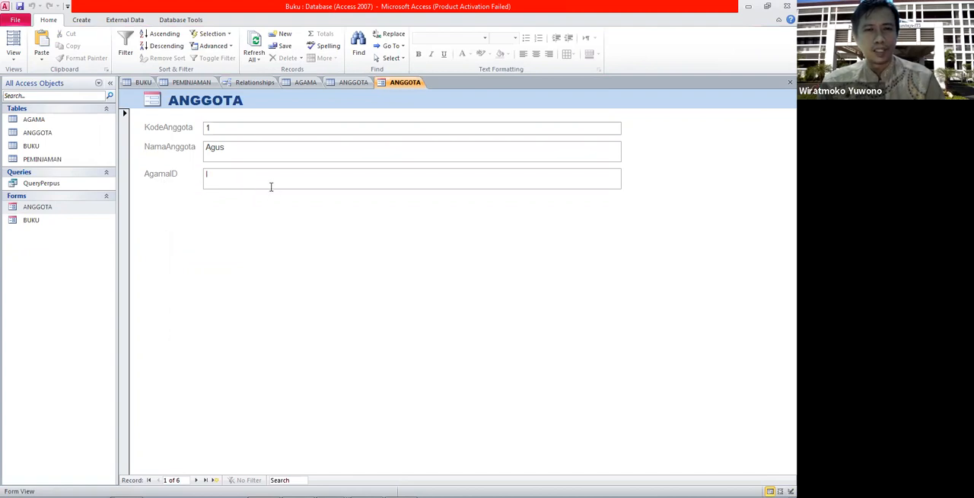
left_click(196, 479)
left_click(195, 479)
left_click(195, 480)
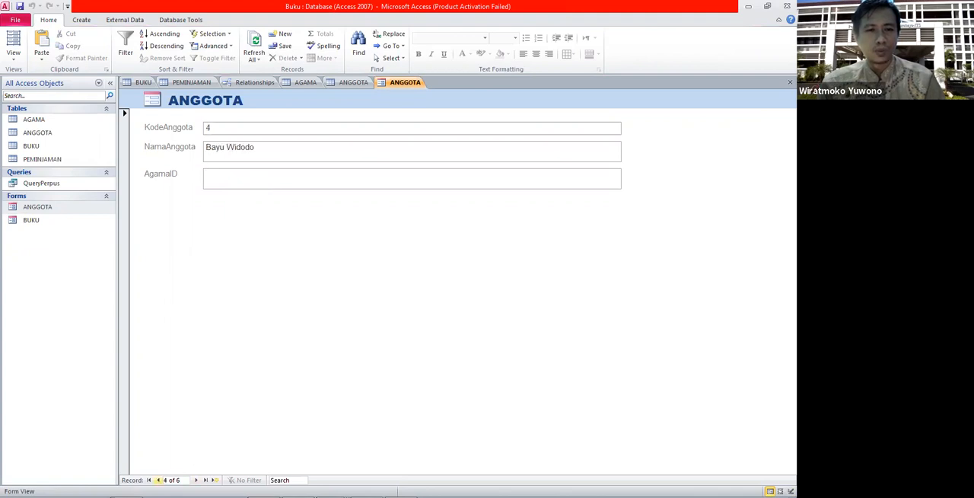
left_click(157, 479)
left_click(158, 479)
left_click(158, 479)
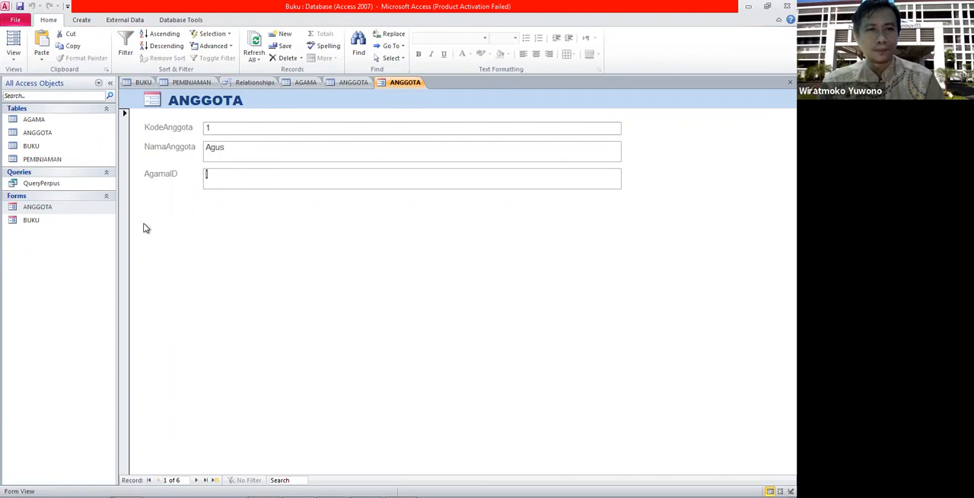
Reopen the ANGGOTA form in Design view and delete the AgamaID label and its text box.
right_click(57, 214)
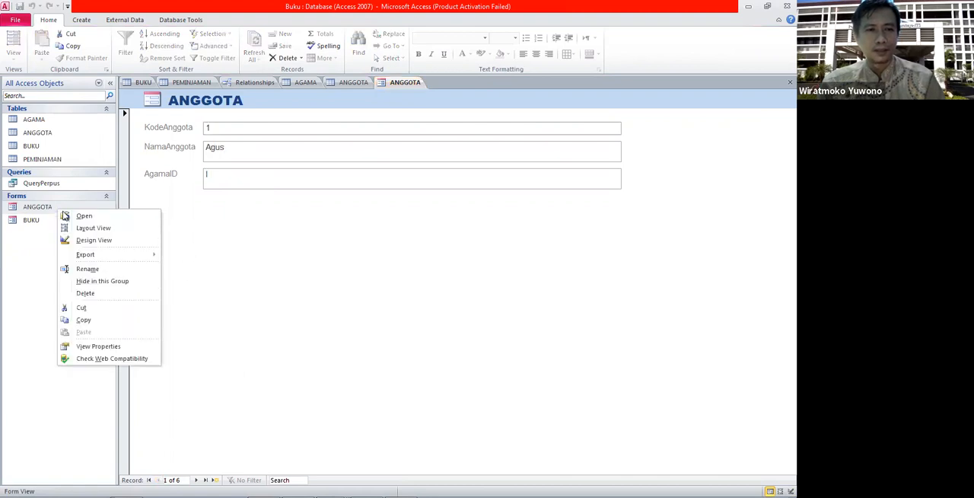
left_click(76, 239)
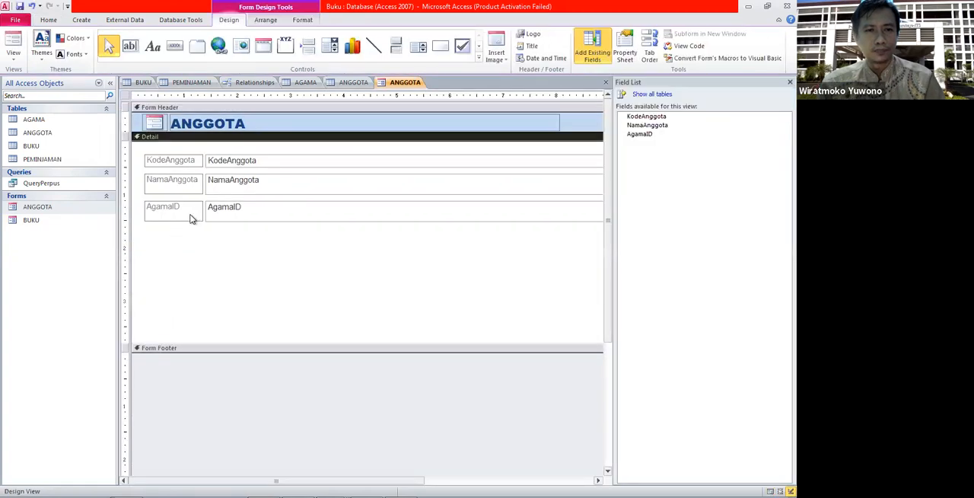
left_click(174, 212)
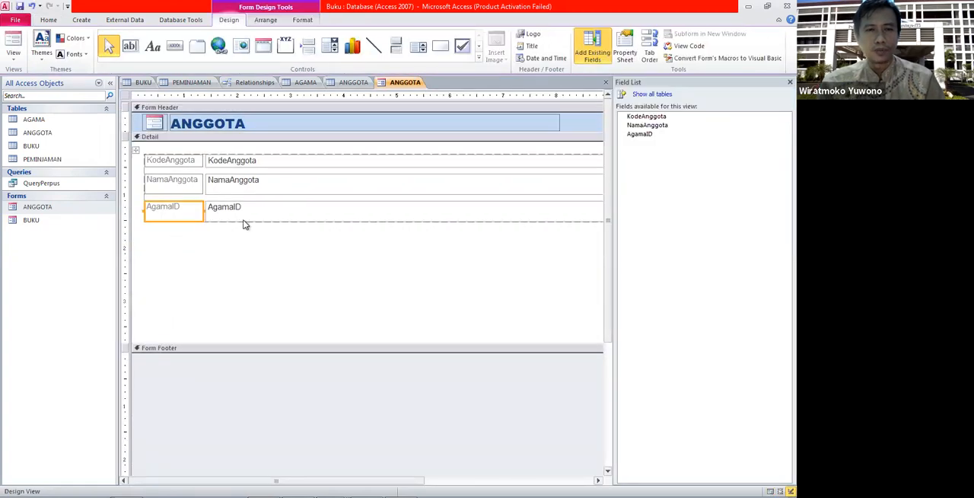
left_click(244, 219)
key("Delete")
left_click(225, 219)
left_click(194, 215)
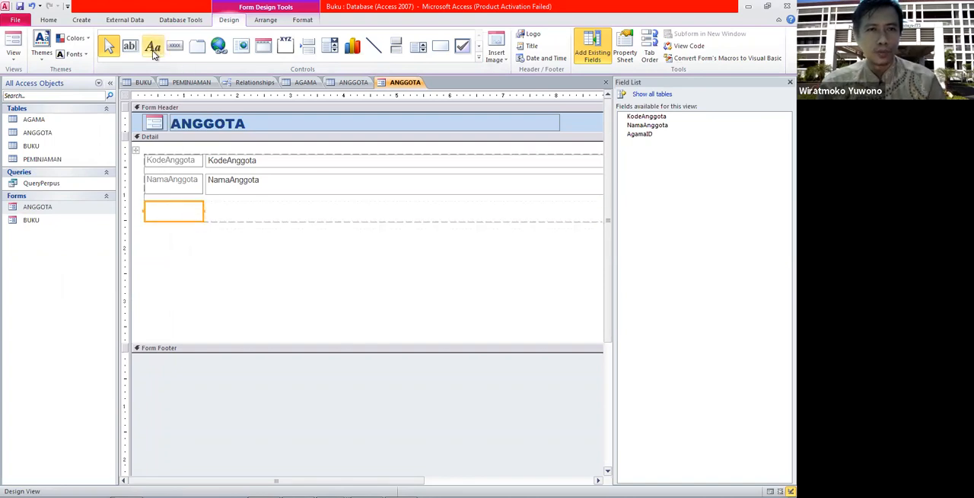
Place a combo box in the vacated AgamaID spot, choosing to take its values from the AGAMA table.
left_click(329, 48)
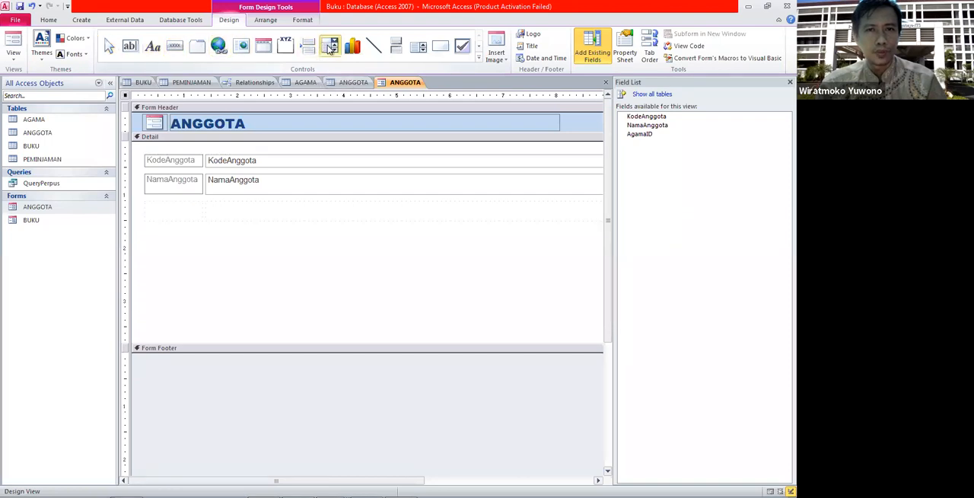
left_click(204, 210)
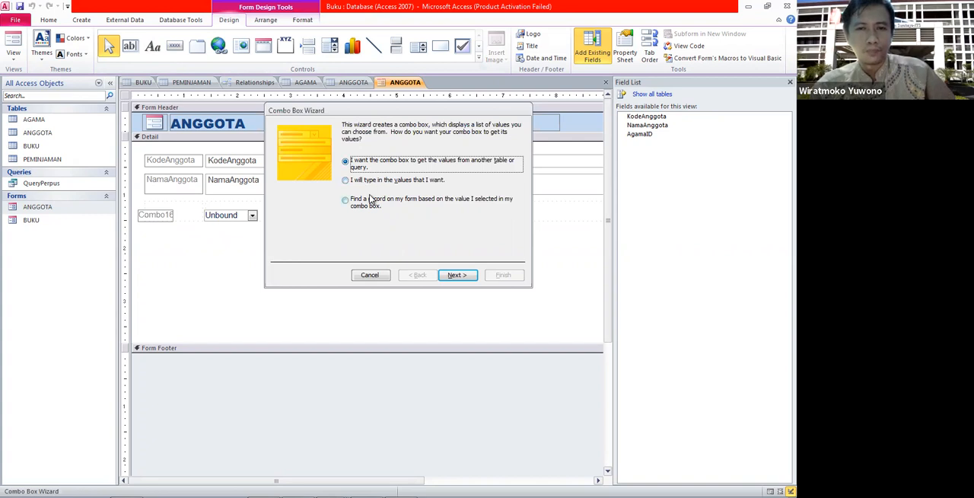
left_click(456, 275)
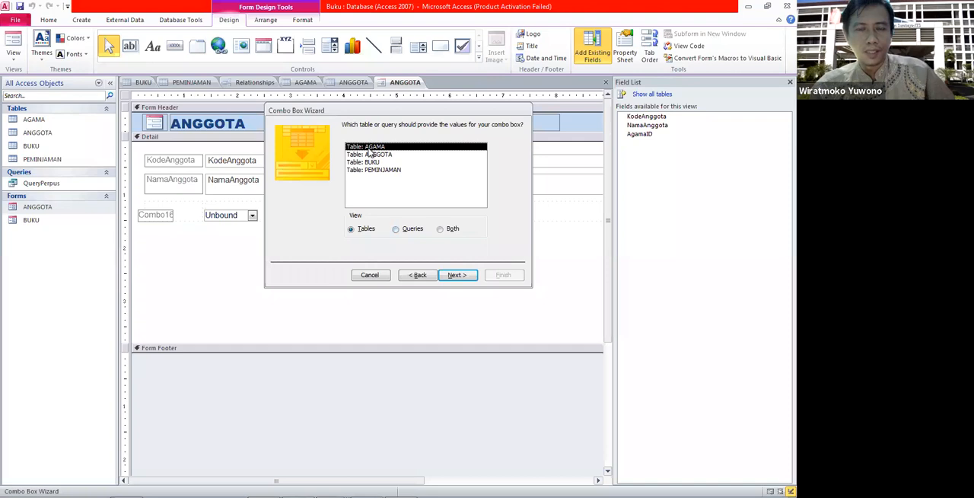
left_click(454, 276)
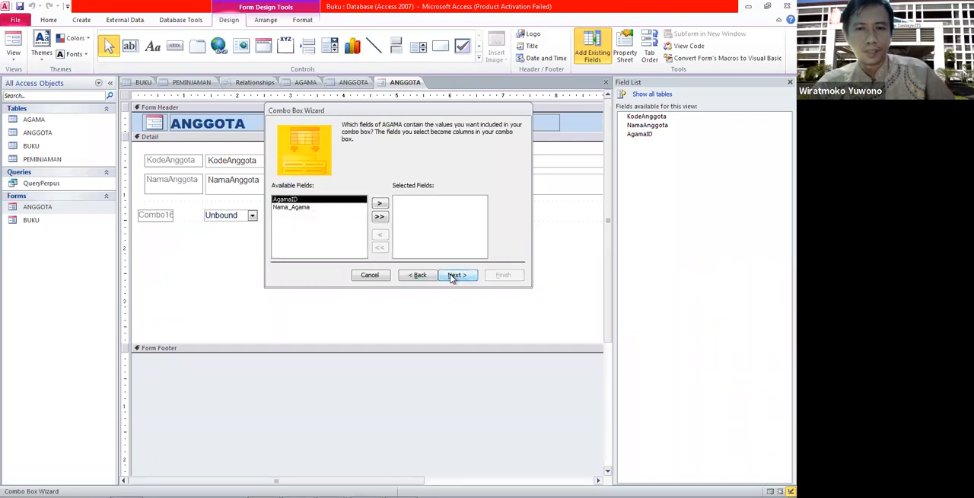
Include the AgamaID and Nama_Agama fields as the combo box's columns.
left_click(380, 204)
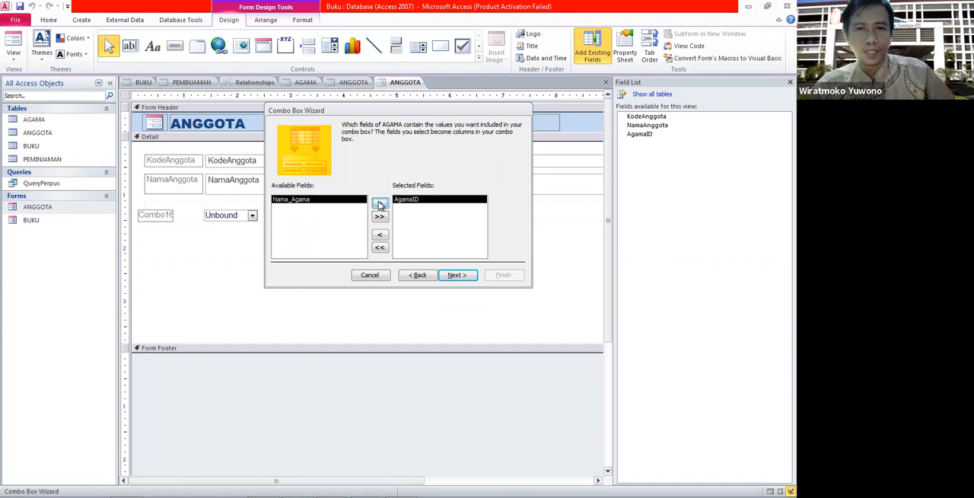
left_click(380, 204)
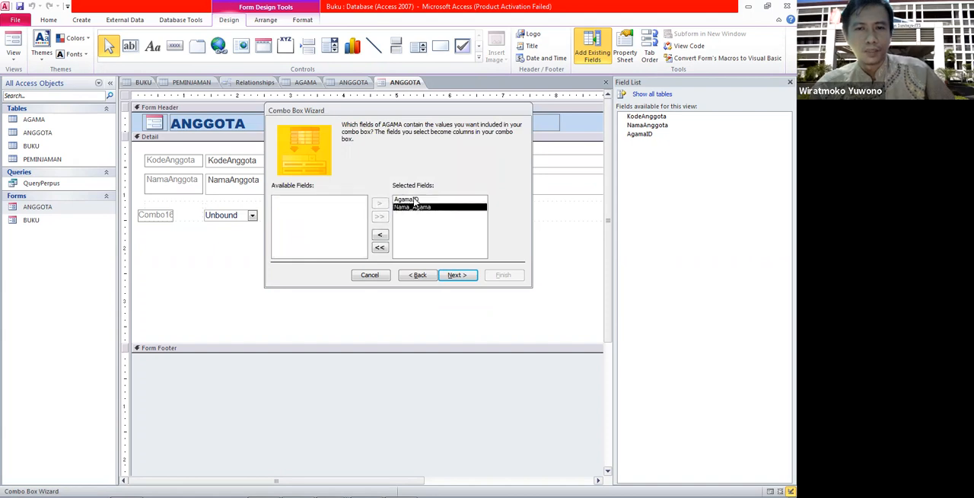
left_click(457, 274)
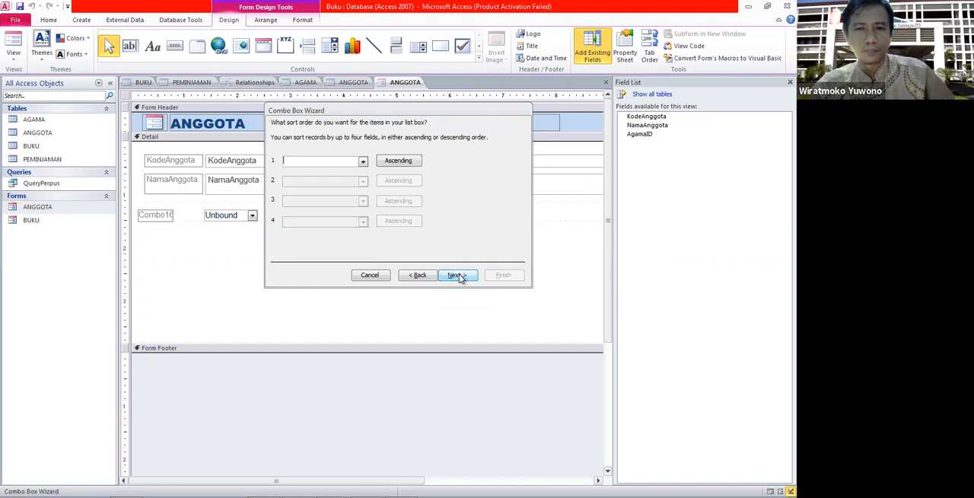
Sort the combo box items by Nama_Agama in ascending order.
left_click(363, 162)
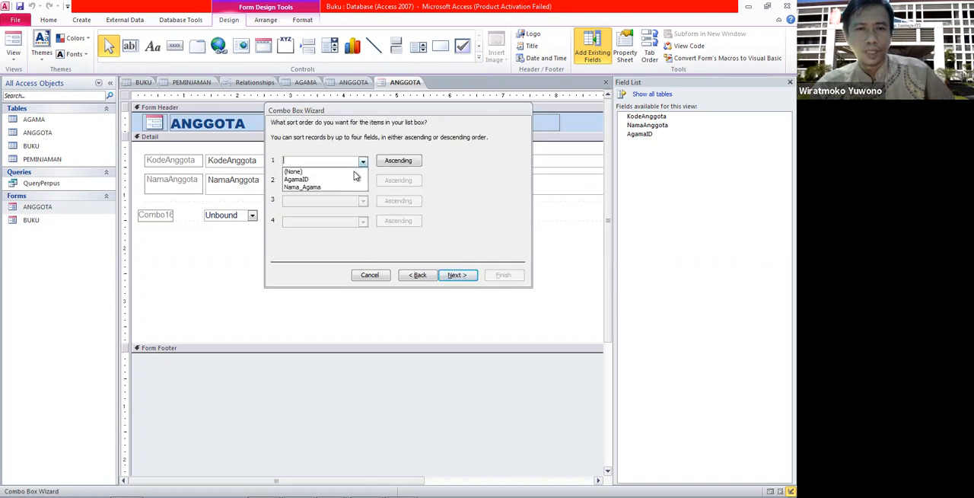
left_click(343, 190)
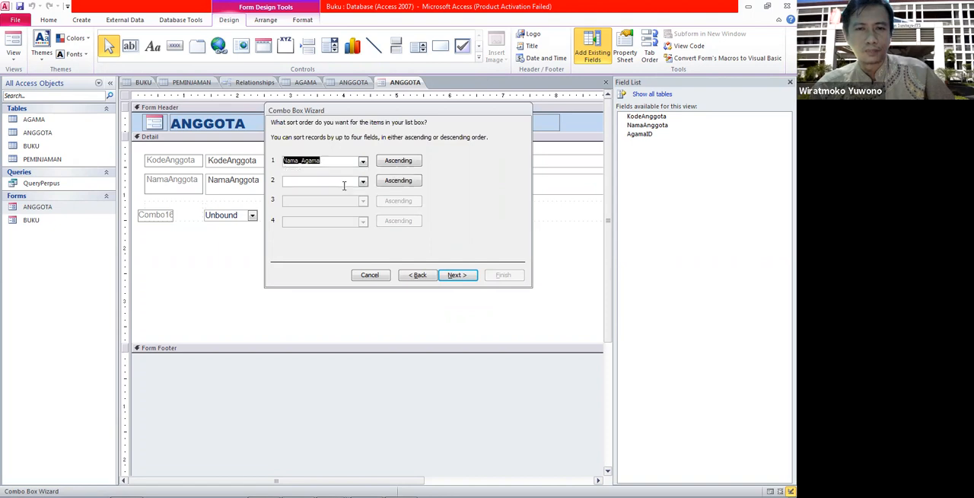
left_click(466, 279)
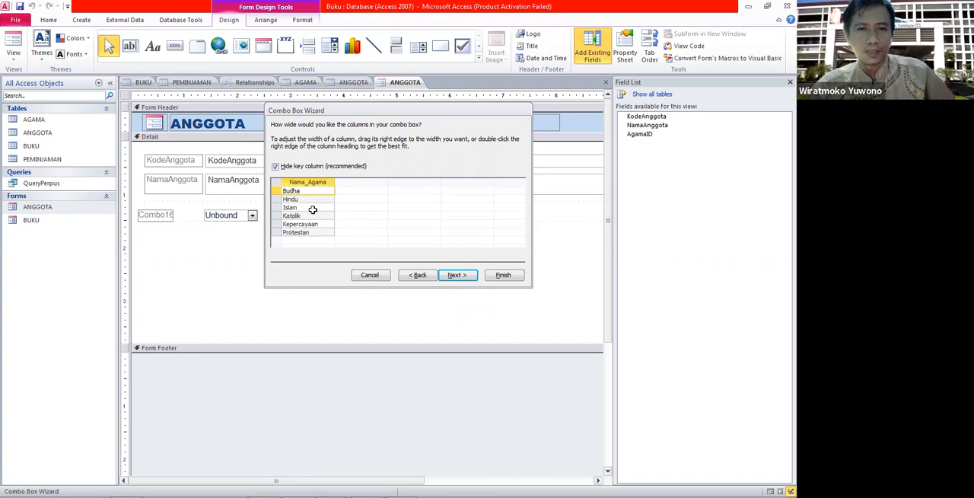
Keep the key column hidden and store the selected combo box value in the AgamaID field.
left_click(457, 275)
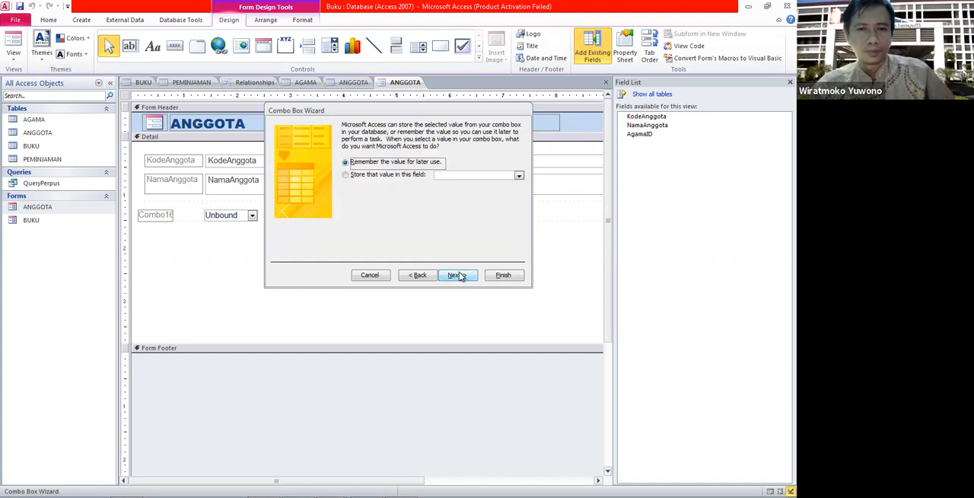
left_click(383, 175)
left_click(519, 176)
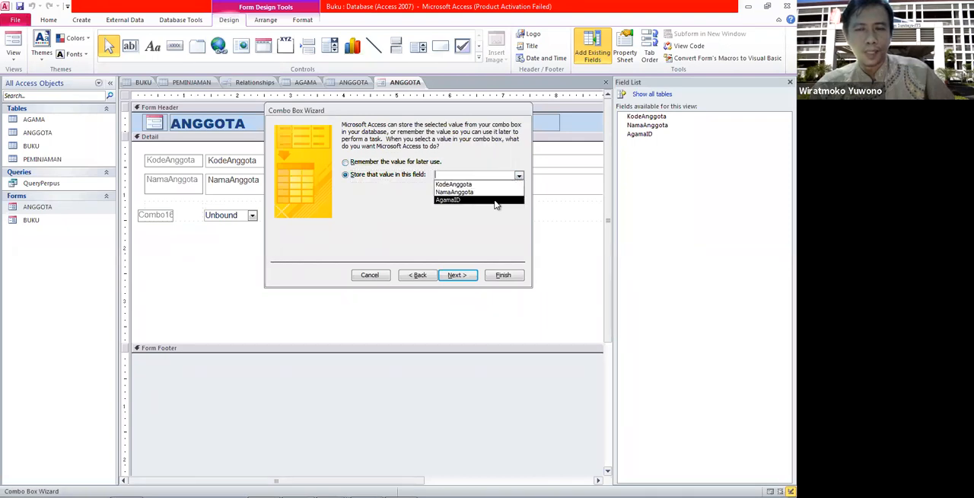
left_click(495, 201)
left_click(457, 275)
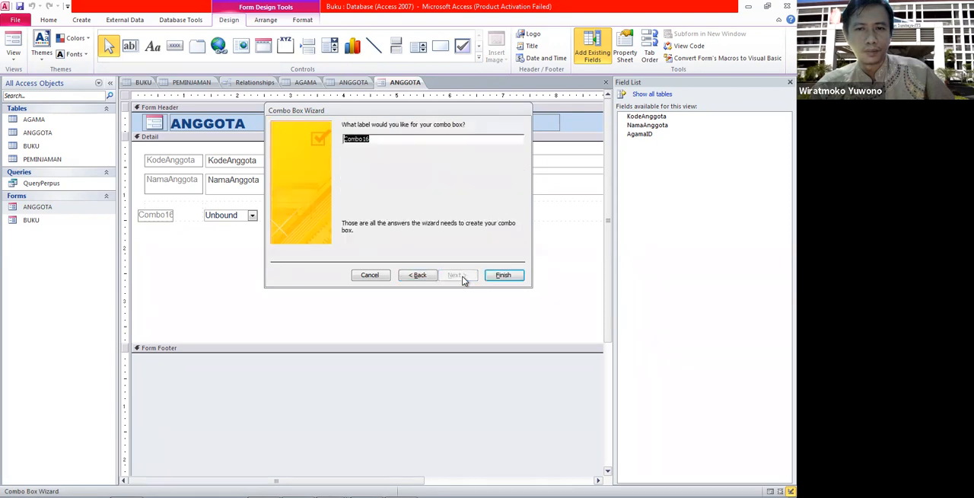
left_click(405, 142)
left_click_drag(405, 141, 327, 141)
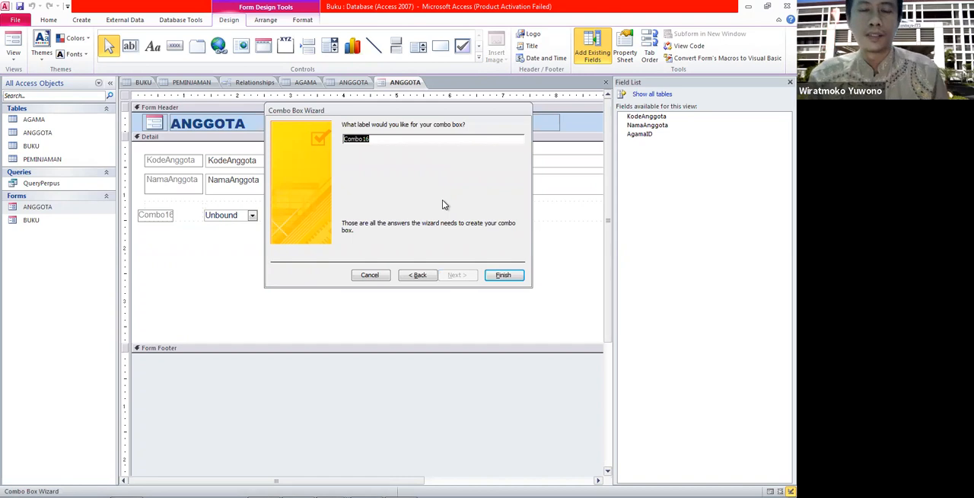
type("Agama")
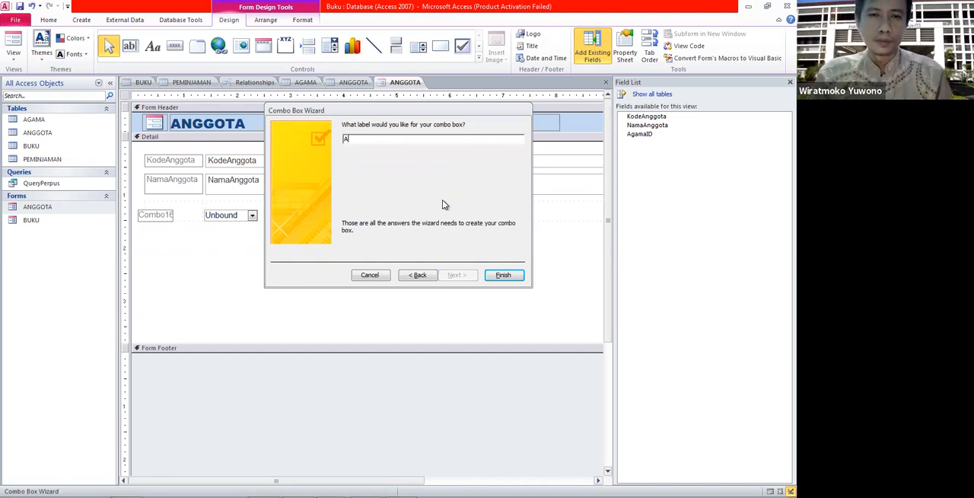
left_click(420, 275)
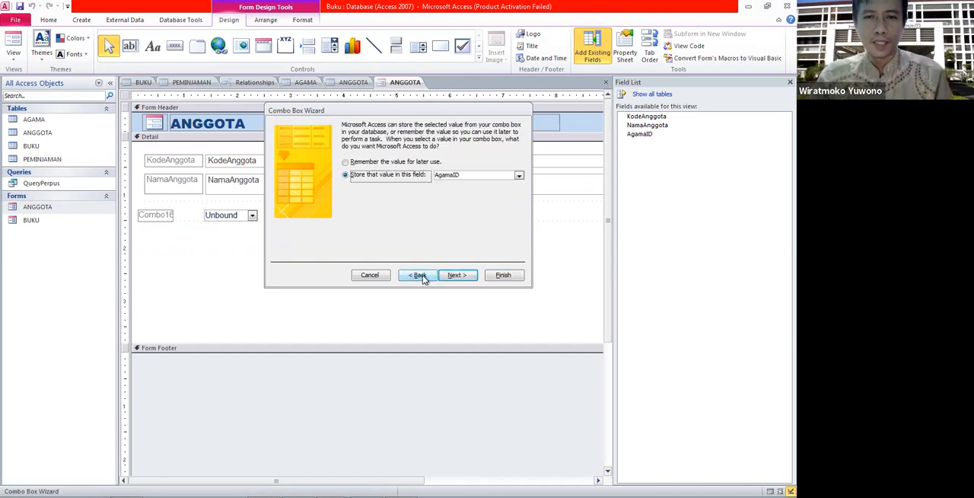
left_click(421, 275)
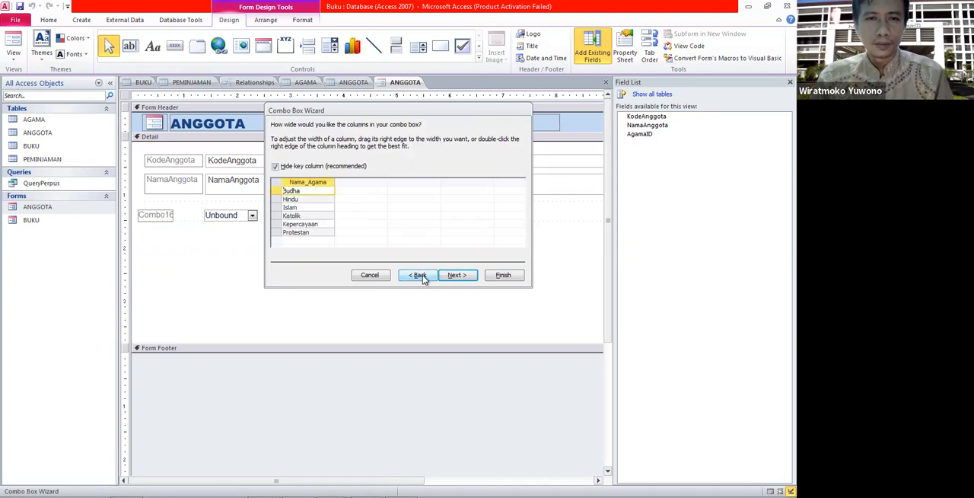
Preview the key column, keep it hidden, and again store the chosen value in the AgamaID field.
left_click(313, 171)
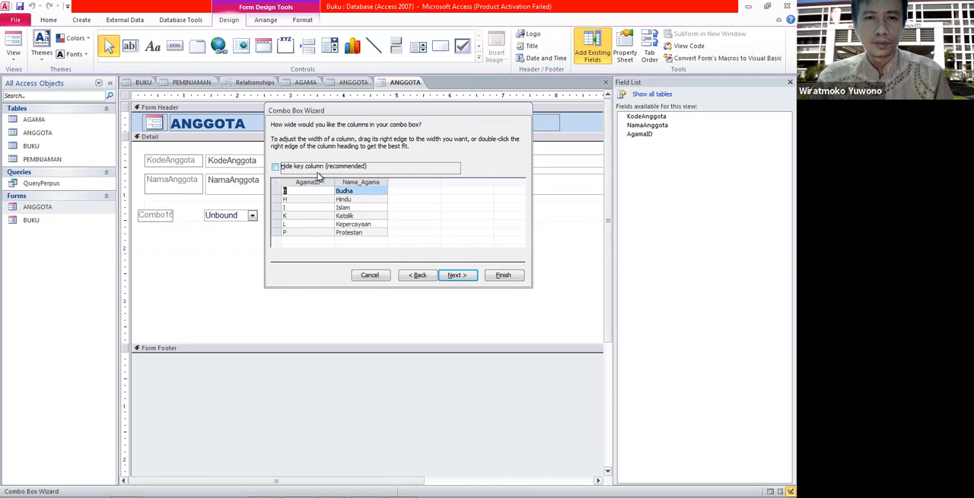
left_click(317, 170)
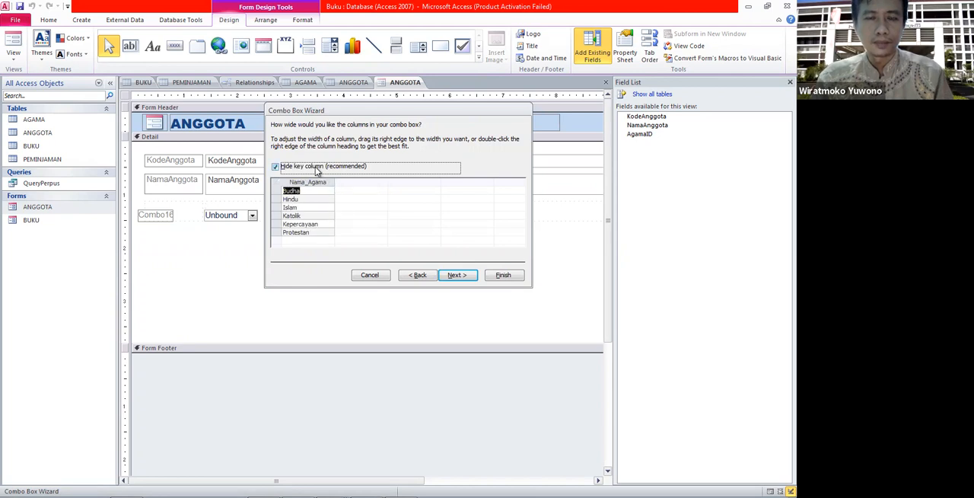
left_click(455, 275)
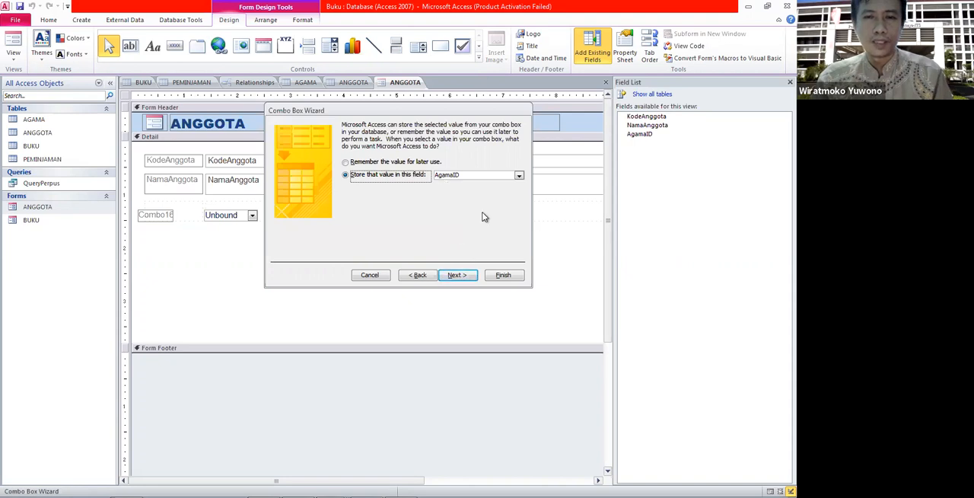
left_click(519, 176)
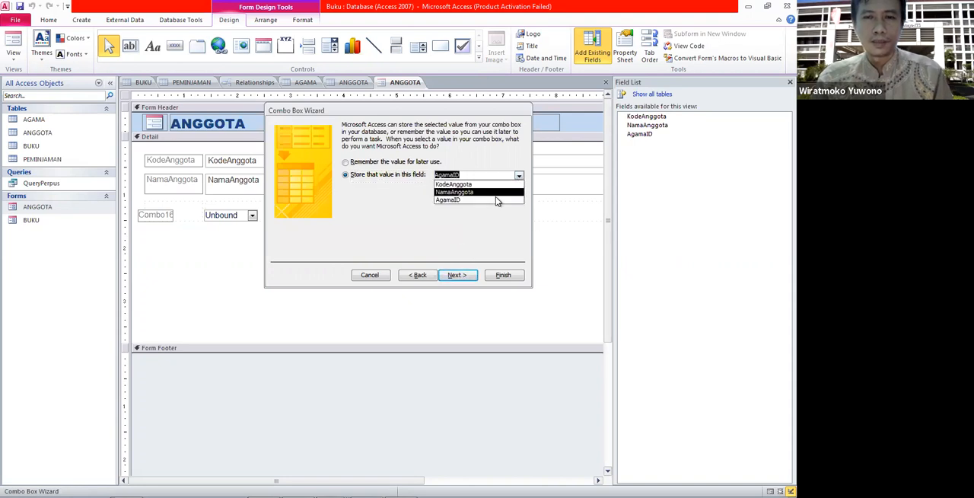
left_click(491, 200)
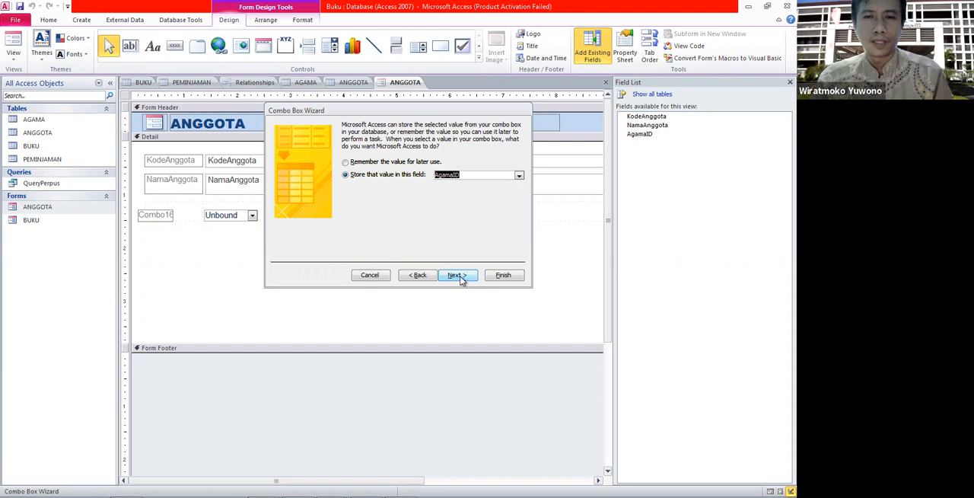
left_click(458, 275)
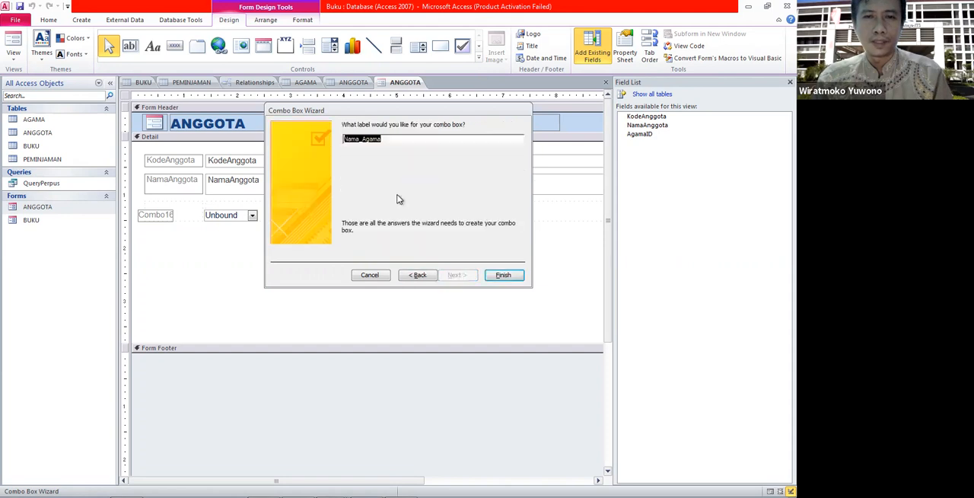
Label the combo box Nama Agama and finish the Combo Box Wizard.
left_click(388, 140)
left_click(365, 140)
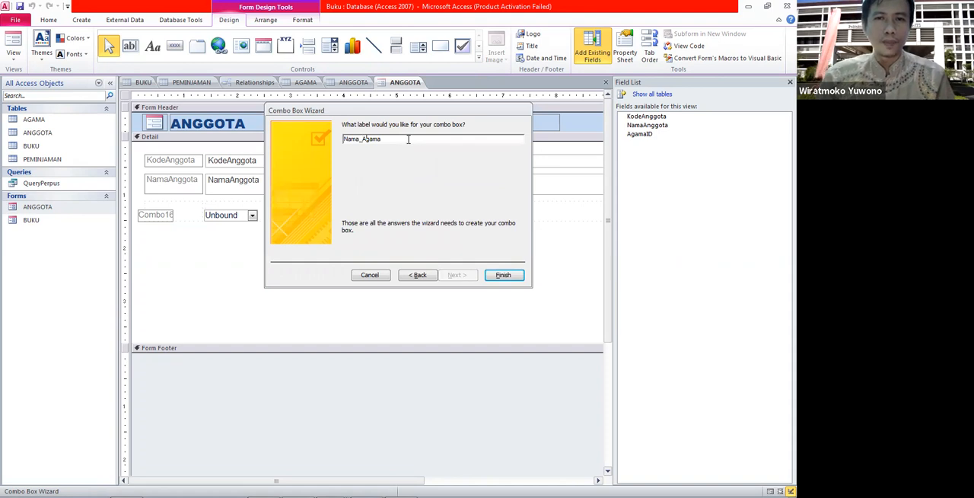
key("BackSpace")
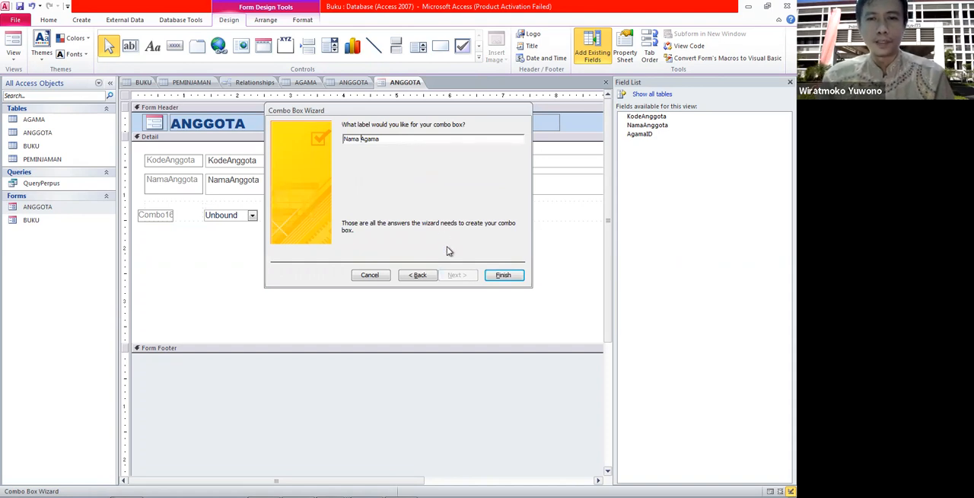
left_click(502, 275)
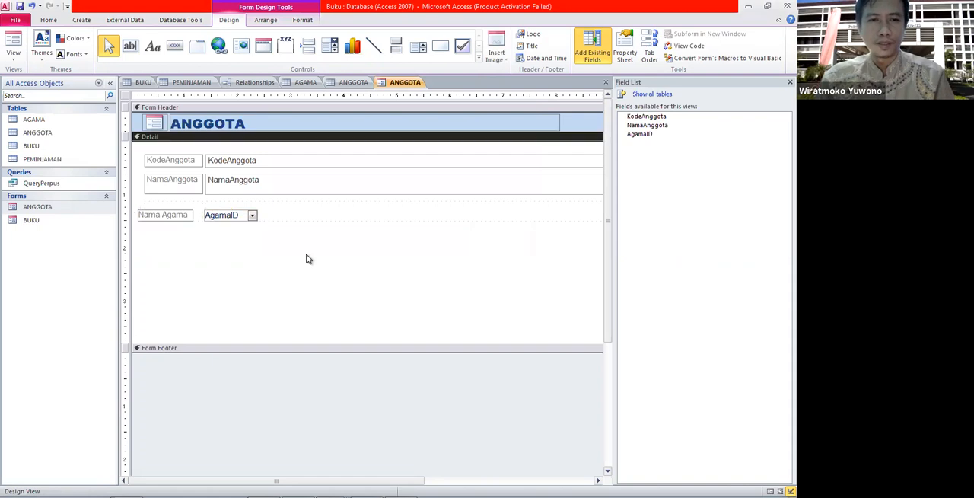
Move the Nama Agama label and combo box up and align them beneath the NamaAnggota field.
left_click(230, 214)
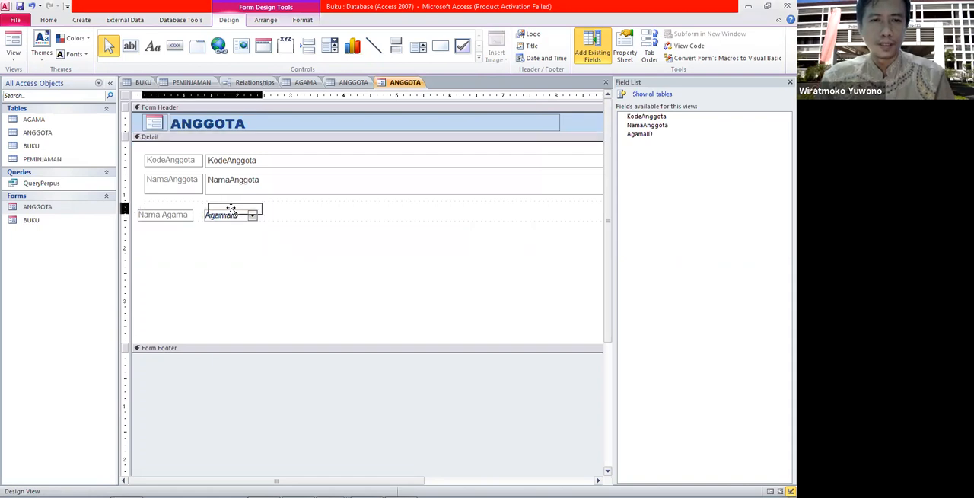
left_click_drag(230, 208, 230, 202)
left_click(180, 211)
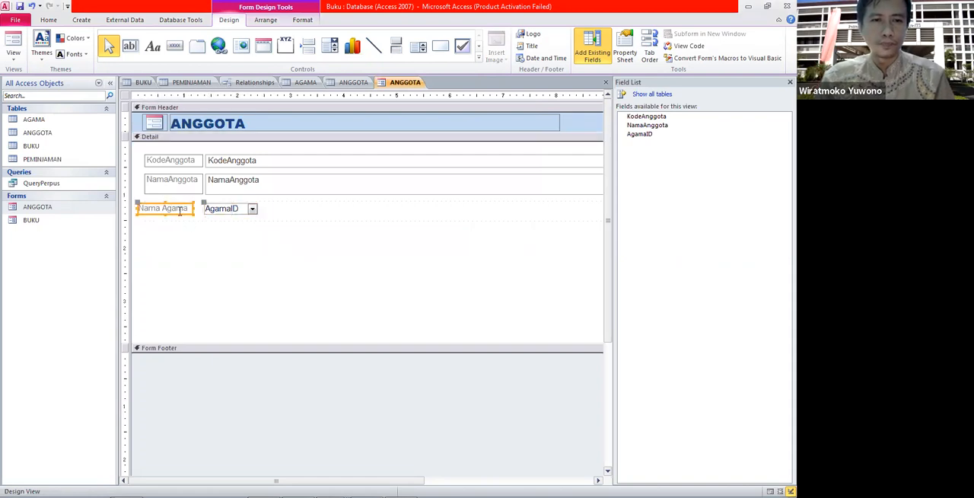
left_click(177, 205)
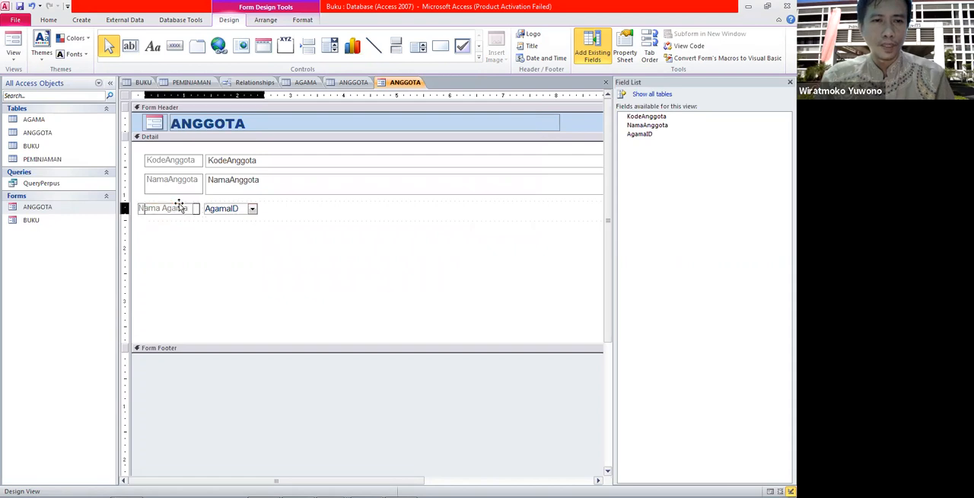
left_click(243, 212)
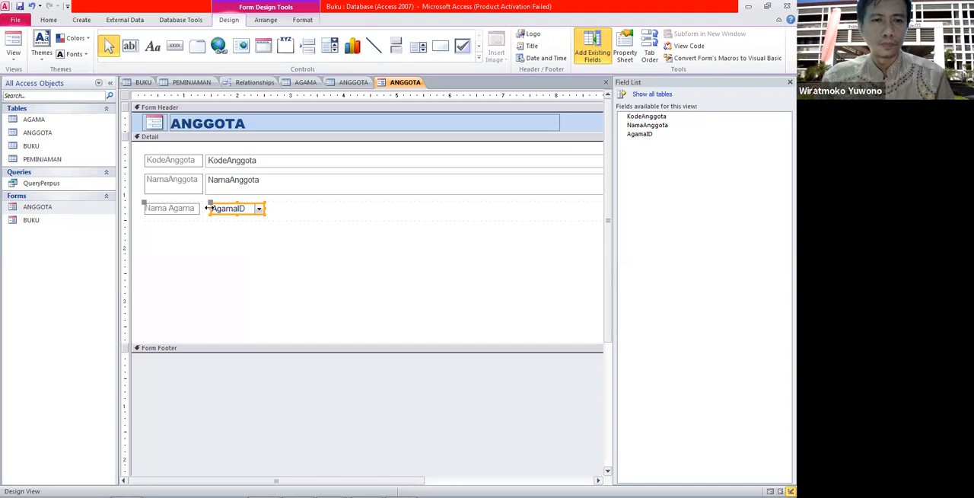
left_click(235, 235)
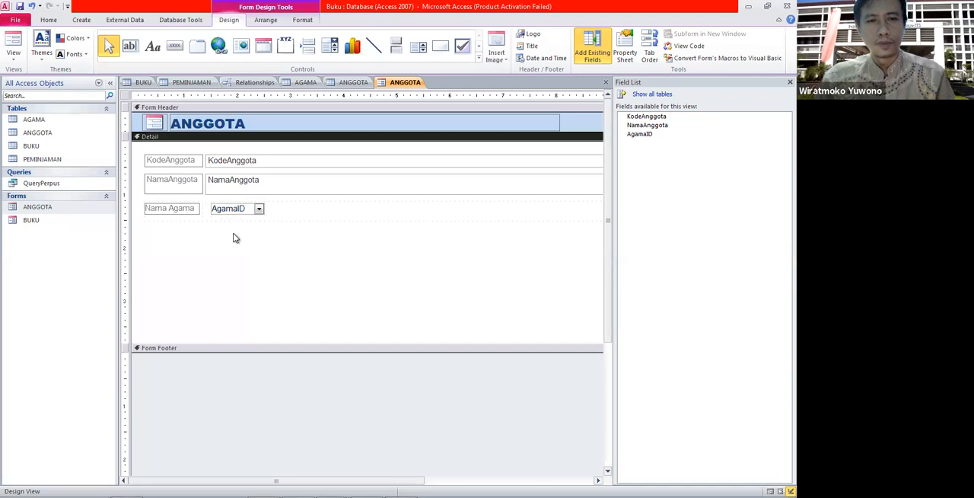
Open the ANGGOTA form in Form view, check the religion list, and browse forward to the fourth record.
double_click(67, 206)
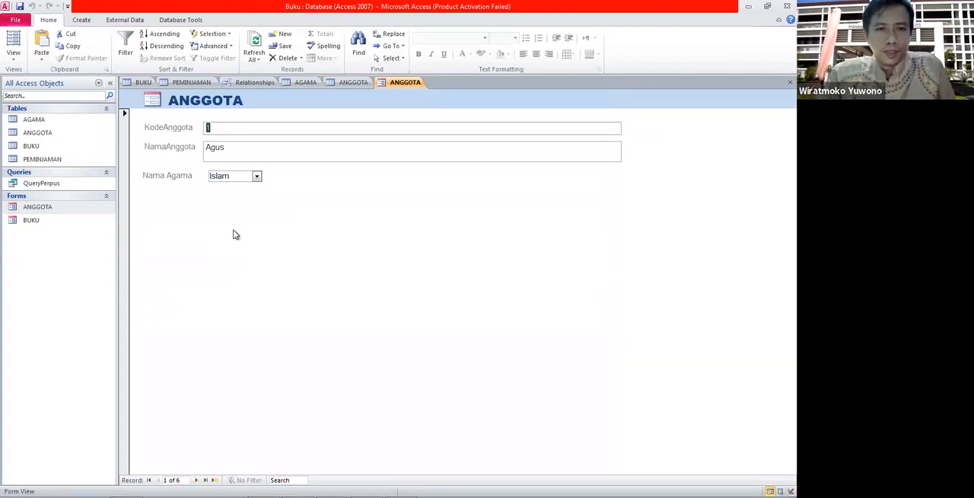
left_click(257, 177)
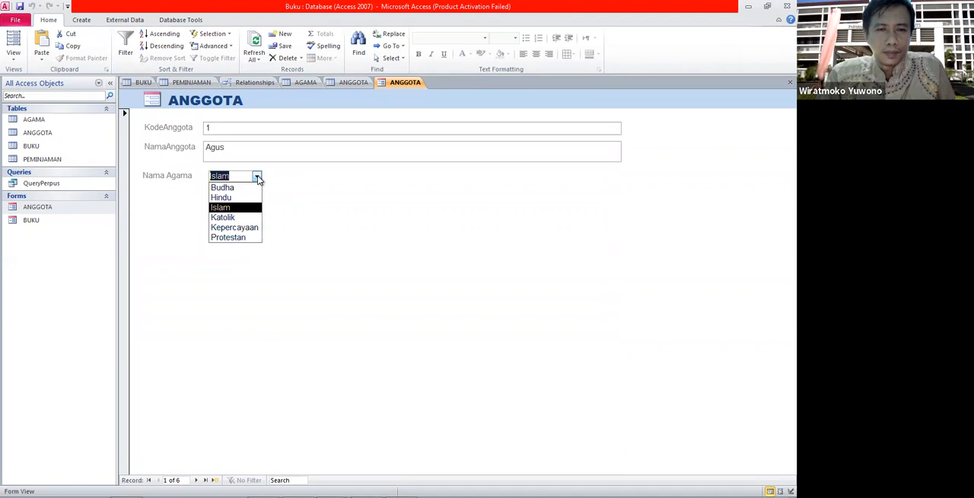
left_click(319, 199)
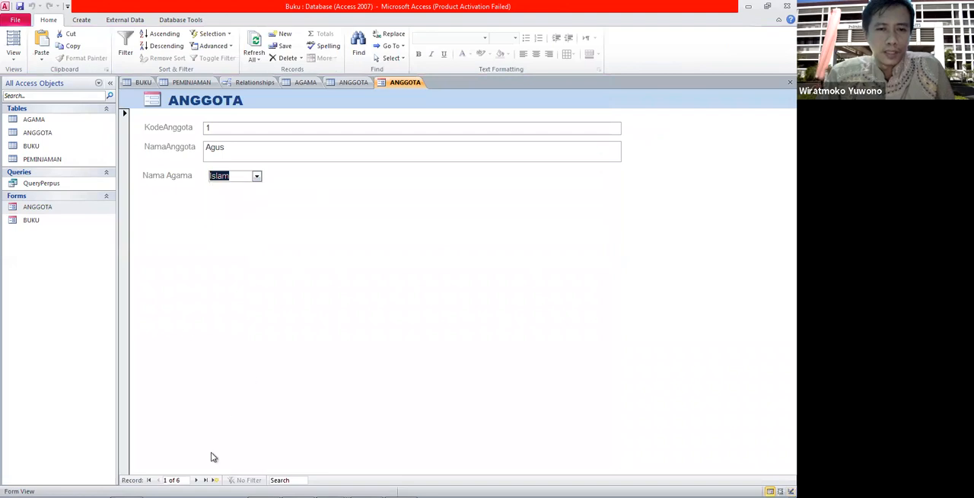
left_click(196, 480)
left_click(195, 481)
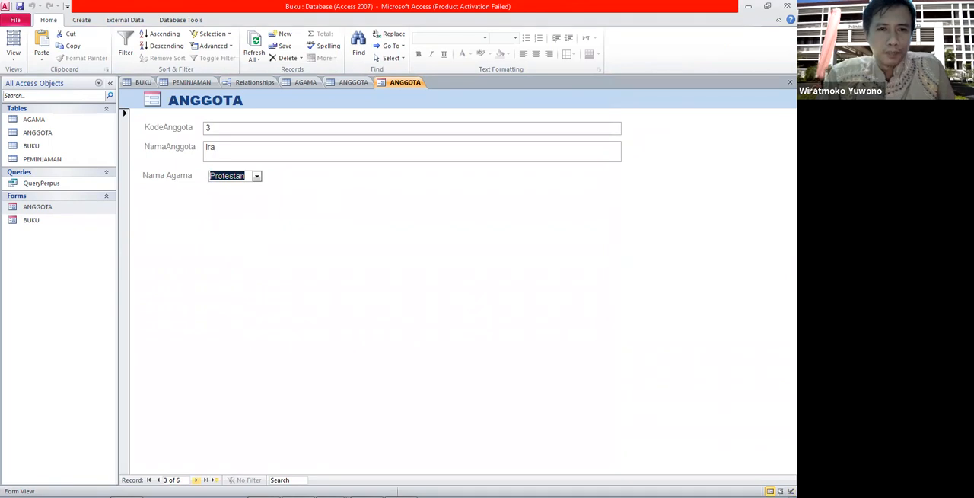
left_click(196, 480)
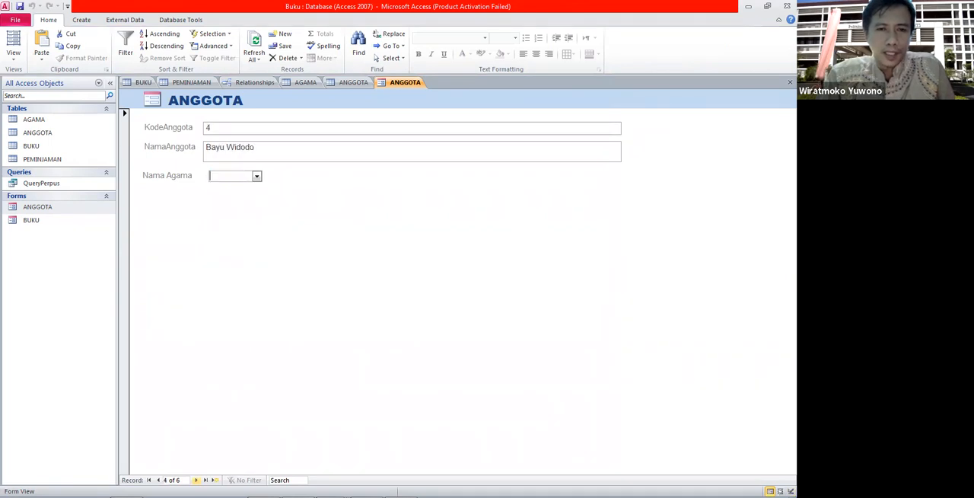
Set the fourth member's Nama Agama to Katolik and move on to the next record.
left_click(256, 176)
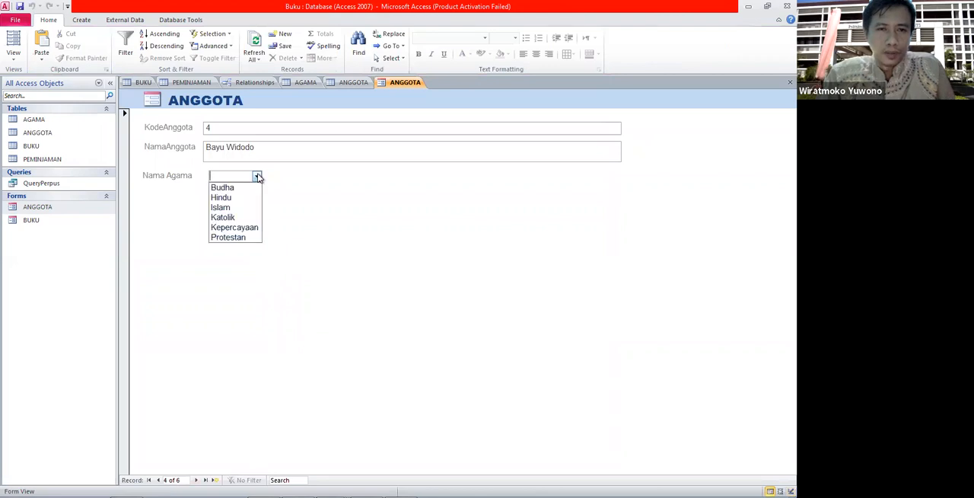
left_click(244, 220)
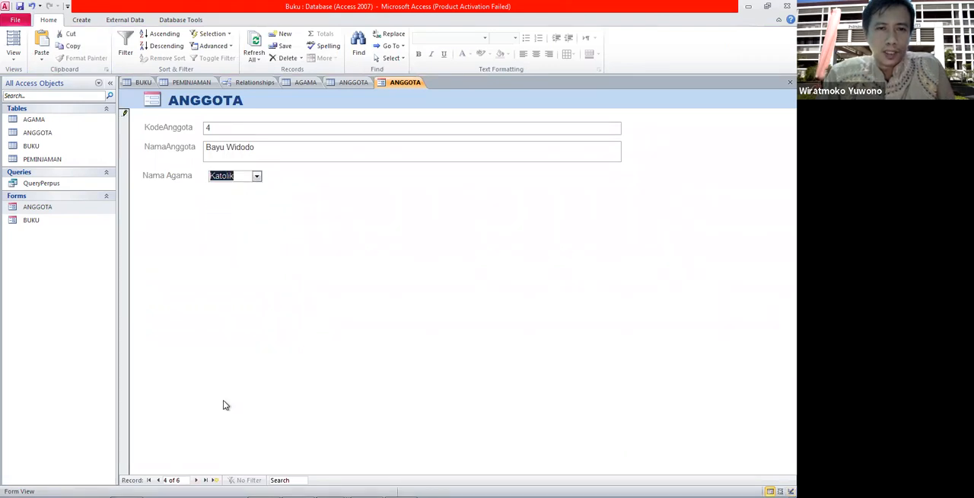
key("Tab")
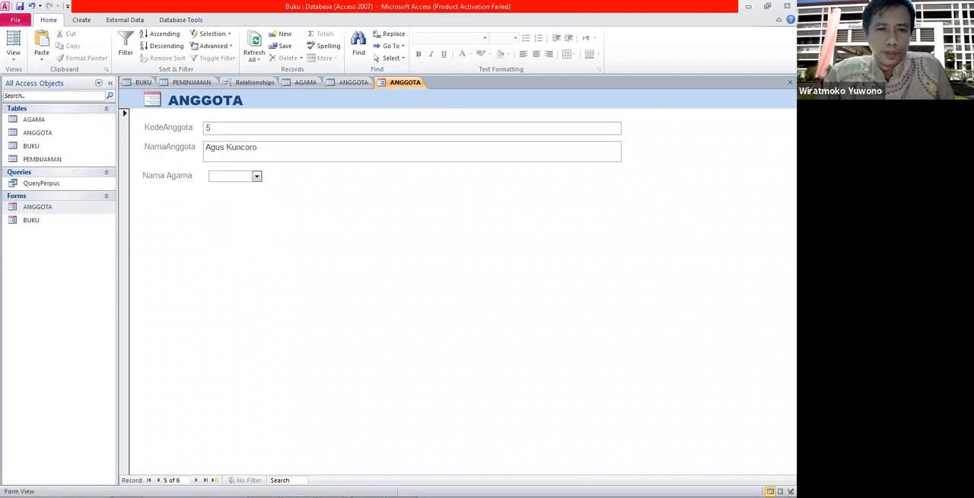
Set the fifth member's Nama Agama to Kepercayaan and move on to the next record.
left_click(257, 177)
left_click(236, 226)
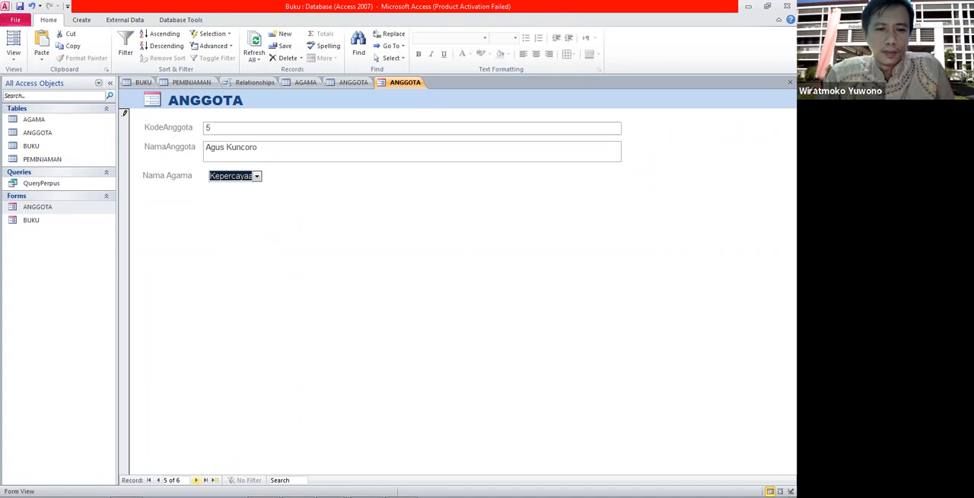
left_click(196, 480)
Set the sixth member's Nama Agama to Islam and browse back through the records.
left_click(257, 176)
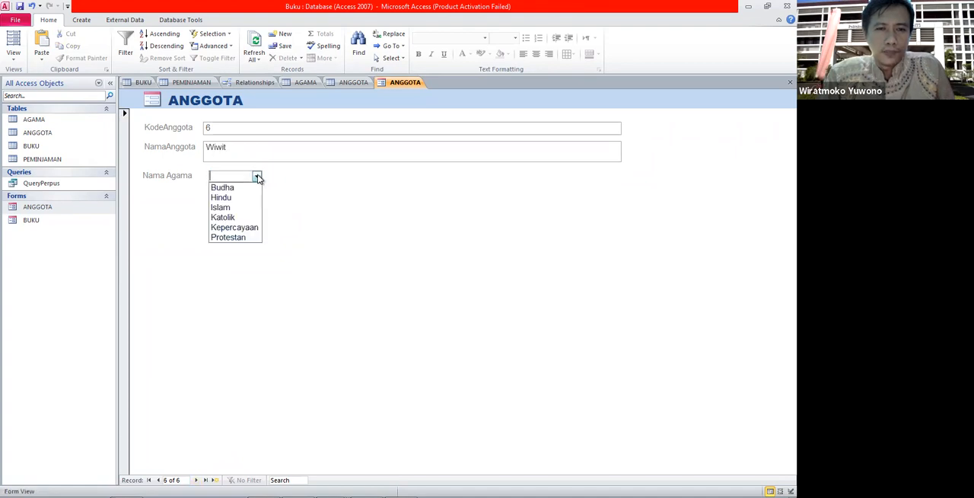
left_click(239, 209)
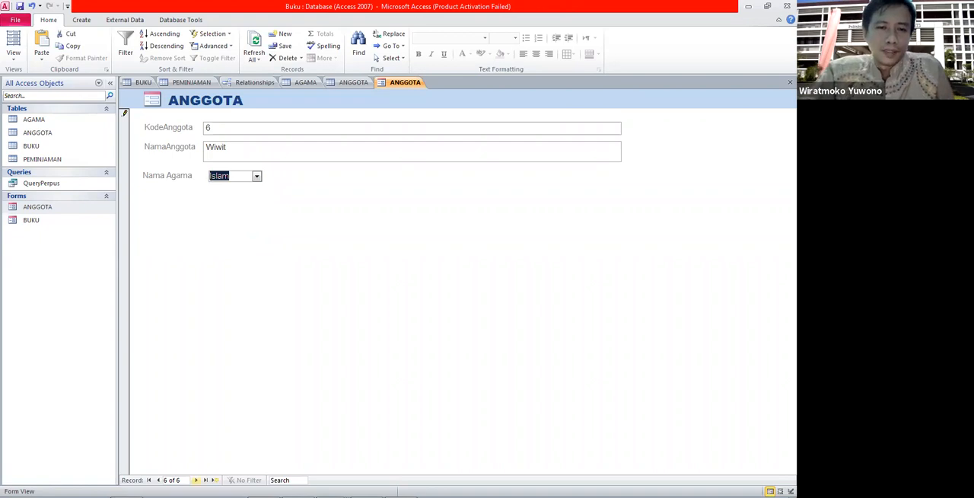
scroll(167, 225, "up", 4)
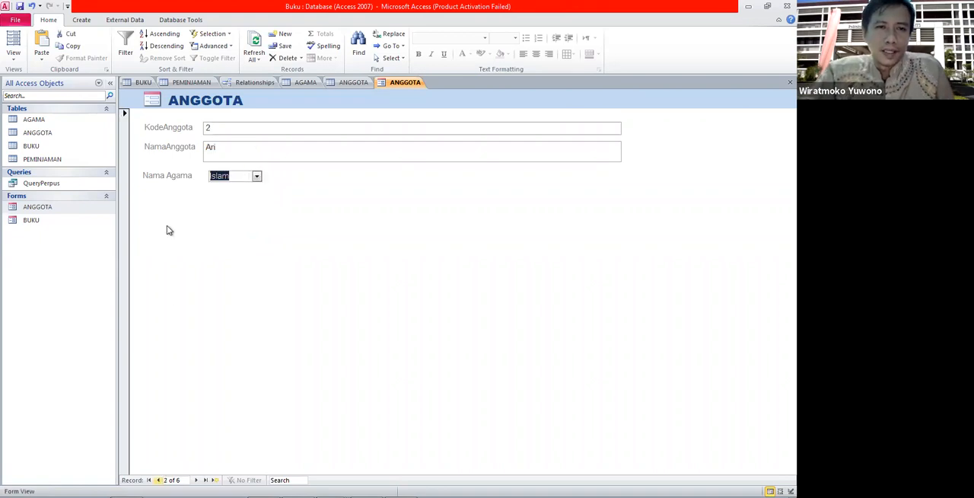
Review the AgamaID values in the ANGGOTA table datasheet, then return to the ANGGOTA form.
left_click(331, 86)
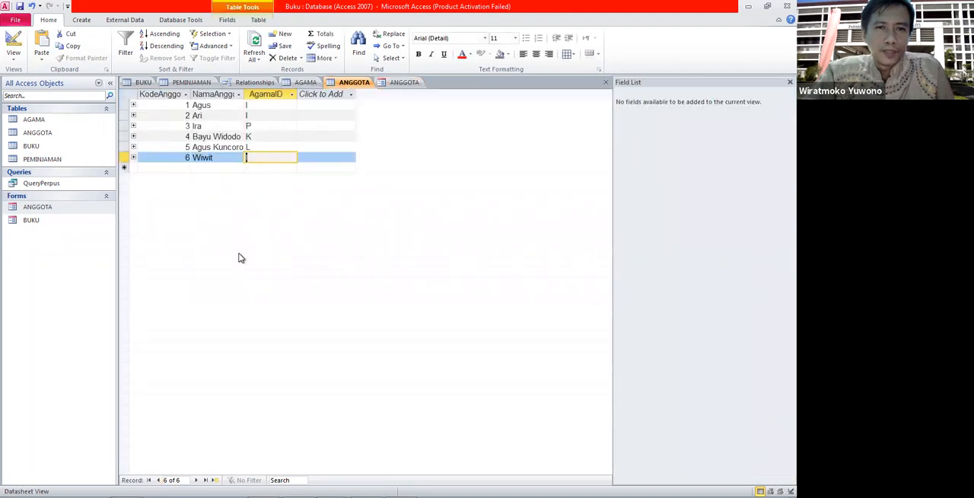
left_click(274, 128)
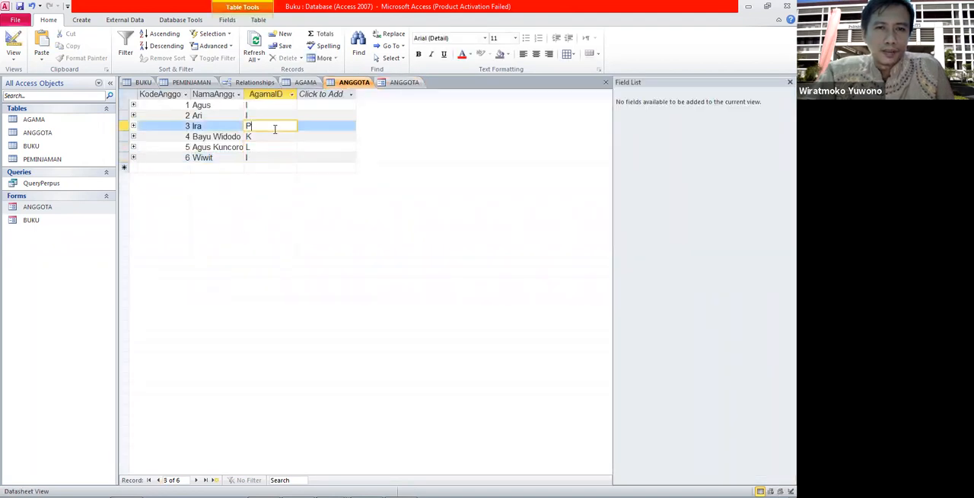
left_click(404, 83)
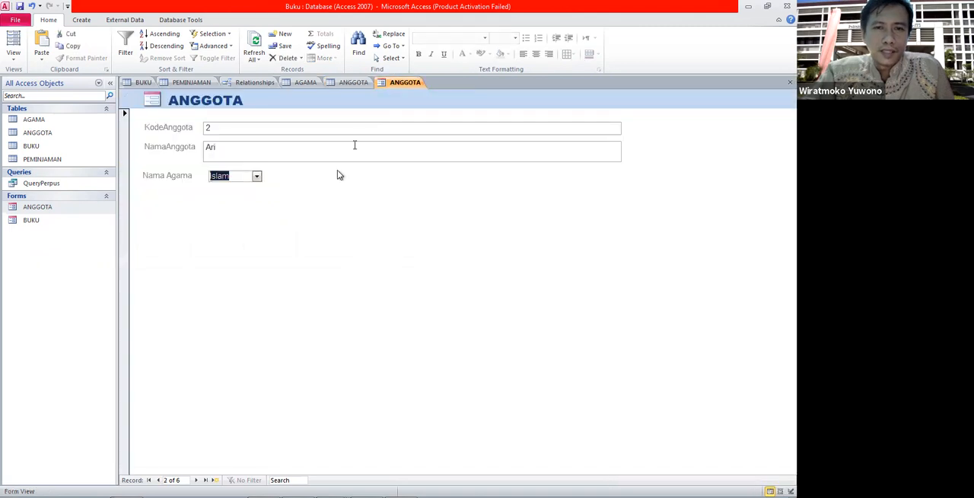
Open the ANGGOTA form in Design view and try resizing the Nama Agama combo box, undoing the change.
right_click(50, 213)
left_click(73, 241)
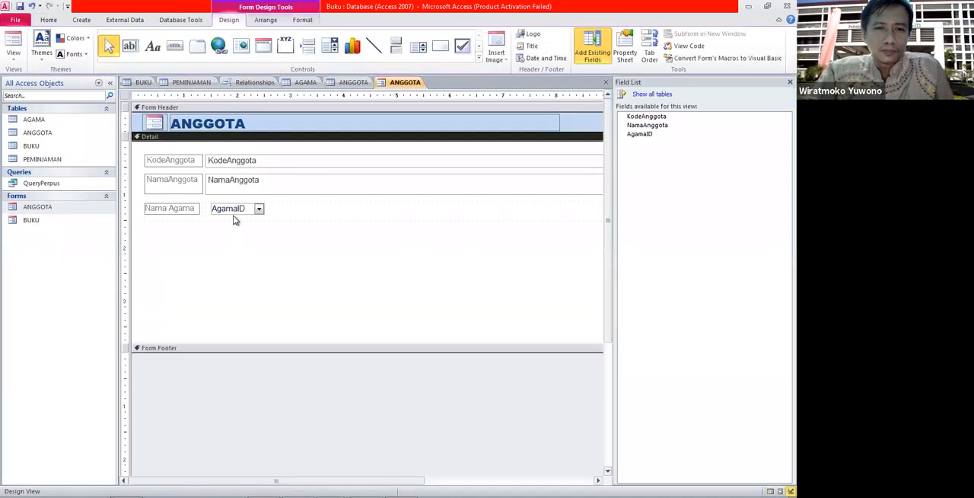
left_click(232, 210)
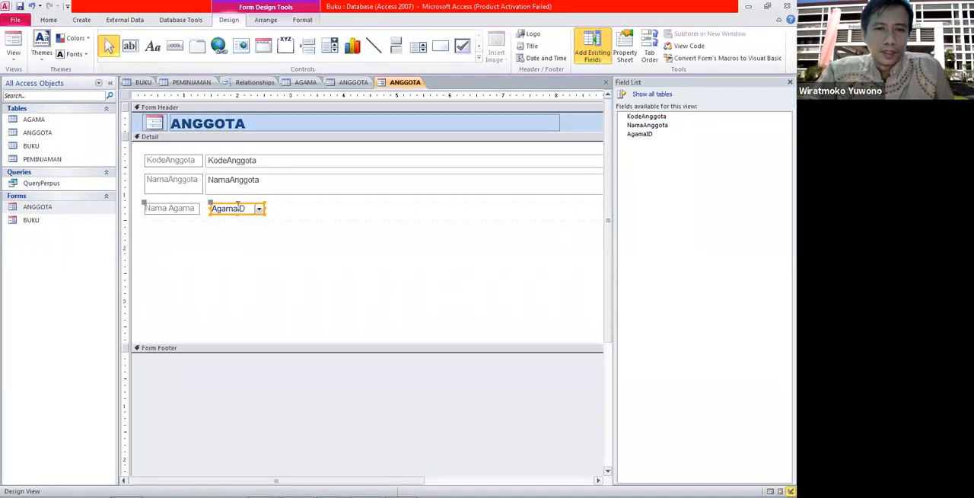
left_click(213, 211)
left_click(205, 210)
left_click(210, 205)
left_click_drag(210, 205, 206, 206)
left_click(227, 231)
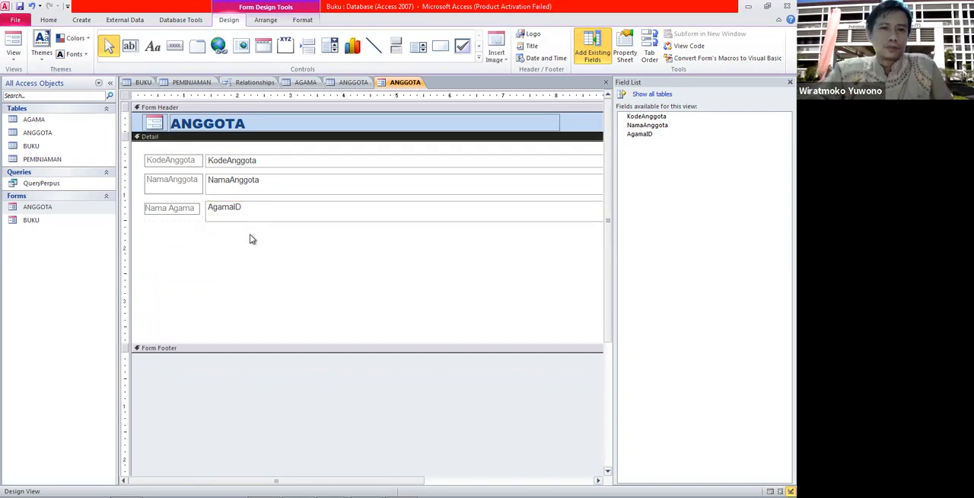
key("ctrl+z")
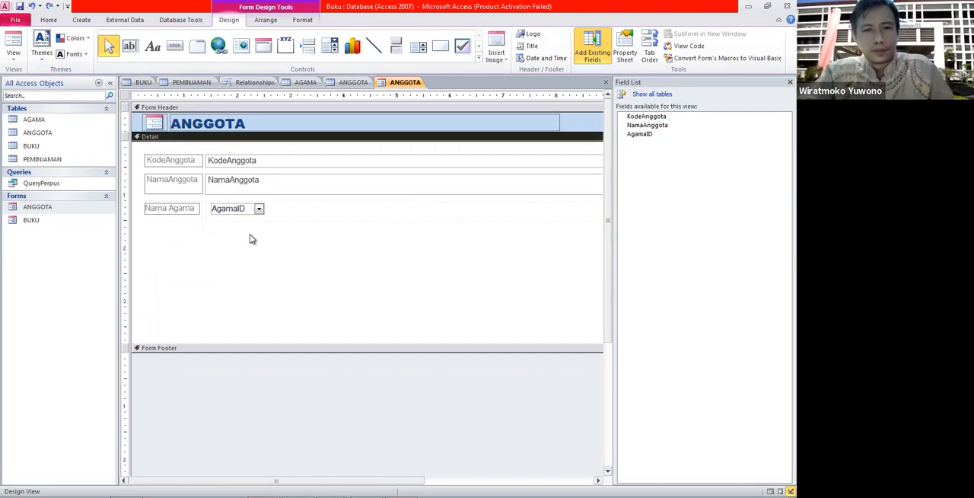
Shift the Nama Agama combo box slightly left to line up with the fields above, keeping its label in place.
left_click(251, 209)
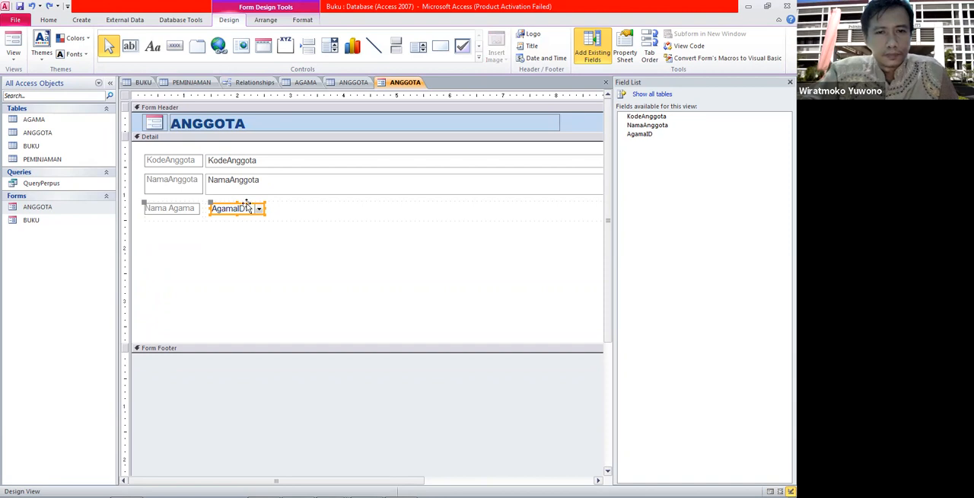
left_click_drag(246, 202, 239, 200)
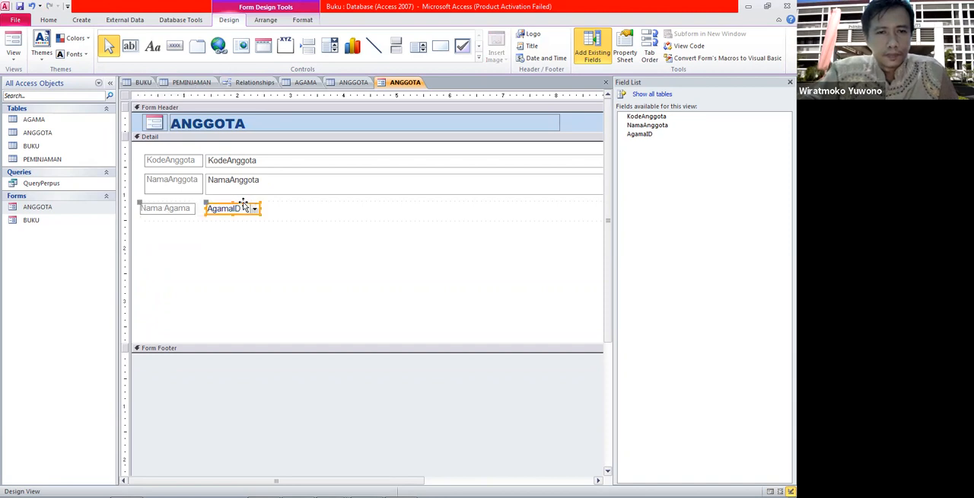
left_click(255, 248)
left_click(152, 210)
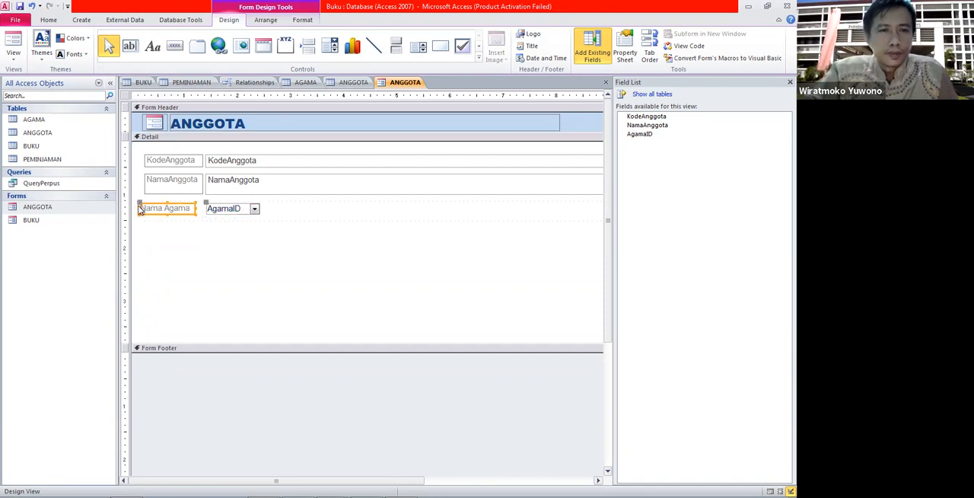
left_click(142, 208)
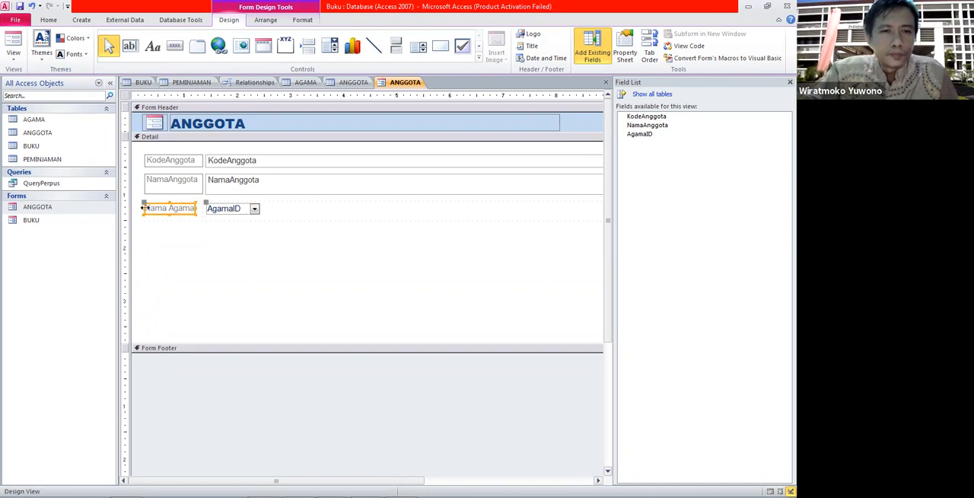
left_click(181, 229)
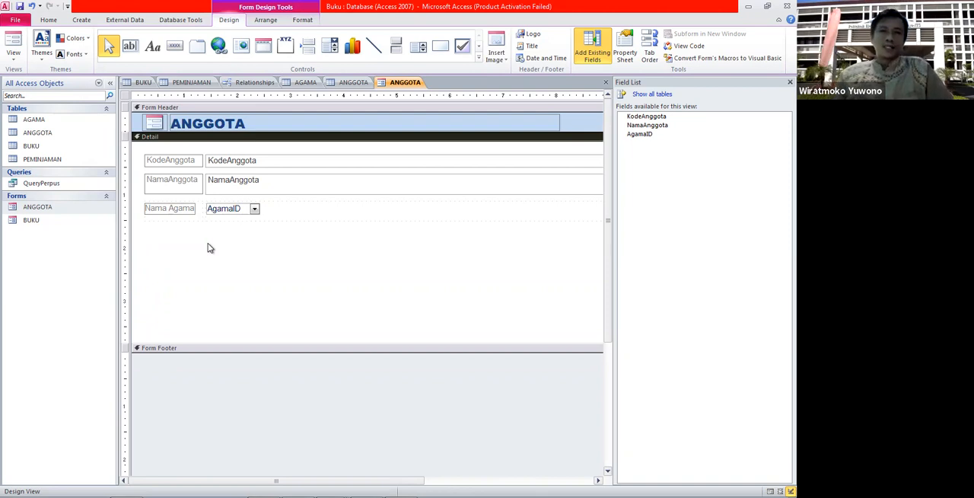
left_click(233, 211)
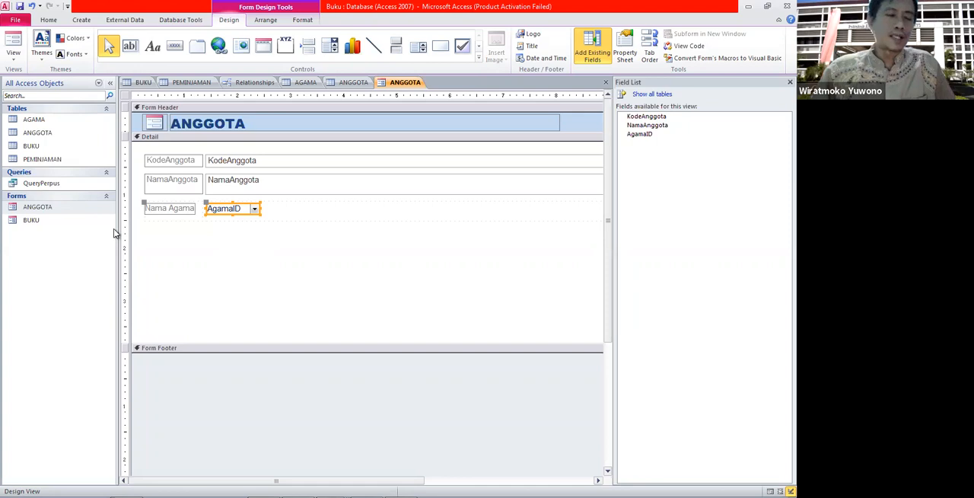
Open the ANGGOTA table in Design view and add a Text field named JenisKelamin.
left_click(41, 133)
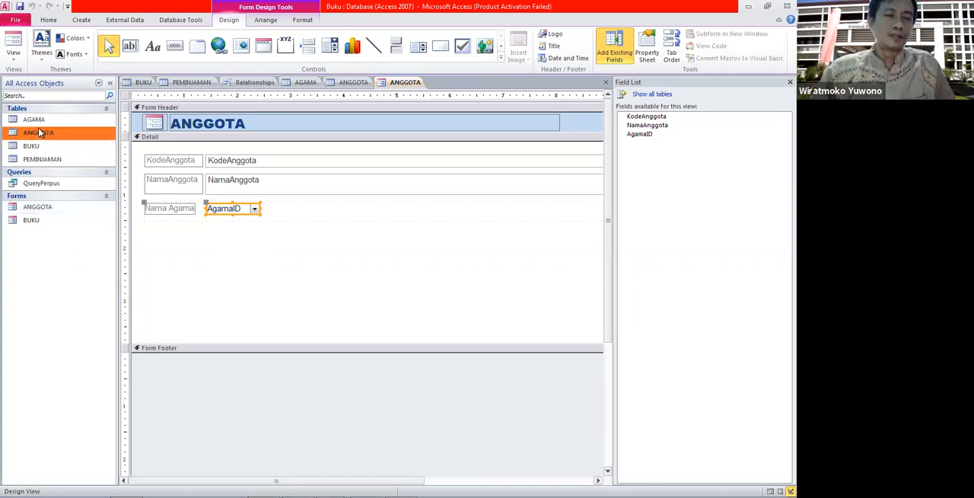
right_click(41, 133)
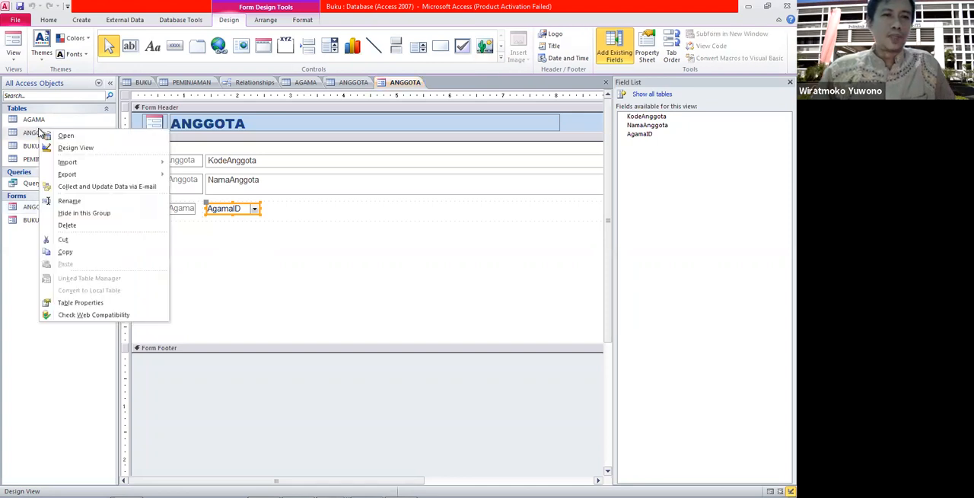
left_click(75, 148)
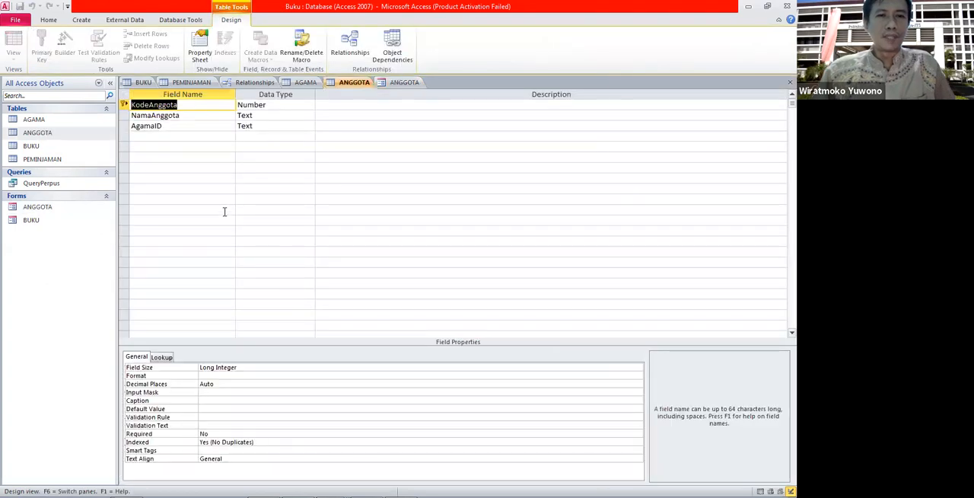
left_click(155, 137)
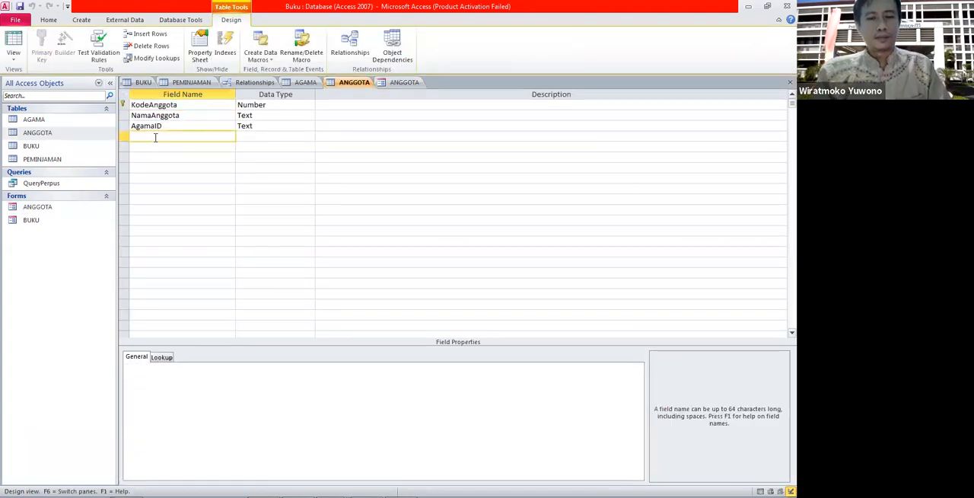
type("Je")
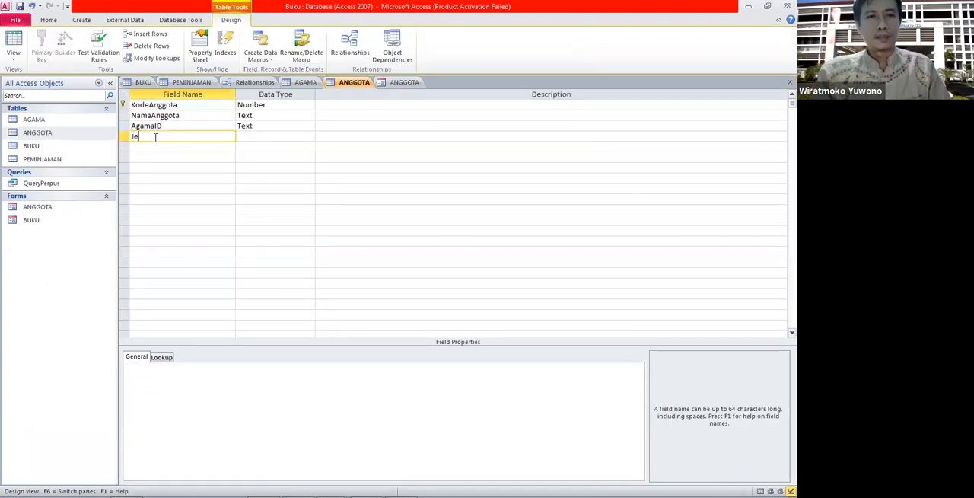
type("nis_Kelamin")
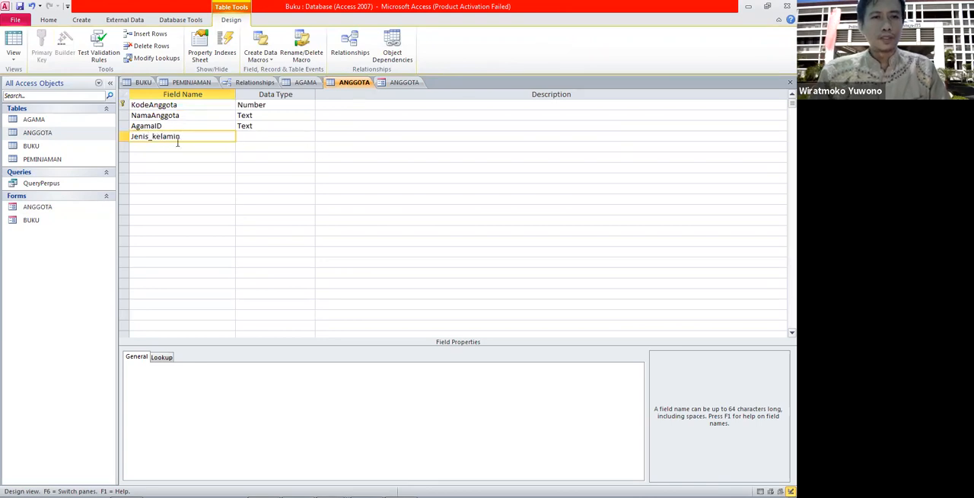
key("BackSpace")
key("BackSpace")
type("K")
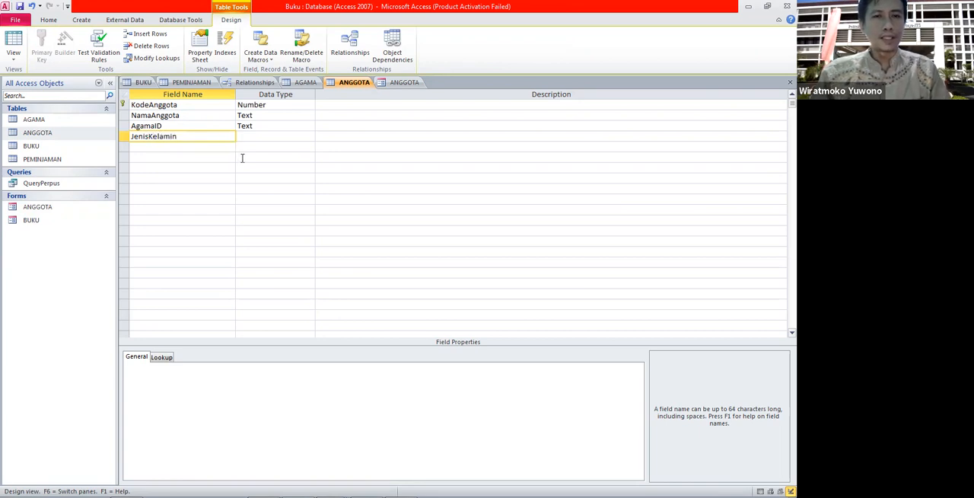
left_click(275, 136)
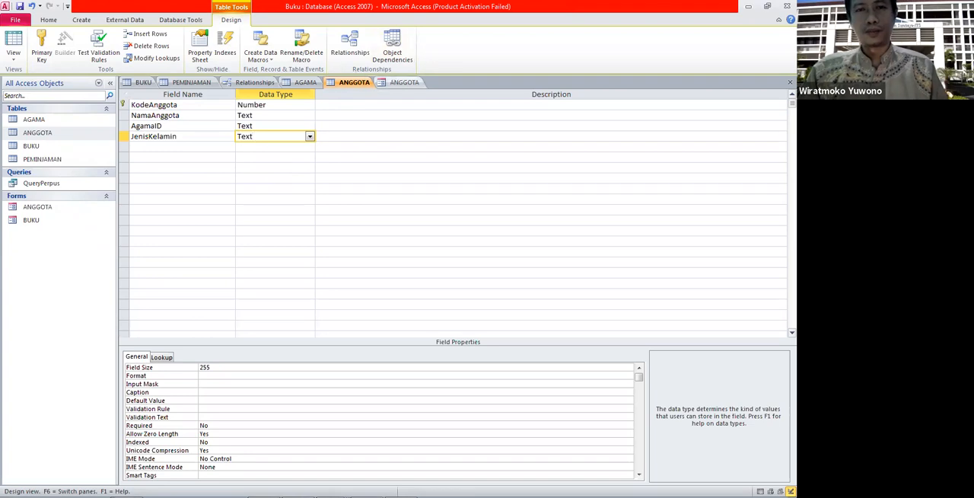
left_click(295, 146)
left_click(404, 83)
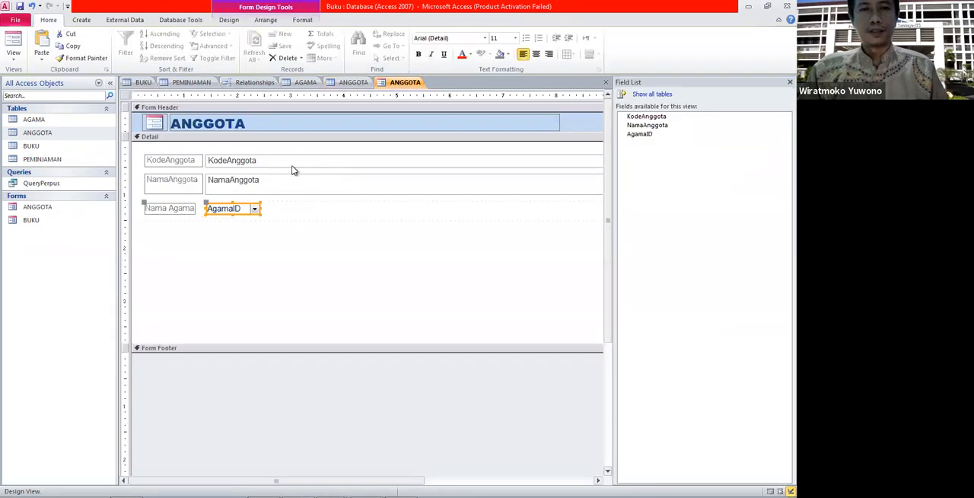
left_click(57, 207)
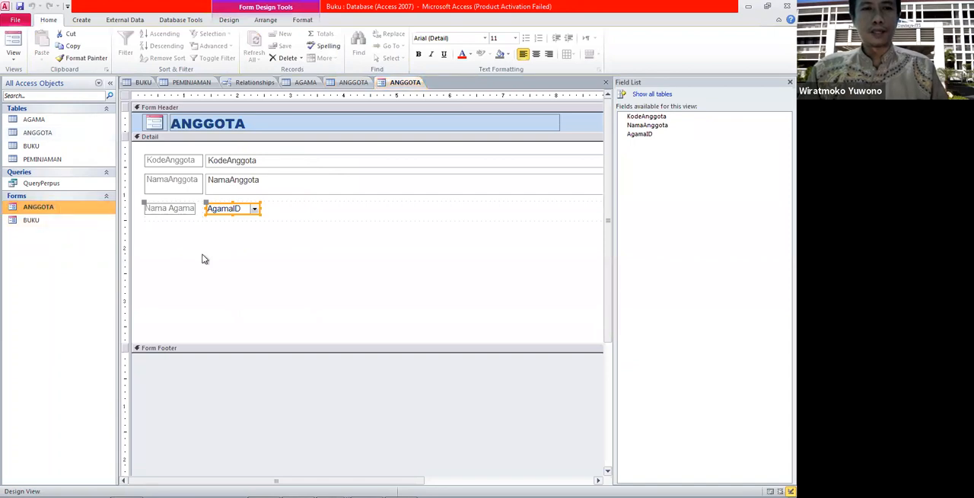
left_click(204, 259)
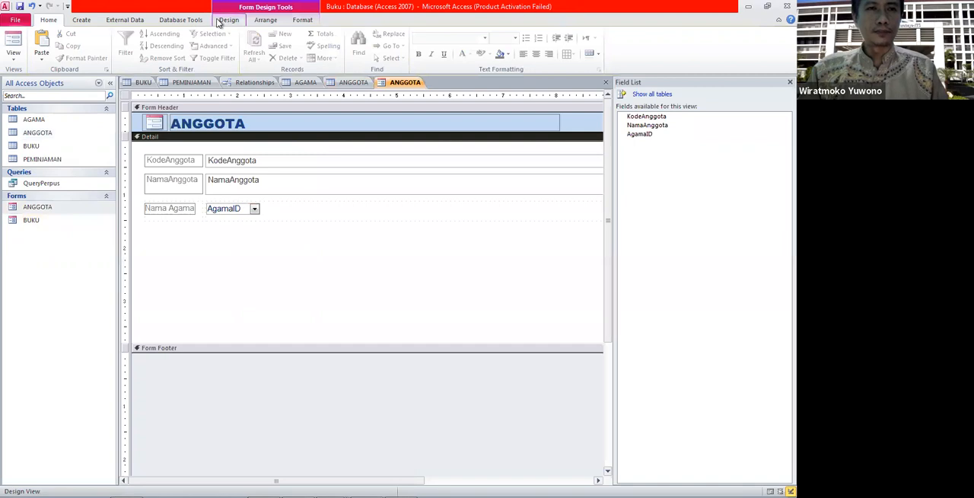
left_click(321, 208)
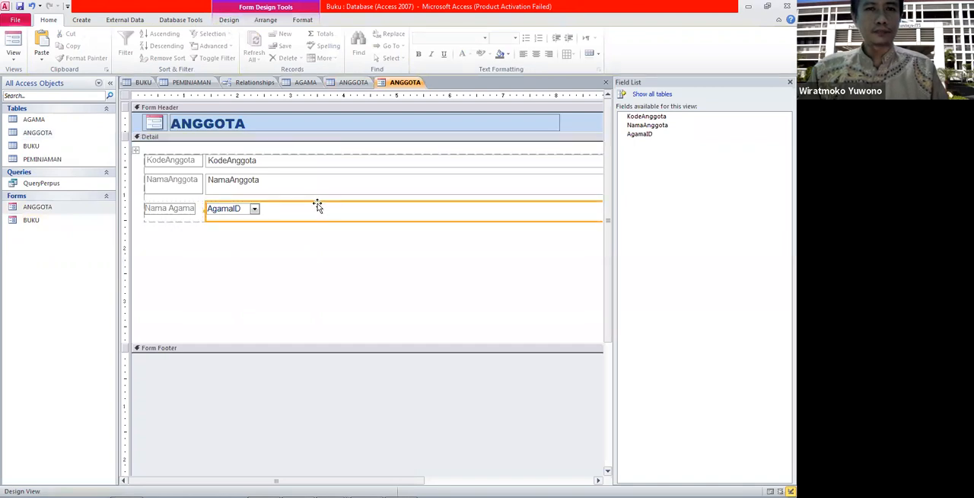
left_click(257, 266)
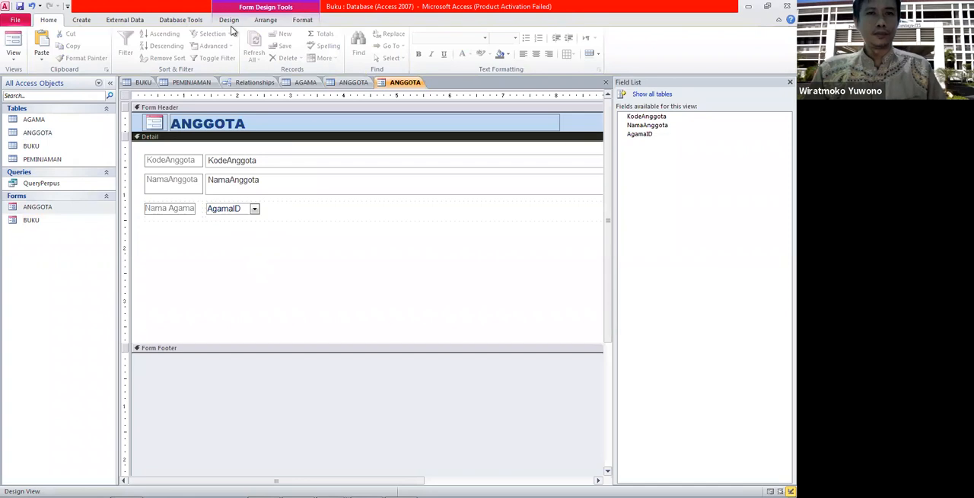
Add a combo box below the Nama Agama field and choose to type in its values in the Combo Box Wizard.
left_click(230, 22)
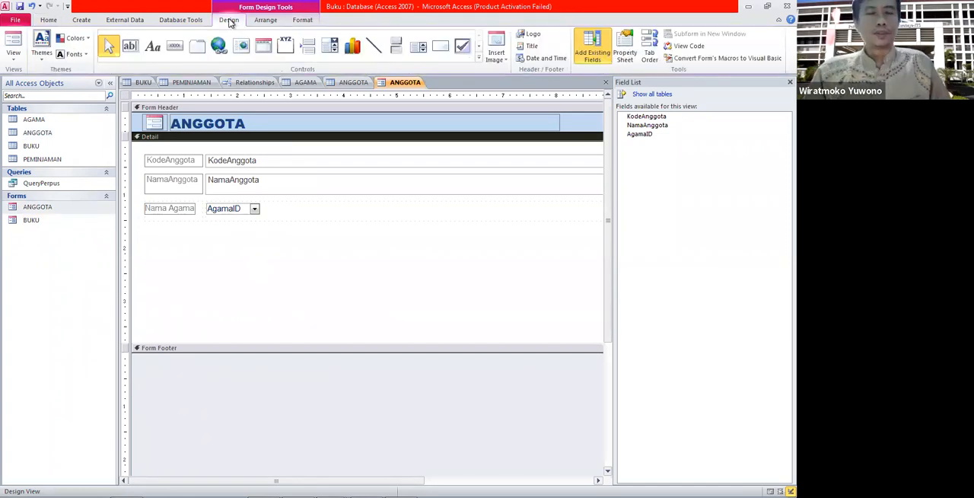
left_click(331, 48)
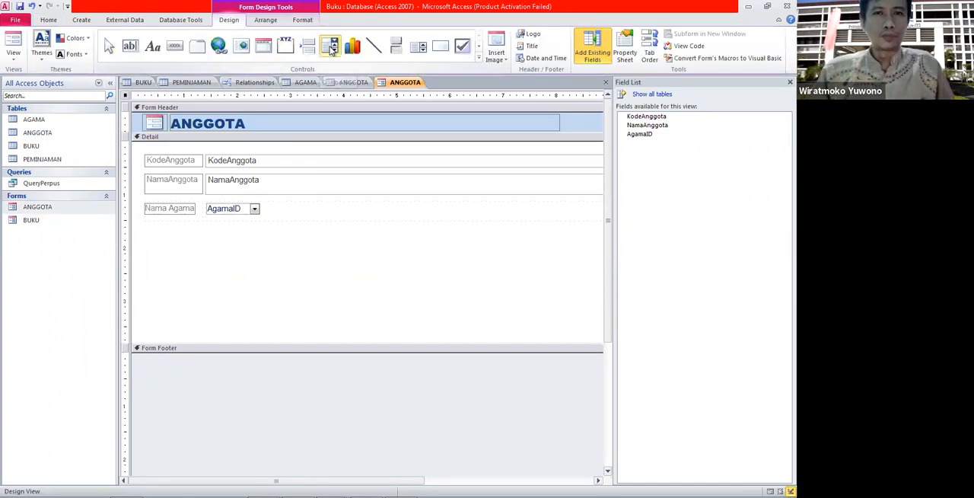
left_click(205, 226)
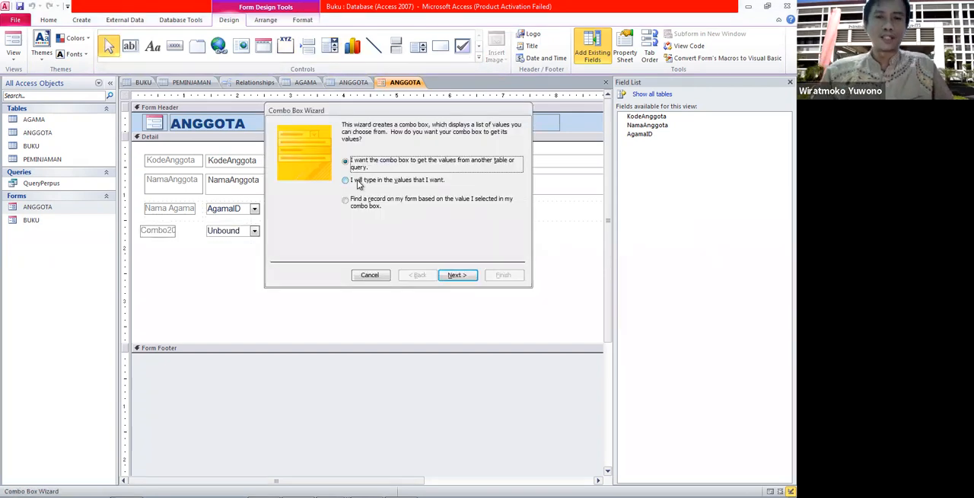
left_click(358, 181)
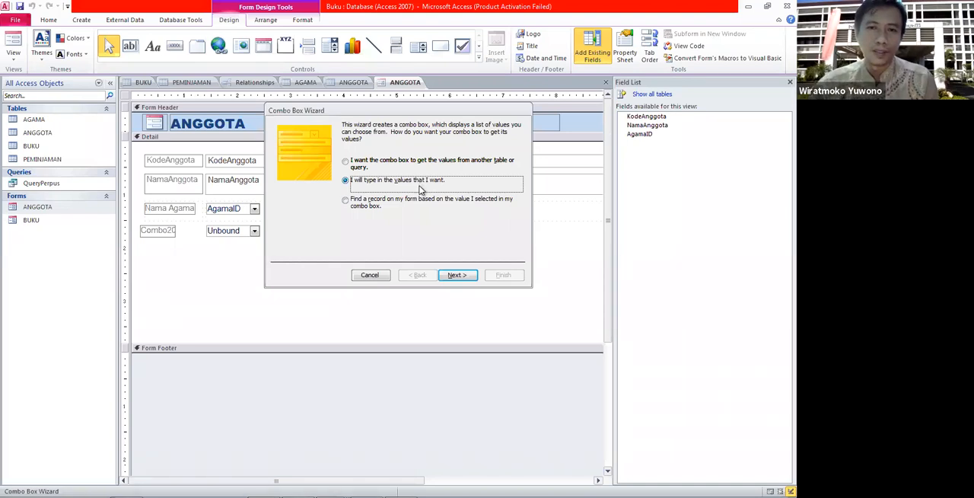
left_click(457, 274)
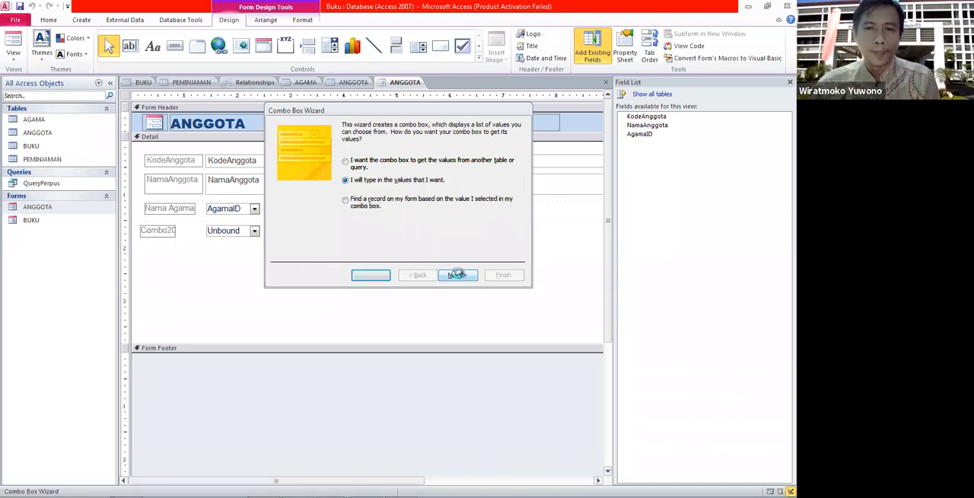
Set two columns and enter the rows L / Laki-Laki and P / Perempuan in the wizard's value list.
left_click(316, 190)
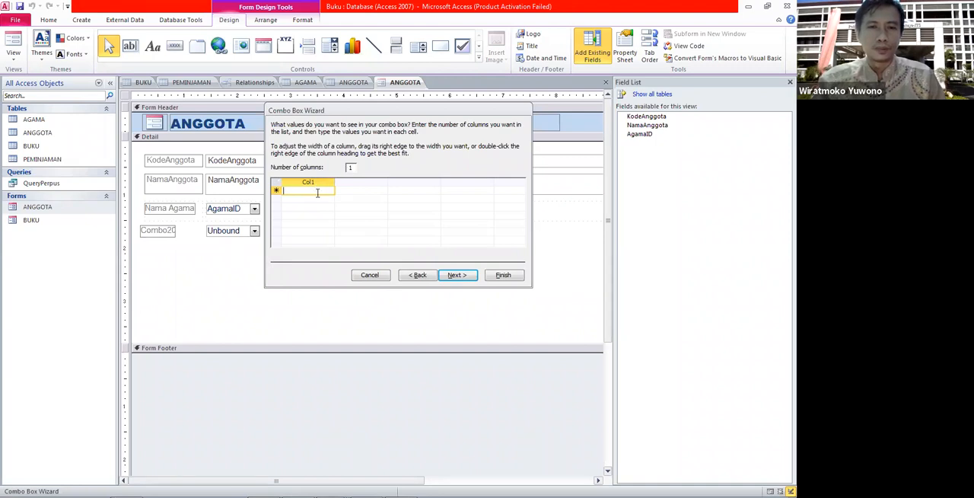
type("L")
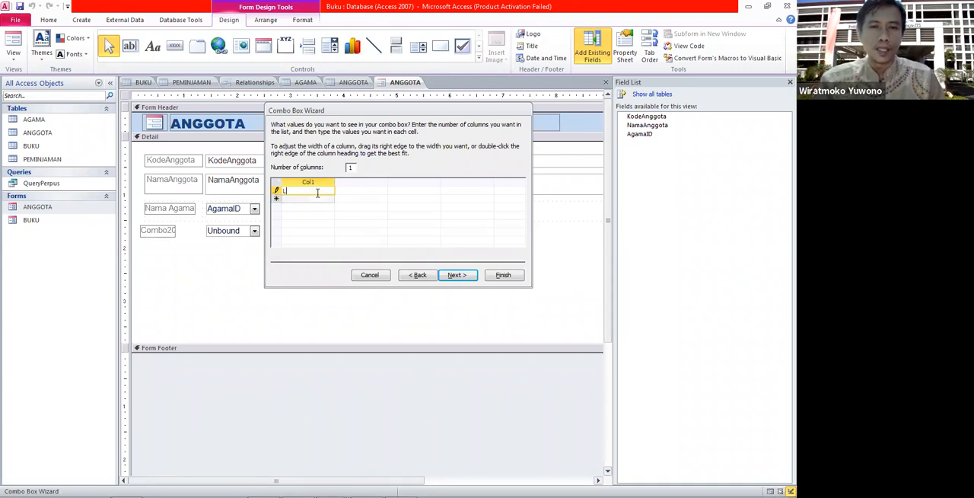
double_click(352, 168)
type("2")
left_click(351, 191)
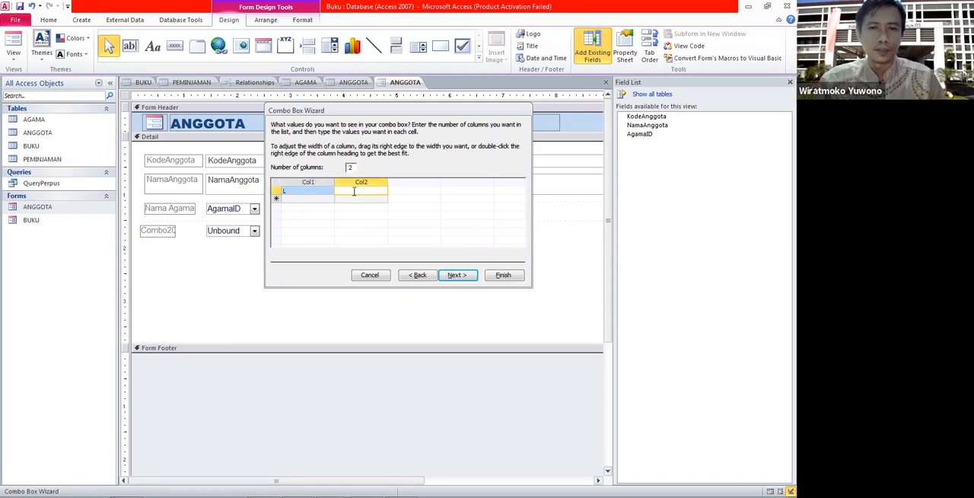
type("Laki-Laki")
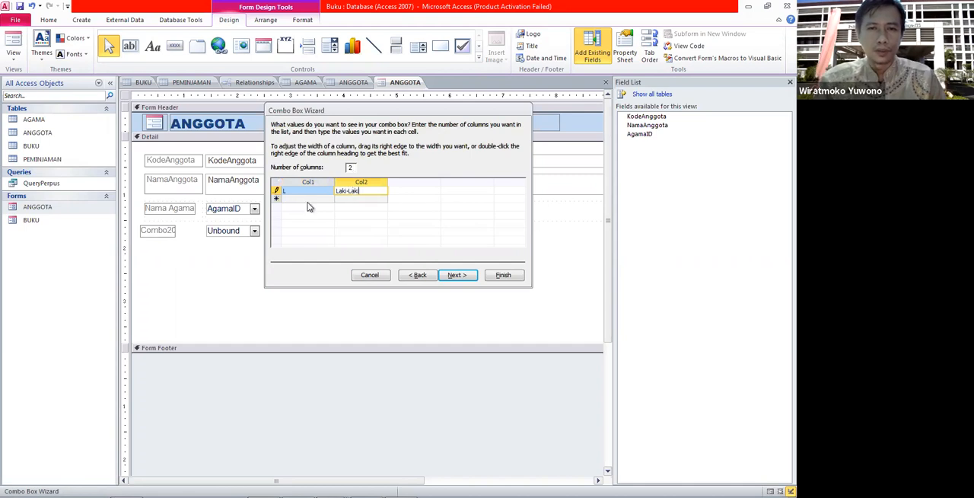
left_click(309, 201)
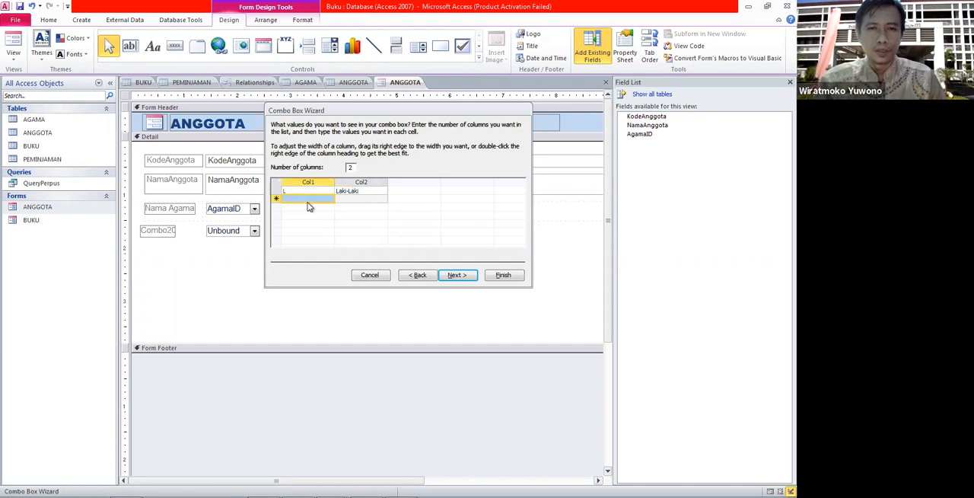
left_click(315, 199)
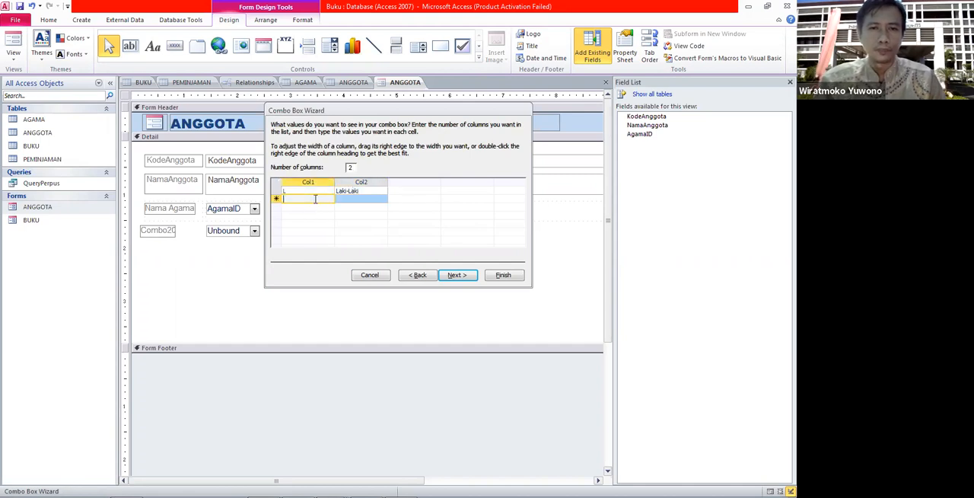
type("P")
left_click(354, 201)
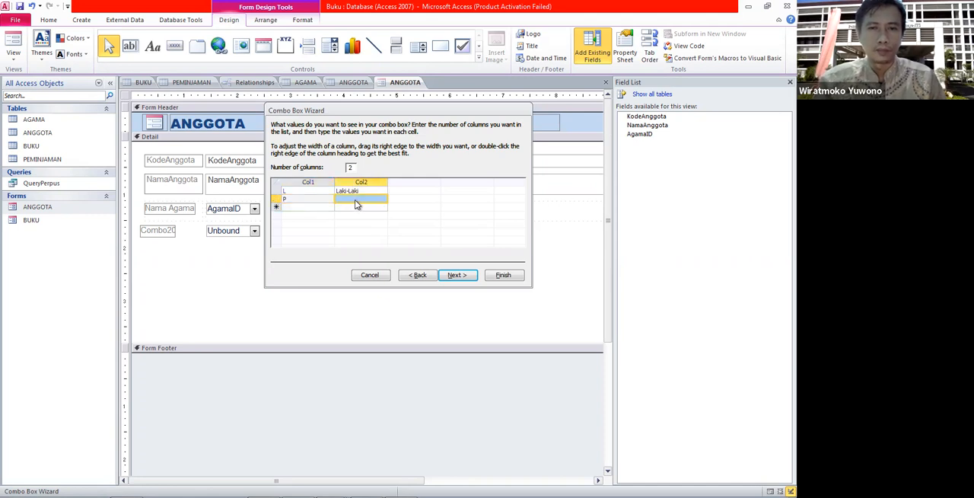
left_click(368, 198)
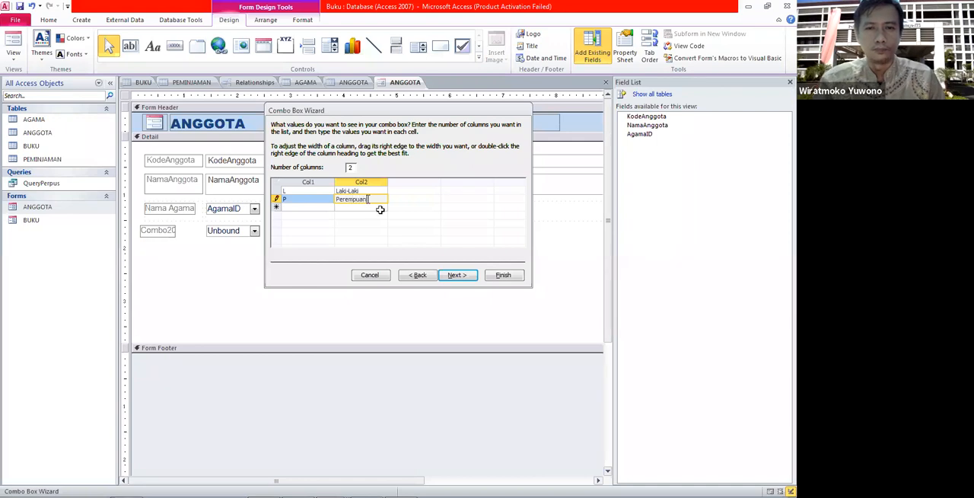
Advance the wizard, try choosing a field to store the value in, then cancel the wizard.
left_click(454, 275)
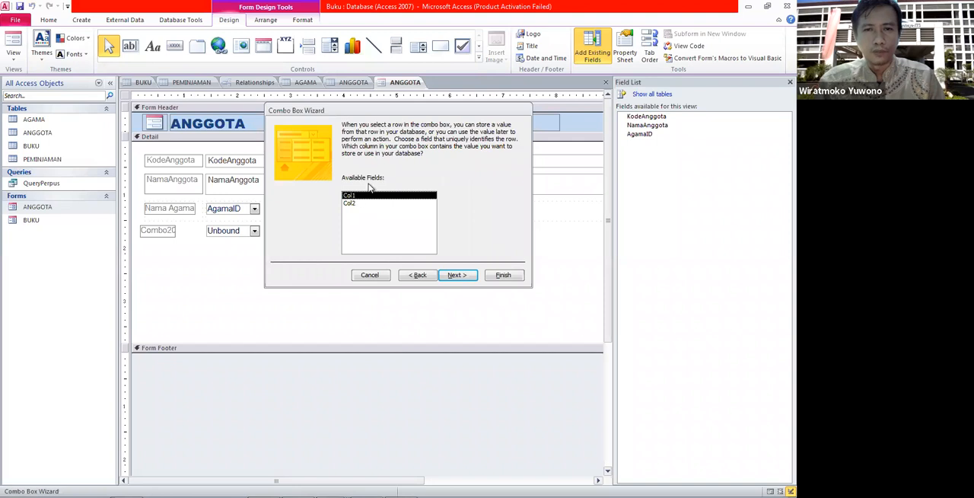
left_click(457, 275)
left_click(386, 175)
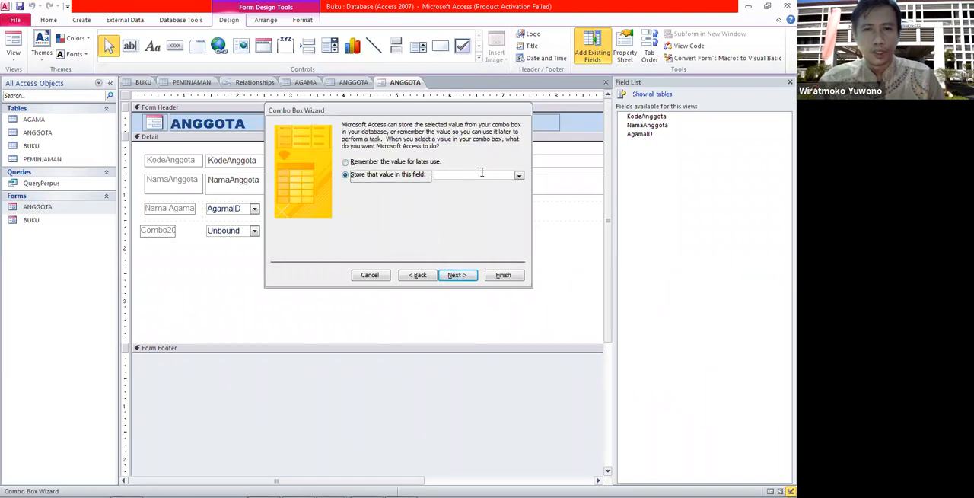
left_click(518, 175)
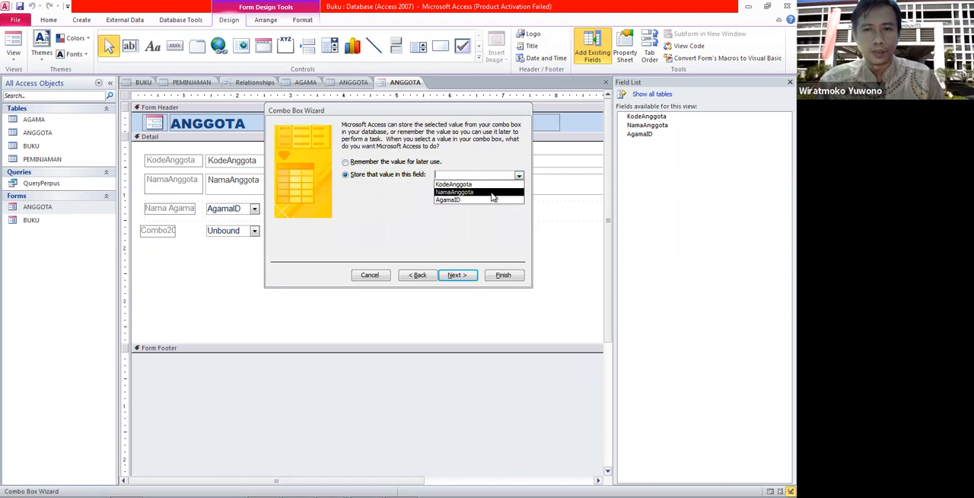
left_click(478, 235)
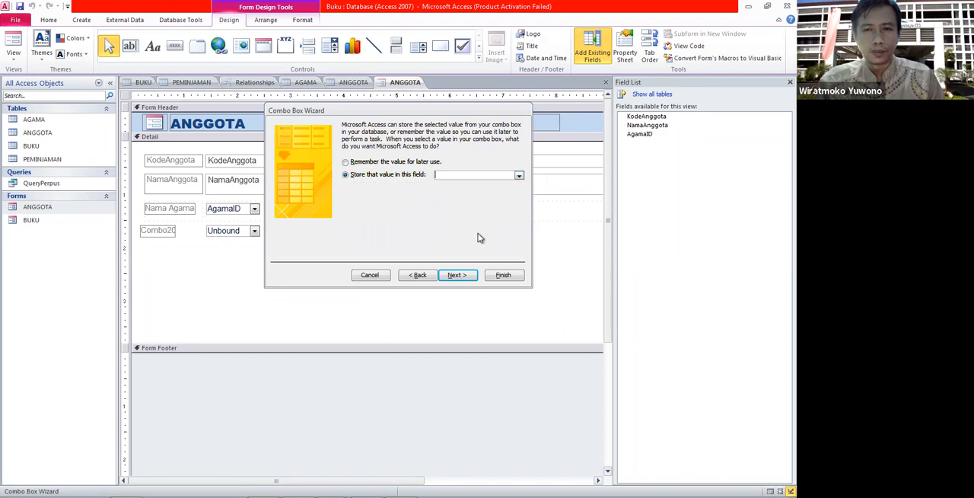
left_click(371, 275)
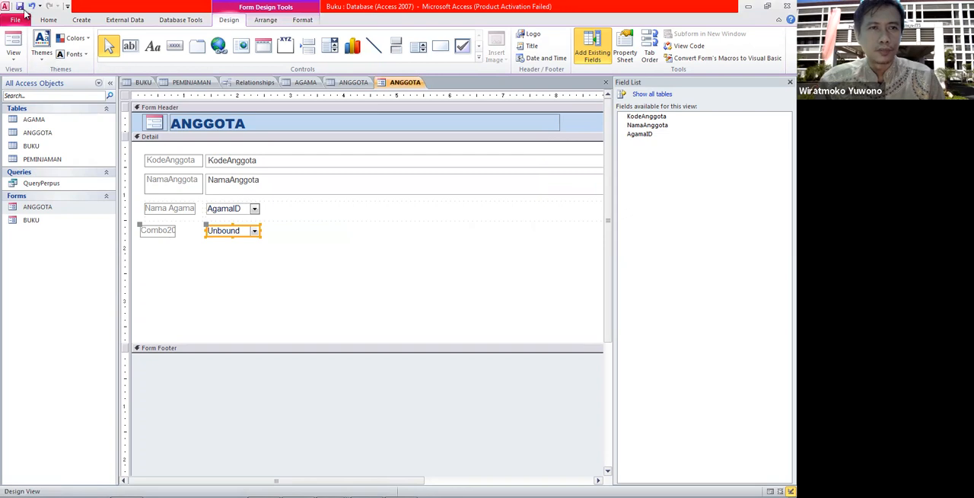
Close the ANGGOTA form and the ANGGOTA table design, saving the table design changes.
right_click(397, 86)
left_click(416, 101)
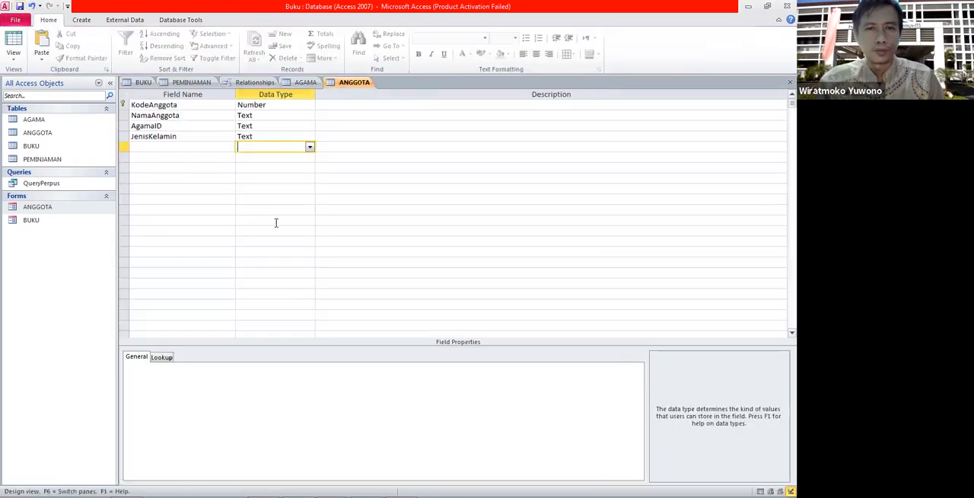
right_click(355, 84)
left_click(374, 99)
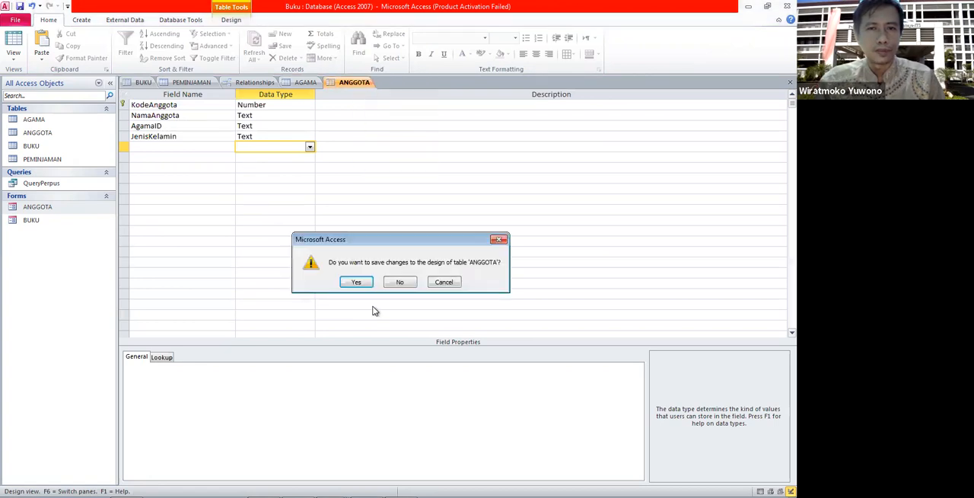
left_click(356, 281)
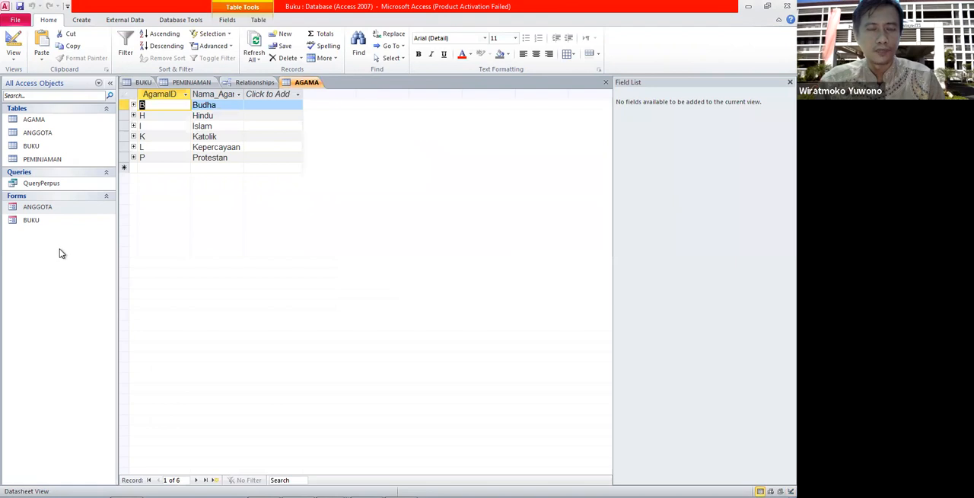
Reopen the ANGGOTA form in Design view and delete the unbound combo box below Nama Agama.
right_click(40, 208)
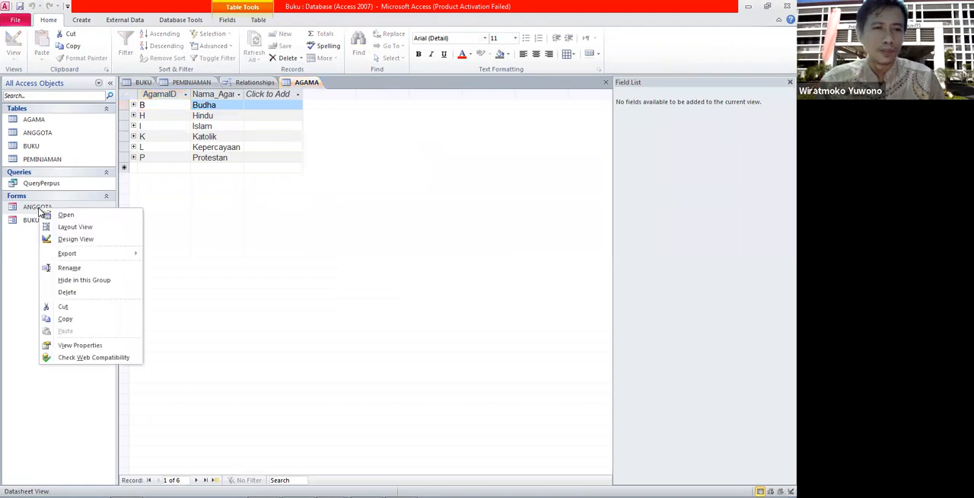
left_click(72, 239)
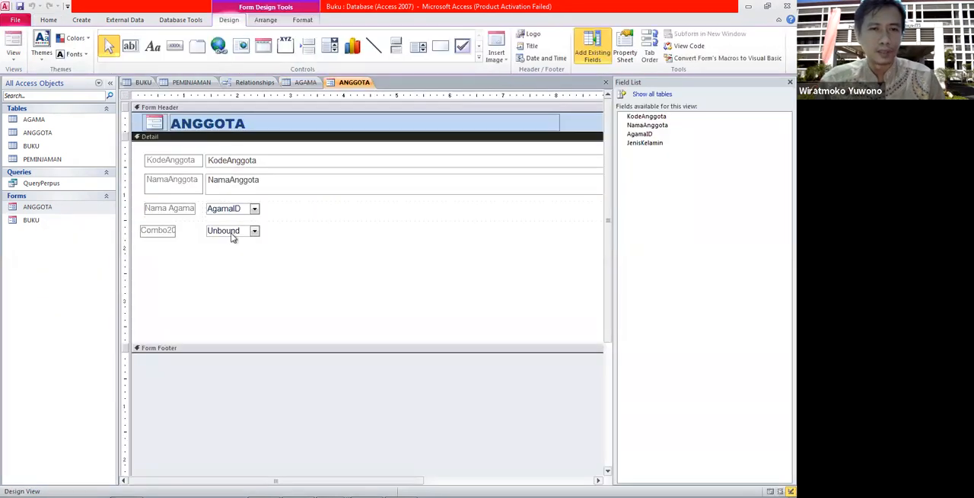
left_click(249, 229)
left_click(249, 229)
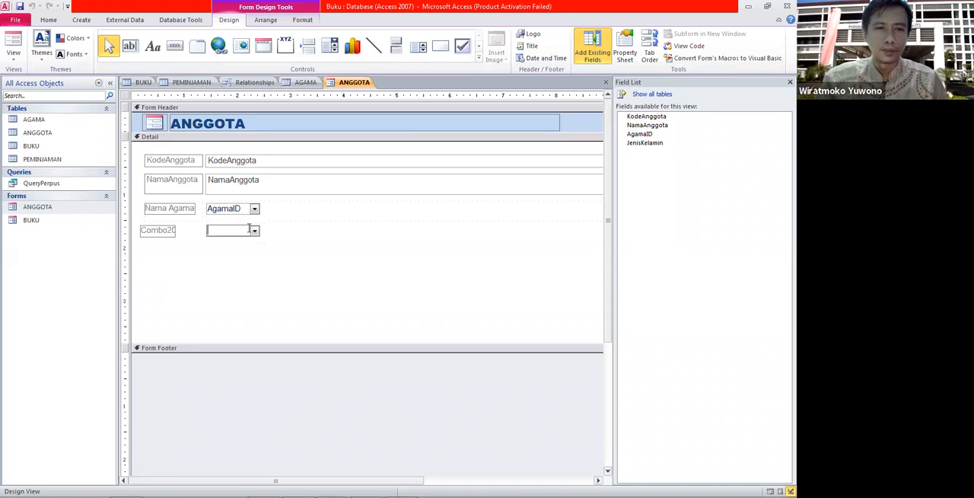
left_click(266, 257)
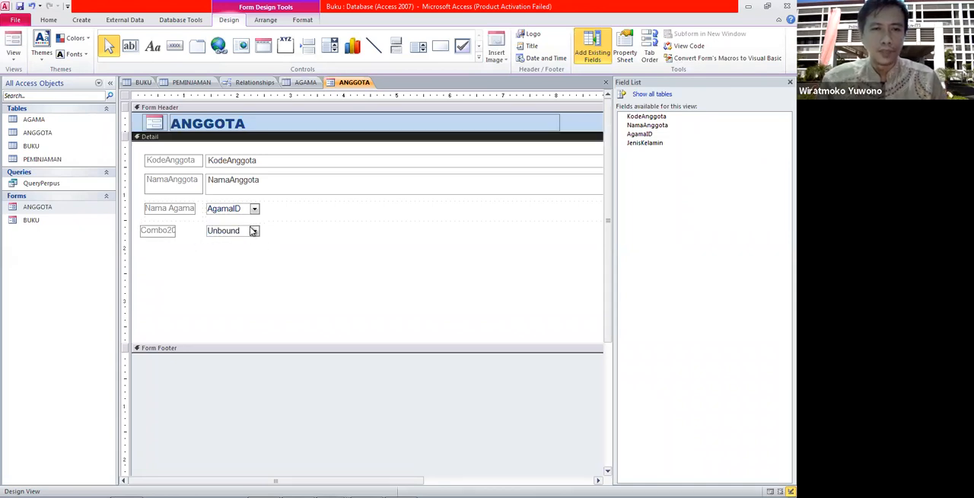
left_click(250, 229)
key("Delete")
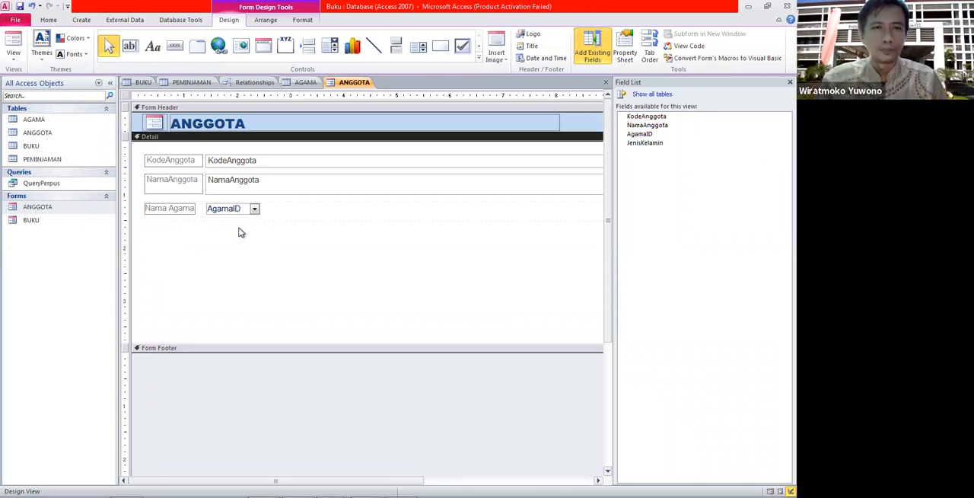
Place a new combo box below Nama Agama, choosing to type in the values with two columns.
left_click(329, 46)
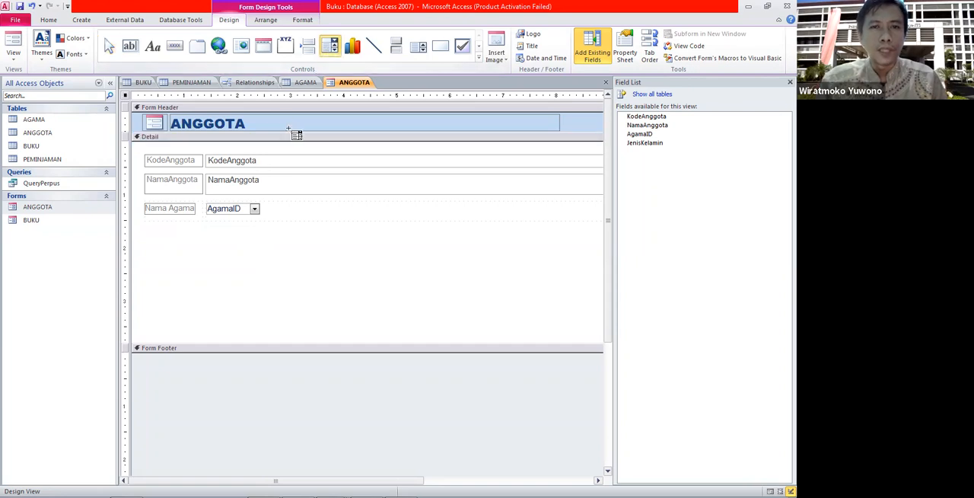
left_click(205, 226)
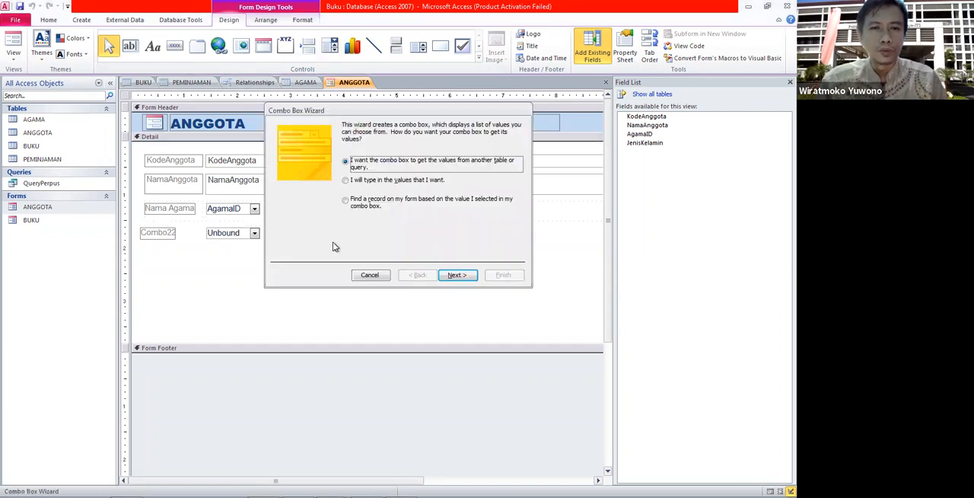
left_click(347, 180)
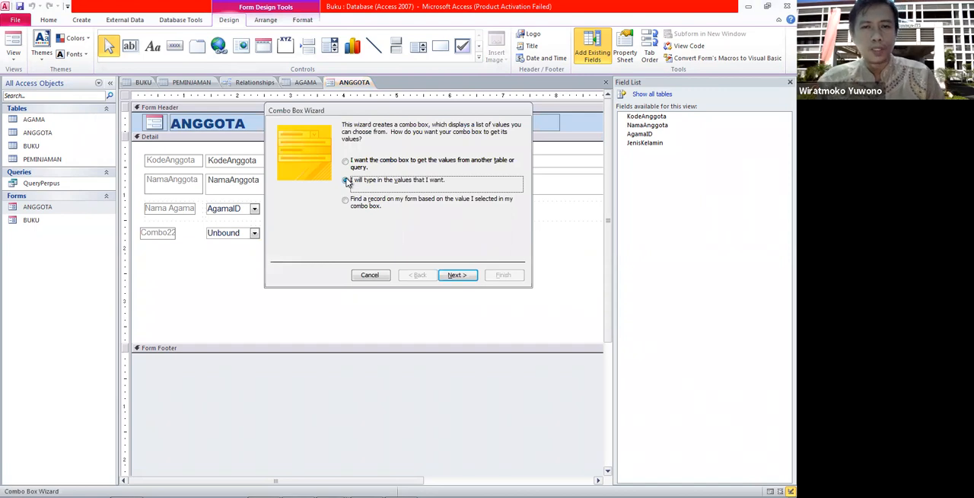
left_click(456, 275)
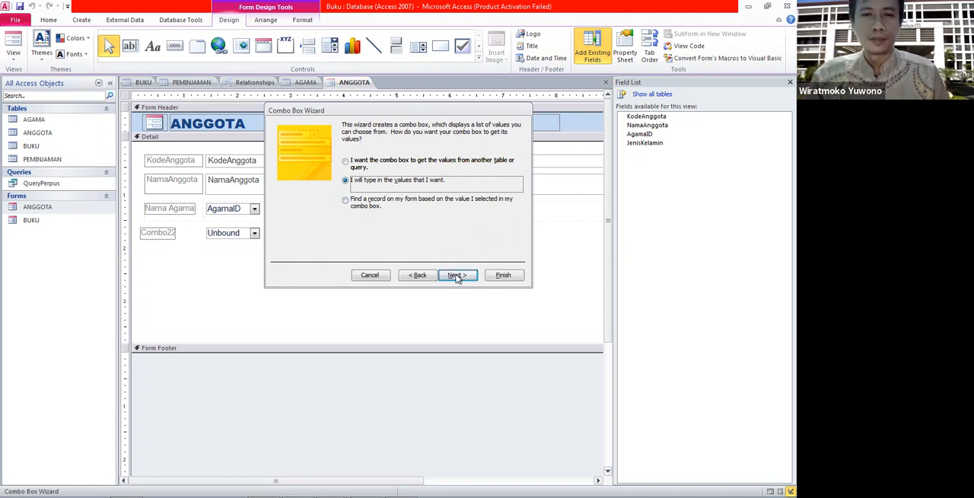
type("2")
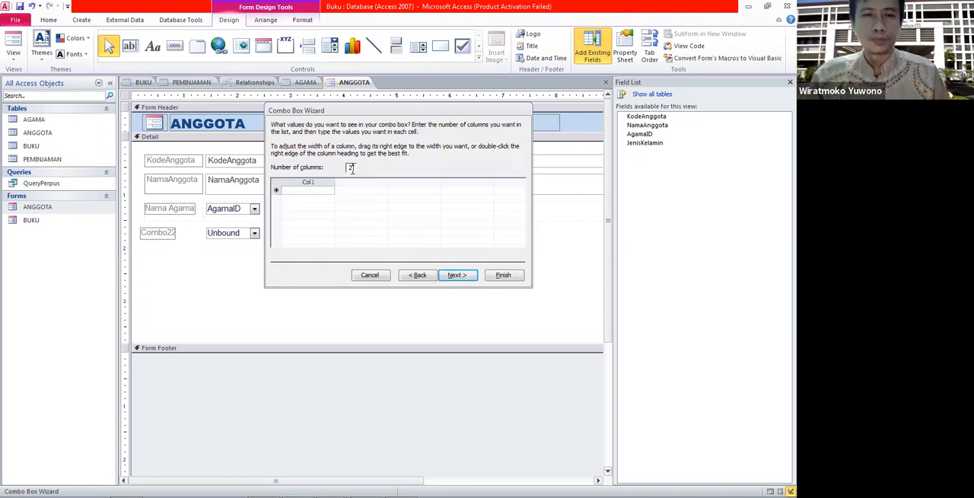
key("Tab")
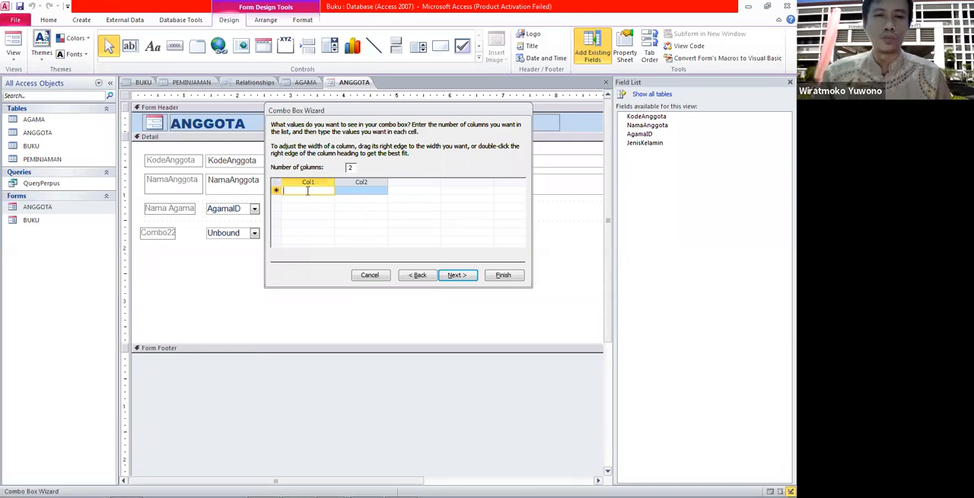
Enter the value rows L / Laki-Laki and P / Perempuan in the wizard's list.
key("Caps_Lock")
type("L")
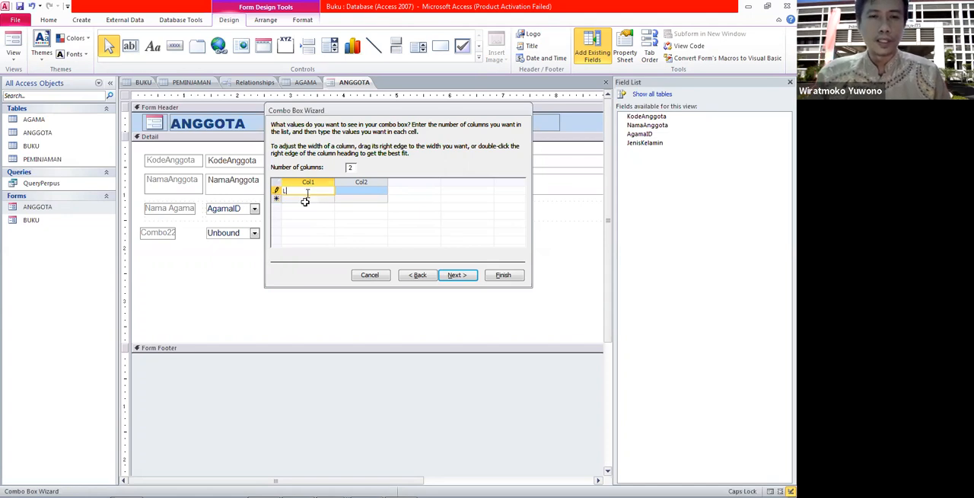
key("Down")
left_click(309, 199)
type("P")
key("Caps_Lock")
left_click(347, 191)
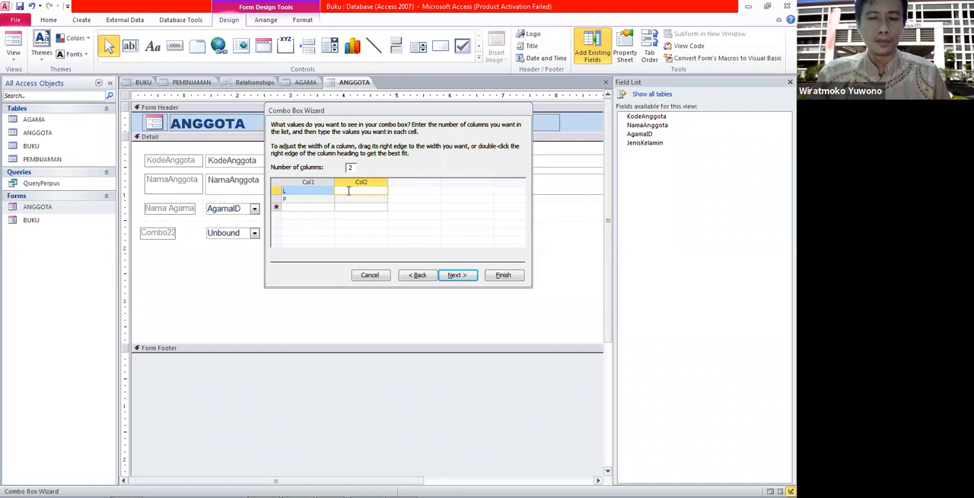
type("Laki-Laki")
left_click(355, 199)
type("Per")
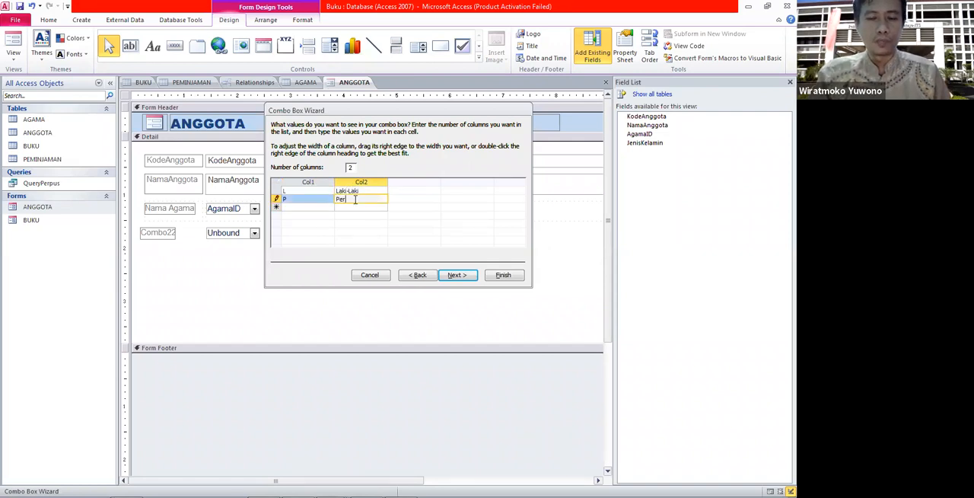
type("empuan")
Keep Col1 as the stored column and store the selected value in the JenisKelamin field.
left_click(458, 275)
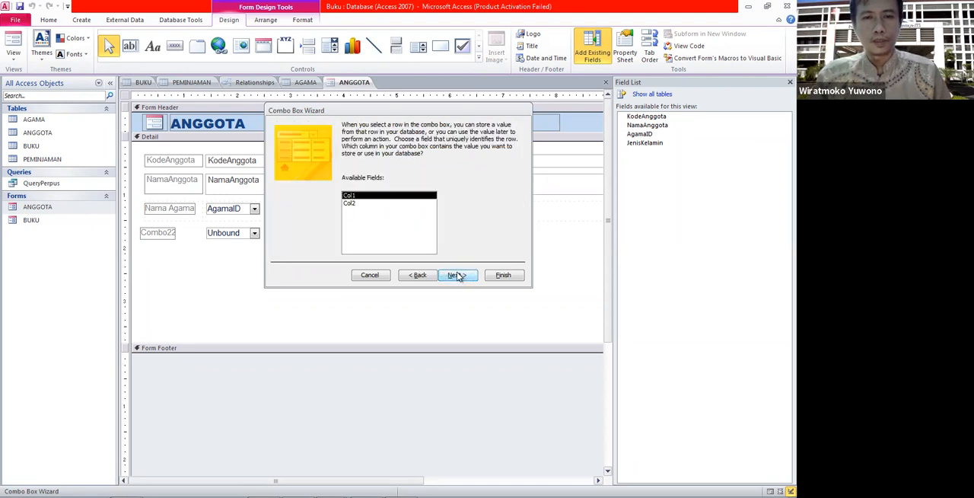
left_click(457, 274)
left_click(419, 275)
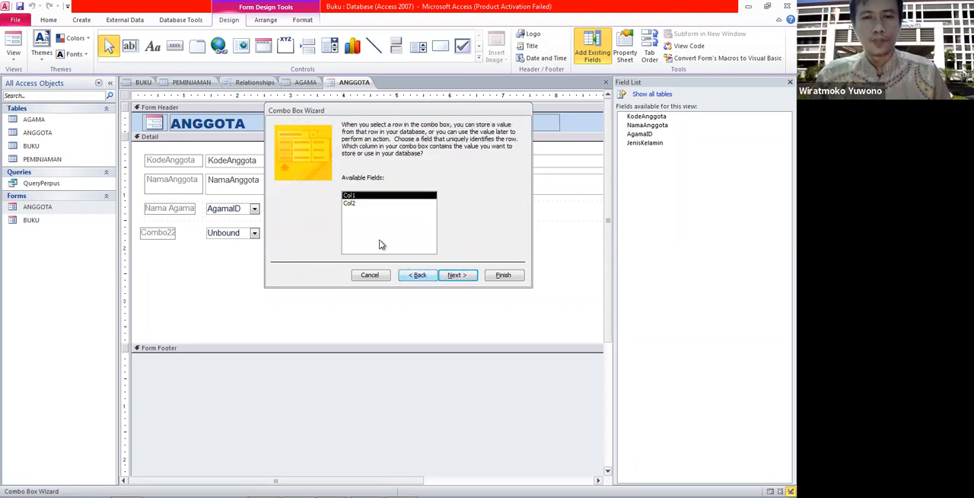
left_click(454, 275)
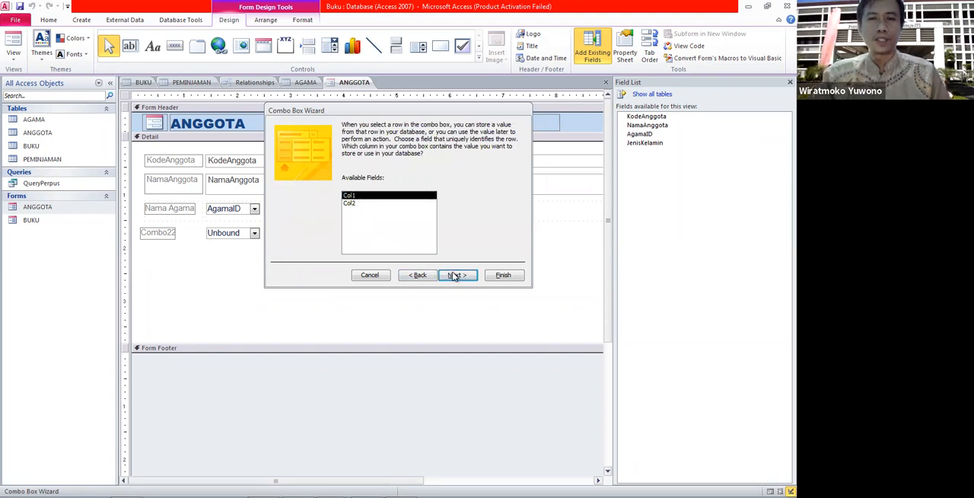
left_click(384, 174)
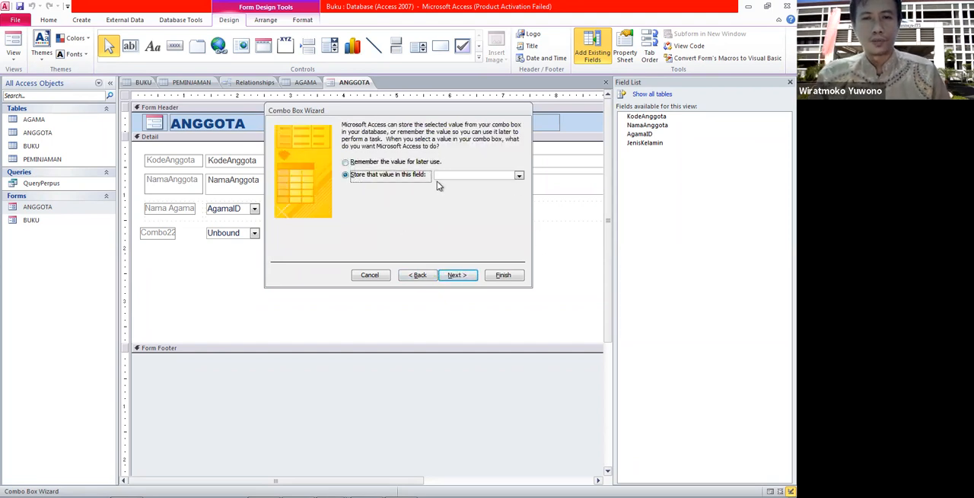
left_click(520, 175)
left_click(484, 209)
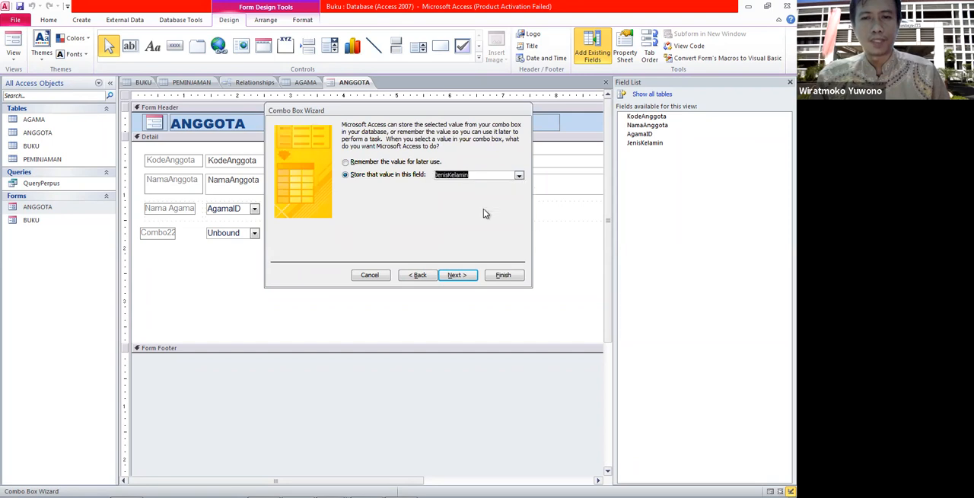
left_click(456, 276)
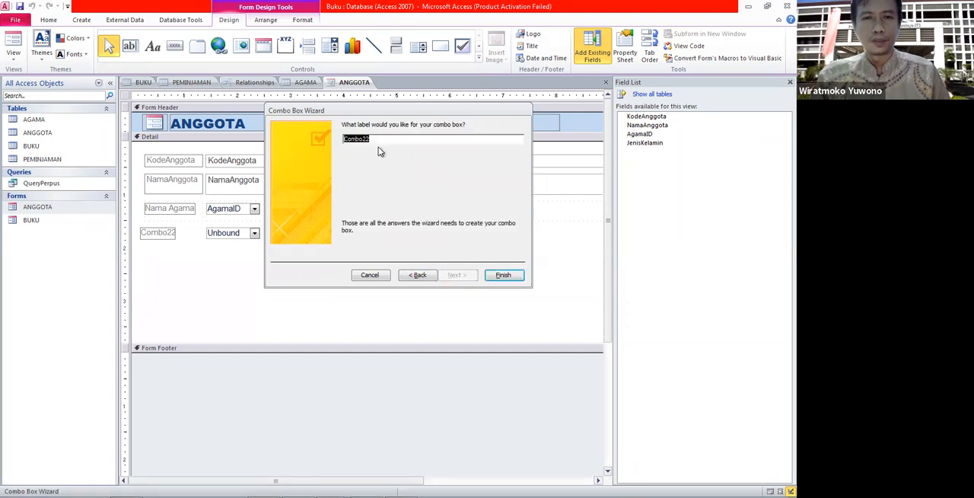
Label the combo box Jenis Kelamin and finish the wizard.
type("Jenis K")
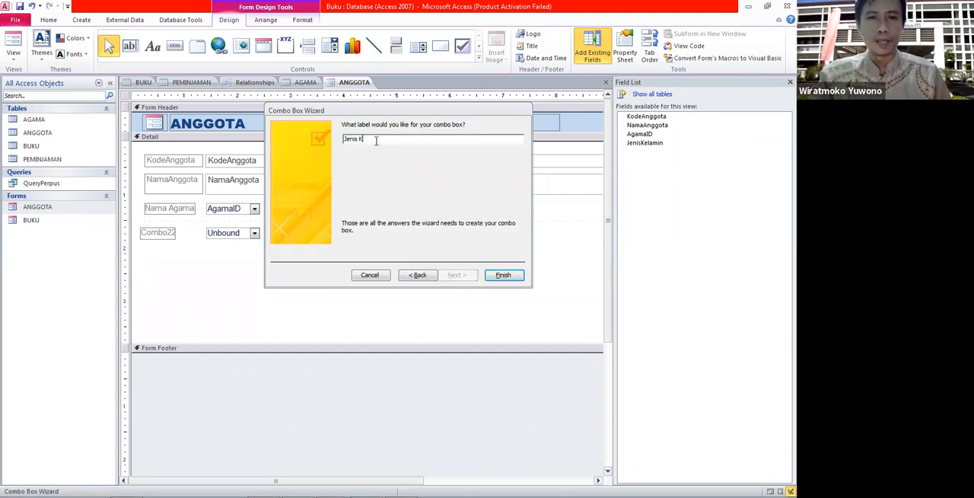
type("elamin")
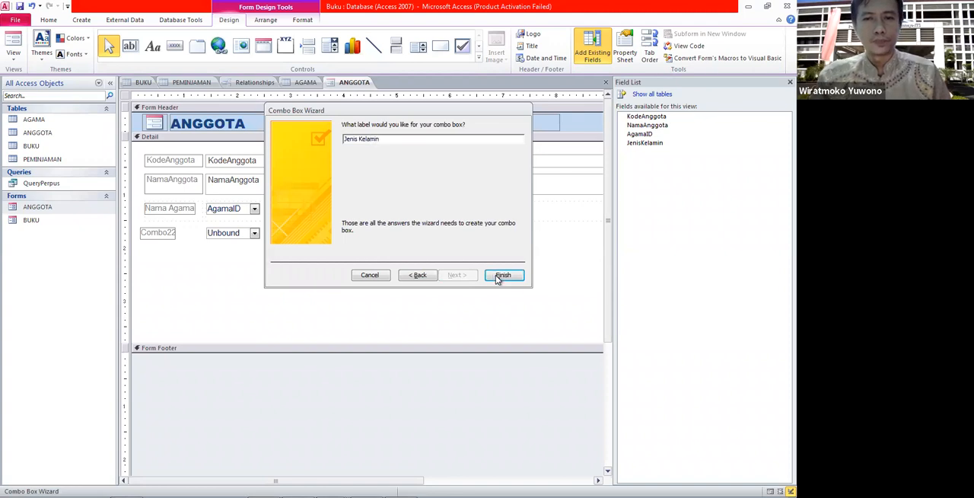
left_click(499, 275)
left_click(345, 276)
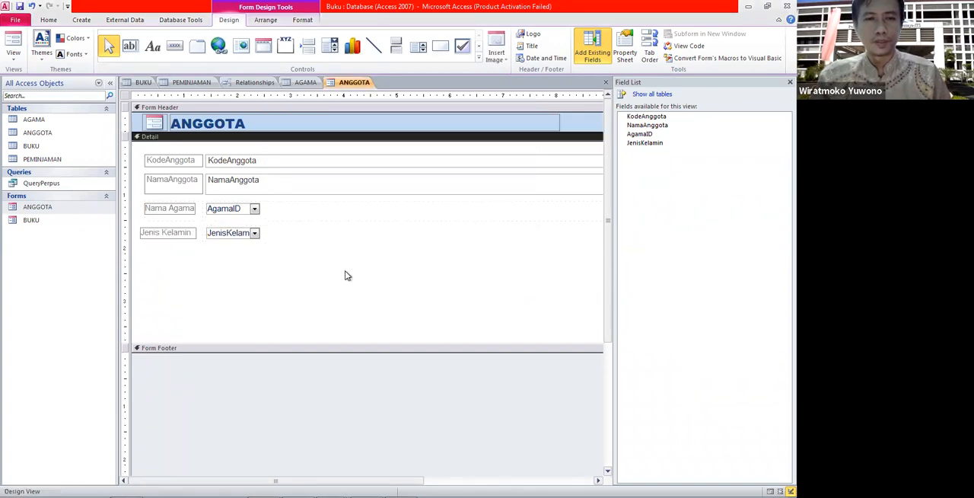
Select the Jenis Kelamin label and nudge its left edge into alignment.
left_click(163, 232)
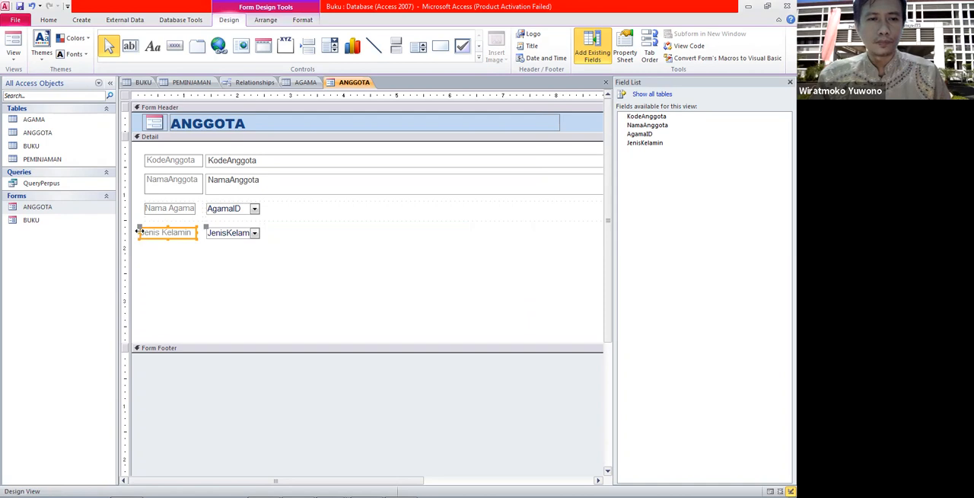
left_click(142, 233)
left_click(142, 232)
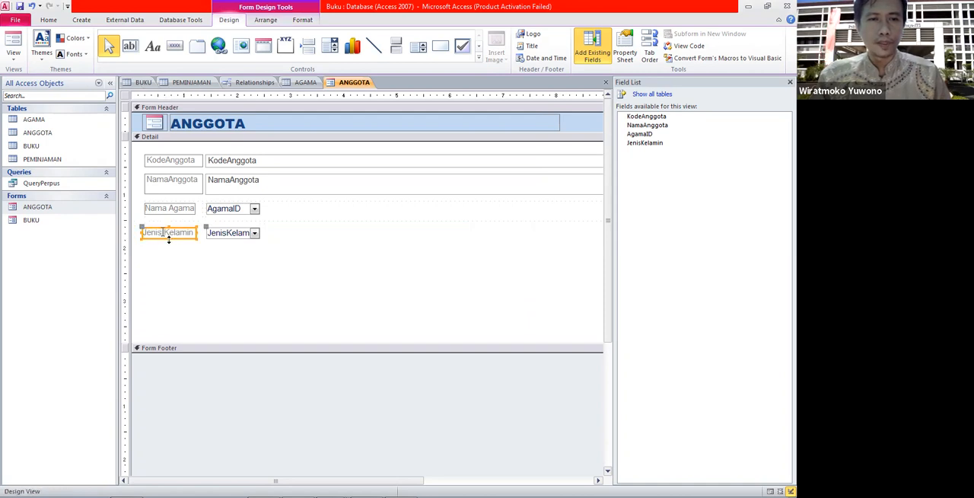
left_click(201, 268)
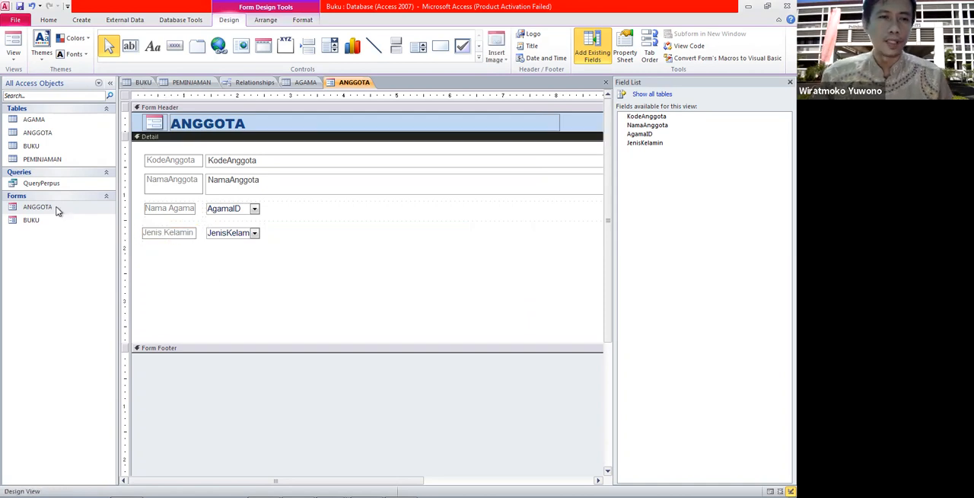
Open the ANGGOTA form and set Jenis Kelamin to L for the first record.
double_click(57, 210)
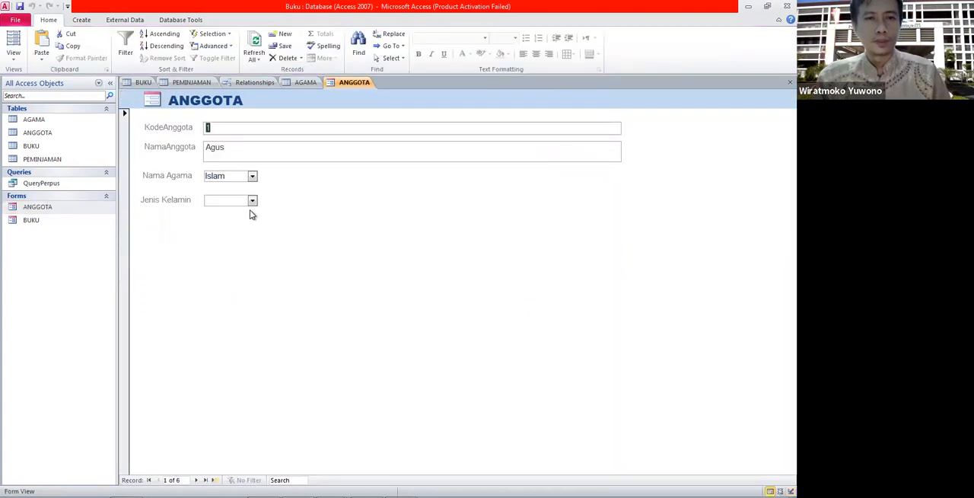
left_click(252, 201)
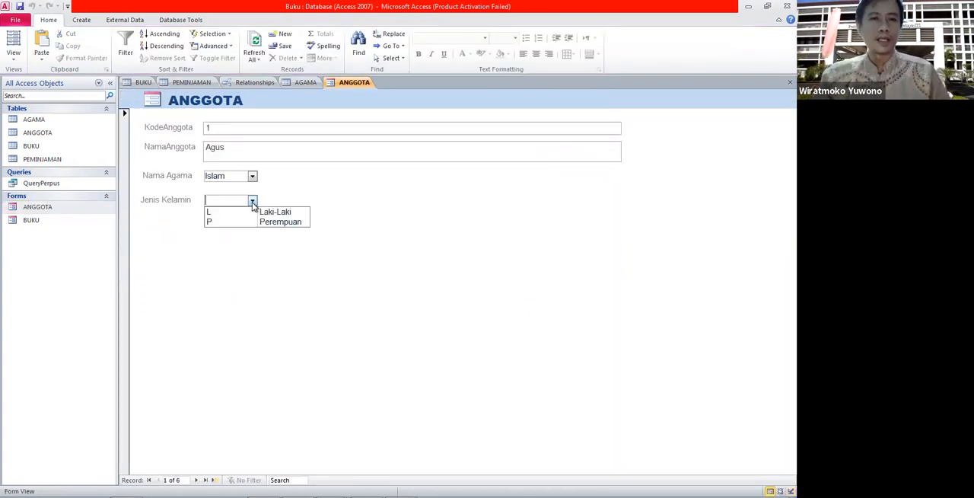
left_click(352, 236)
left_click(253, 202)
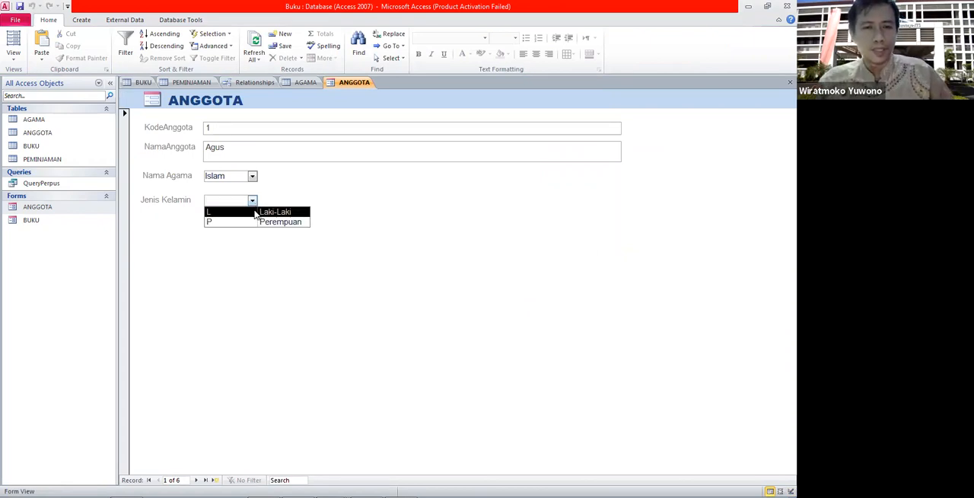
left_click(254, 211)
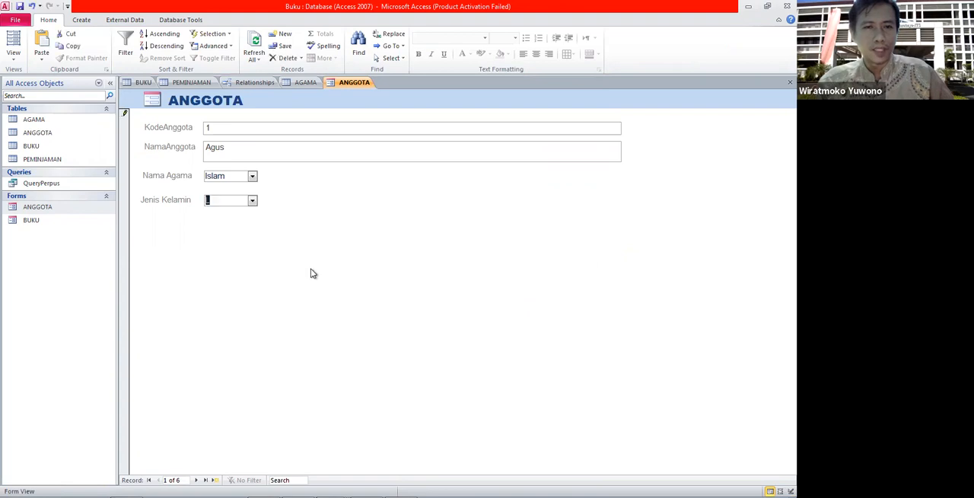
key("Tab")
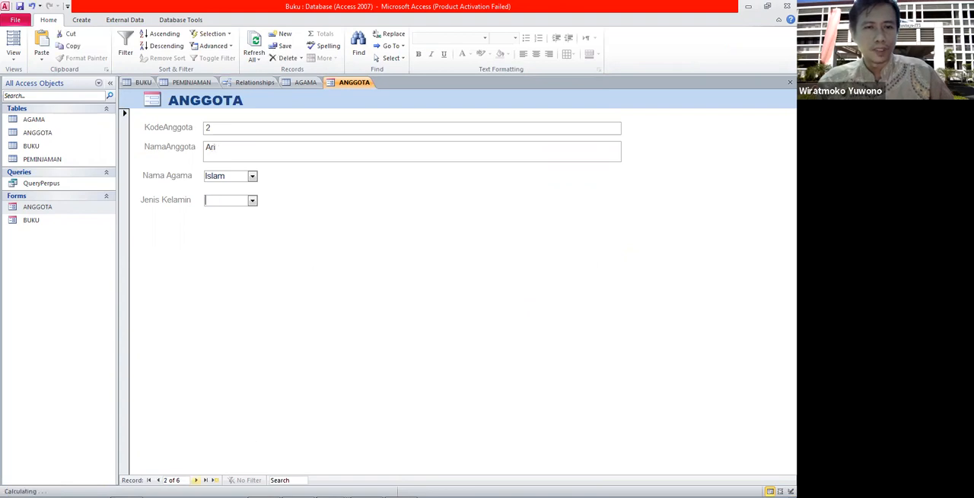
Set Jenis Kelamin to L for the second record and P for the third record.
left_click(252, 199)
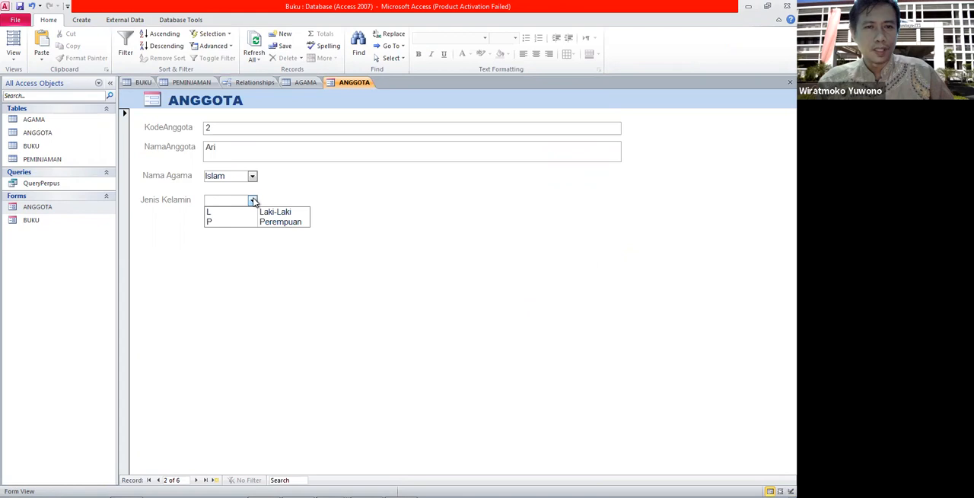
left_click(229, 210)
key("Tab")
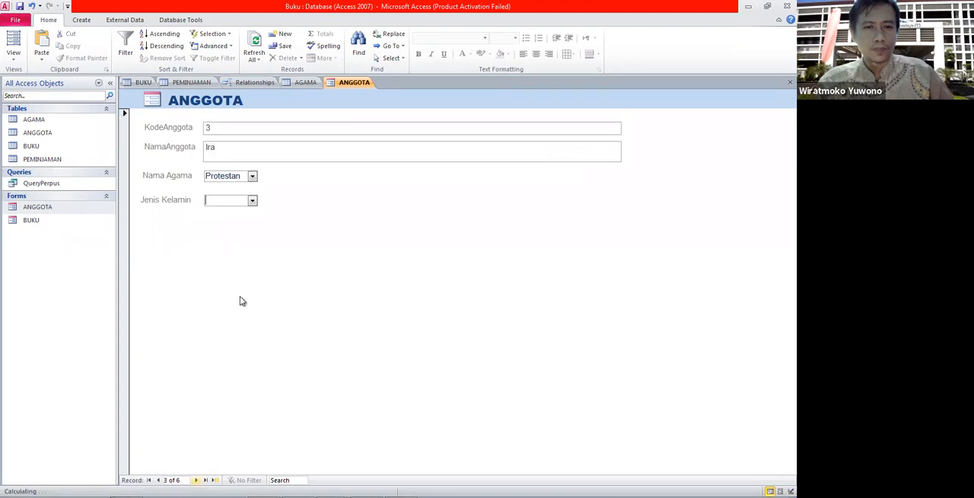
left_click(253, 200)
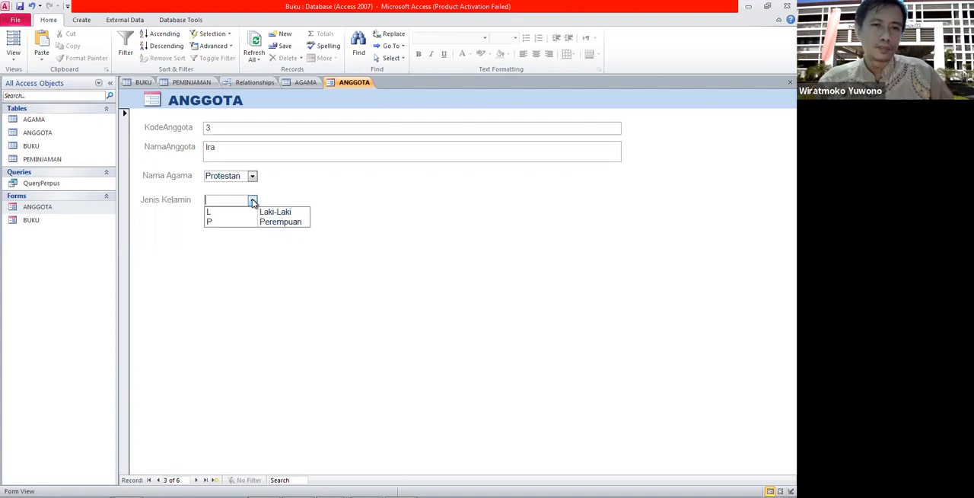
left_click(244, 221)
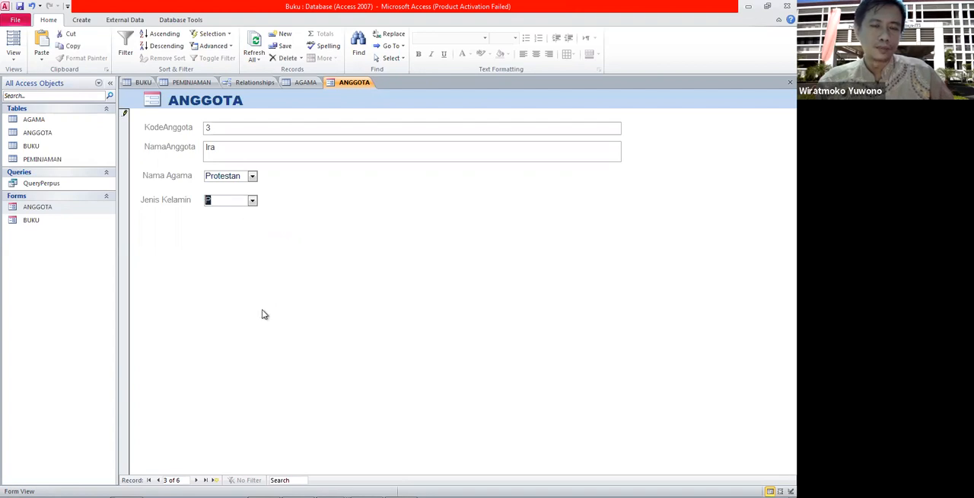
Return to the previous record and open the ANGGOTA table to check the stored JenisKelamin values.
left_click(159, 480)
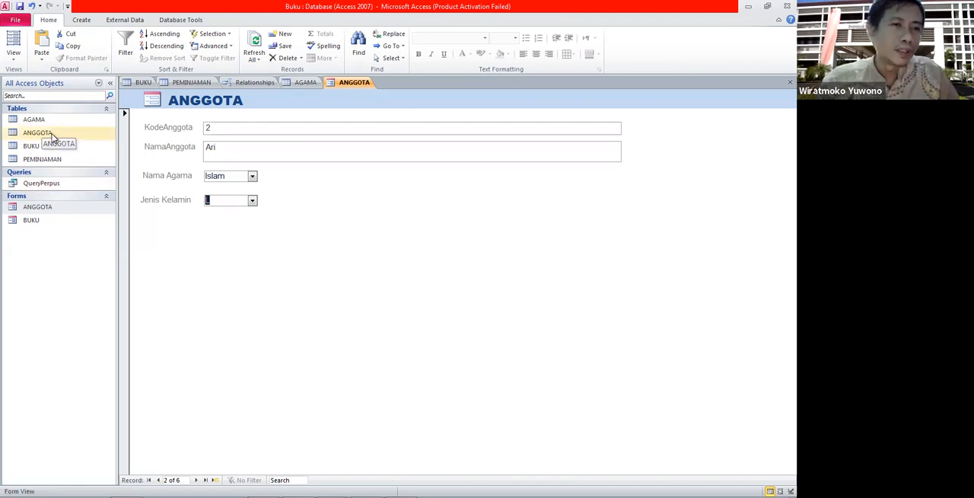
double_click(37, 132)
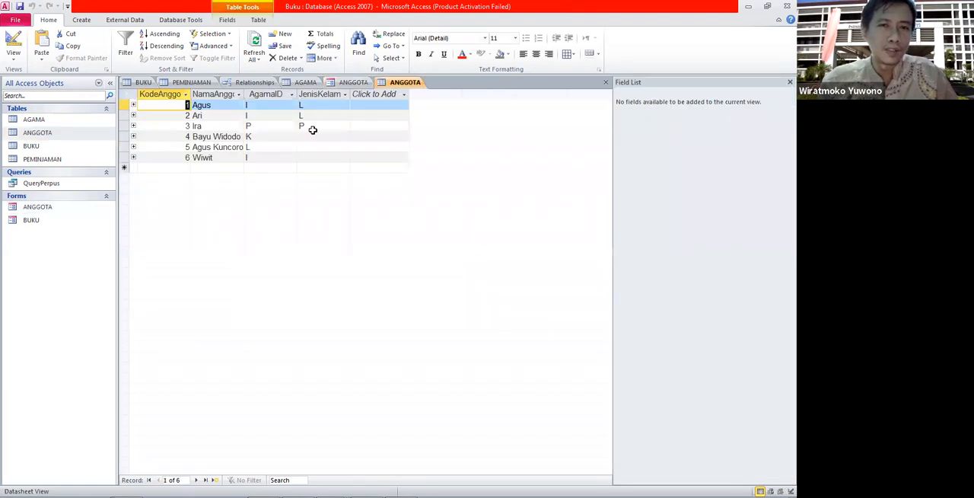
left_click(350, 83)
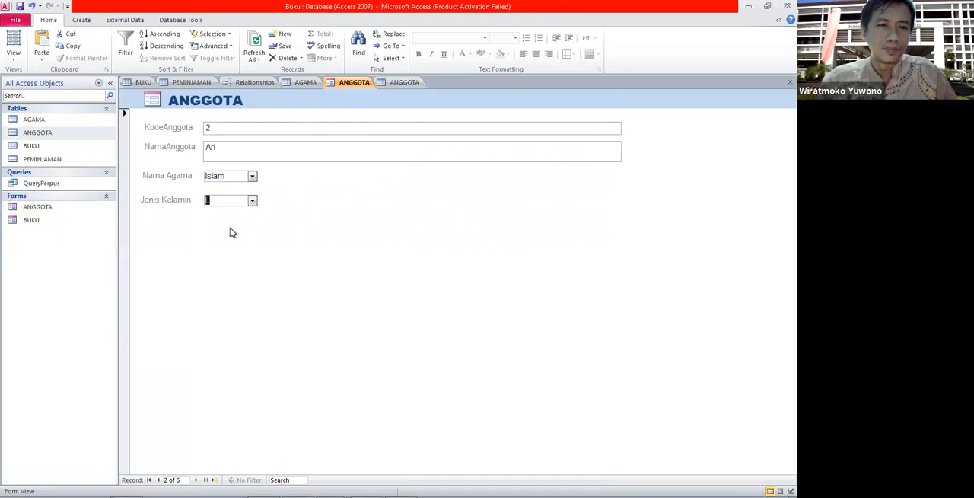
left_click(252, 201)
left_click(226, 293)
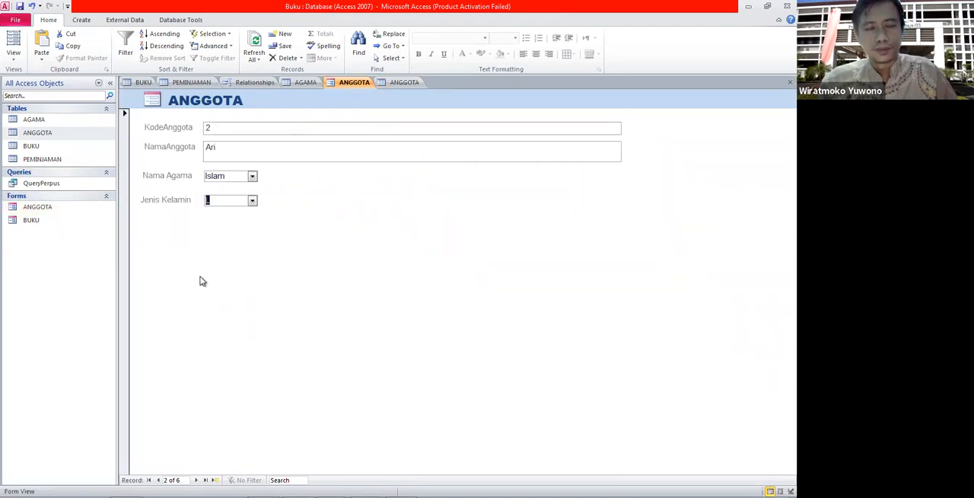
Open the ANGGOTA form in Design View.
right_click(64, 212)
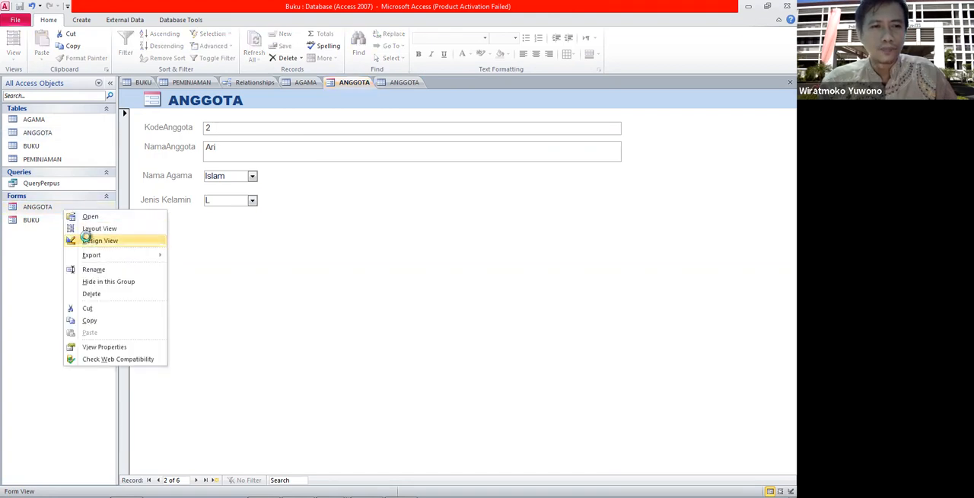
left_click(88, 240)
left_click(229, 233)
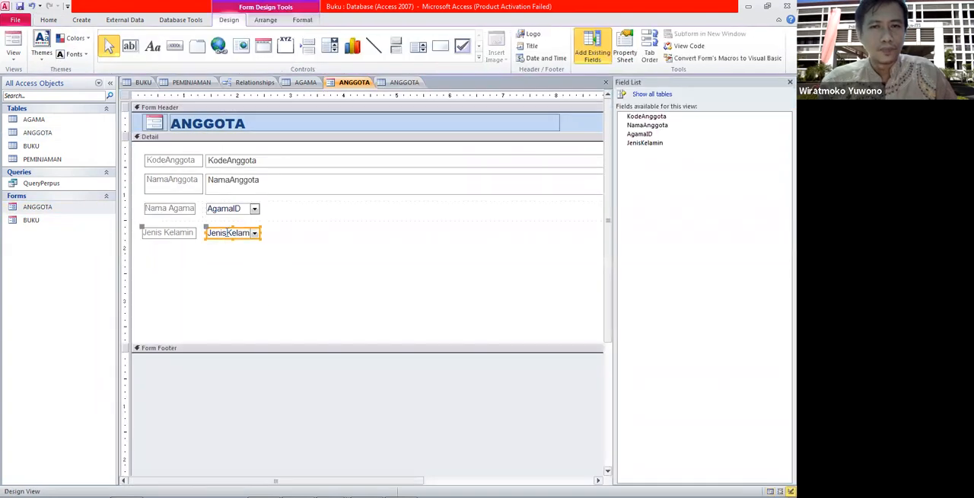
right_click(229, 233)
left_click(449, 250)
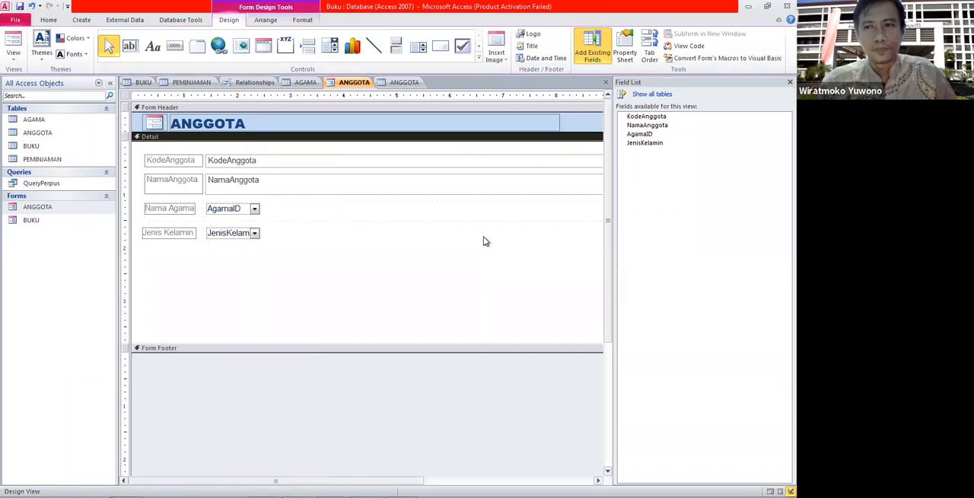
Open the Jenis Kelamin combo box's property sheet and review its Data, Event, Other and Format properties.
left_click(239, 235)
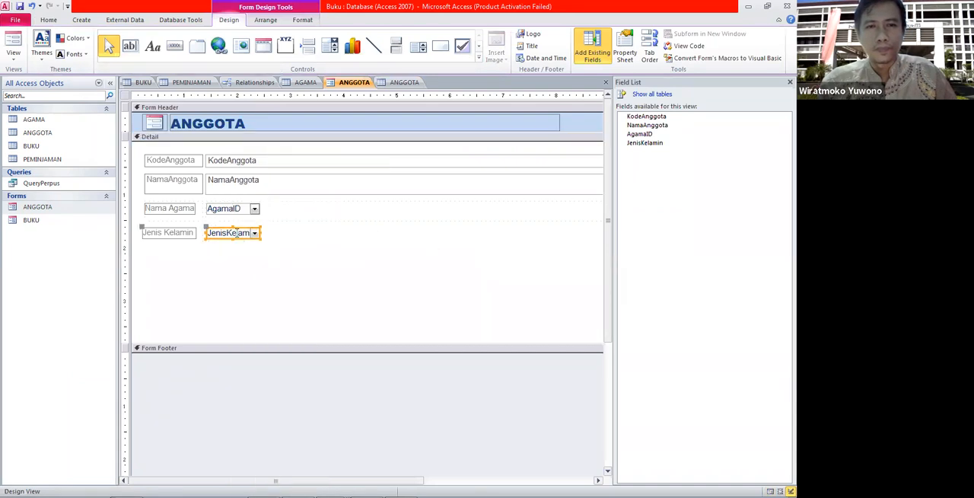
right_click(235, 233)
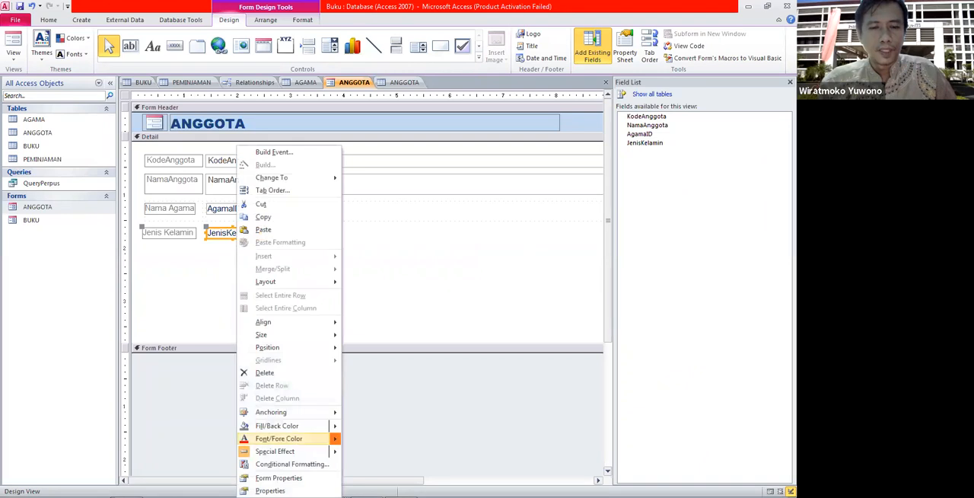
left_click(270, 490)
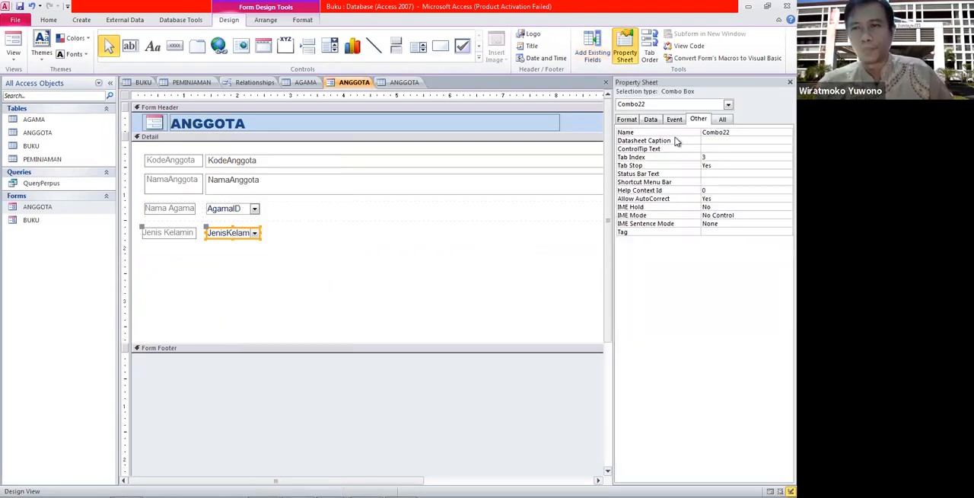
left_click(650, 120)
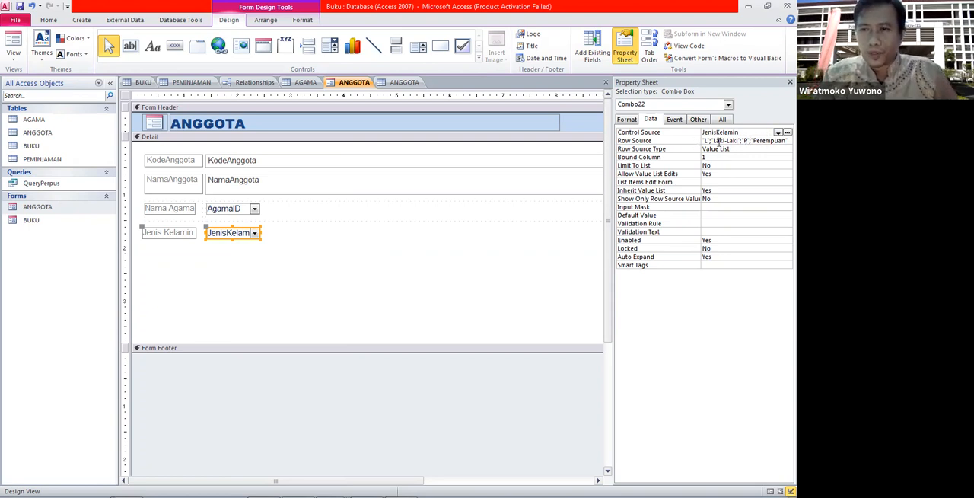
left_click(766, 142)
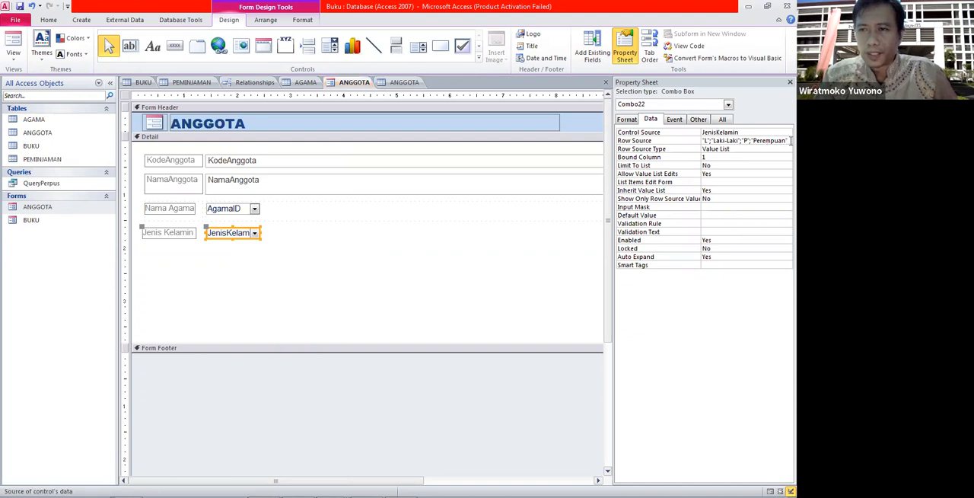
left_click(729, 150)
left_click(730, 156)
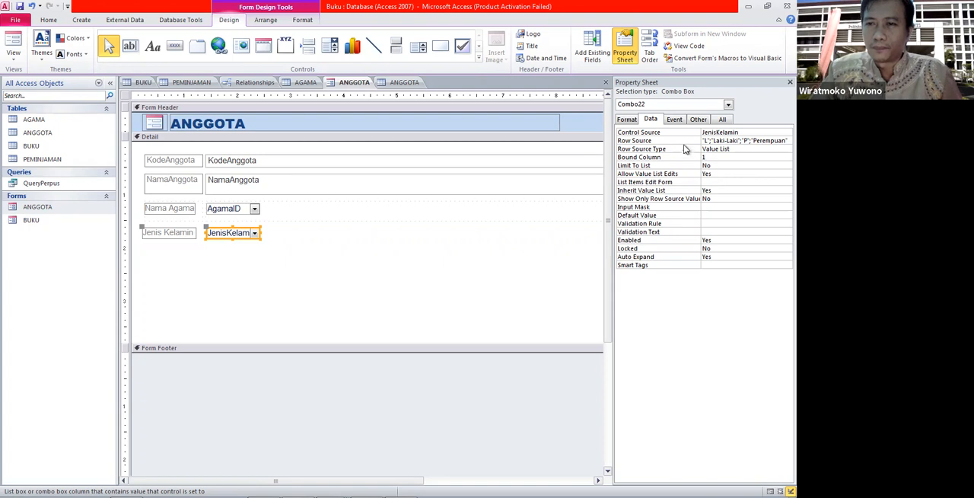
left_click(674, 121)
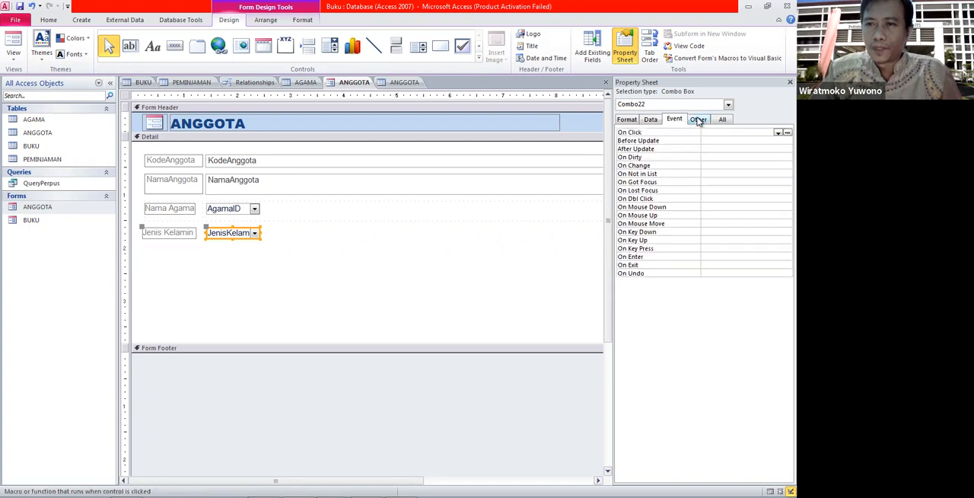
left_click(698, 120)
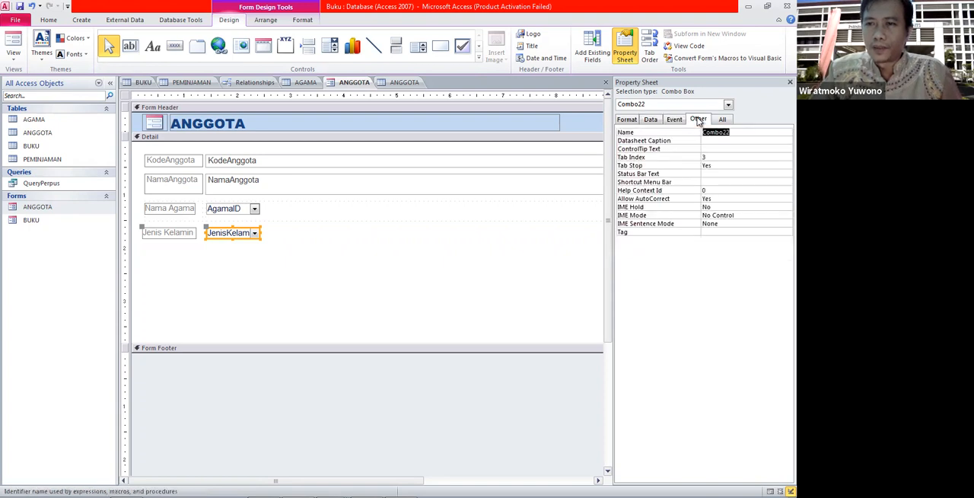
left_click(649, 120)
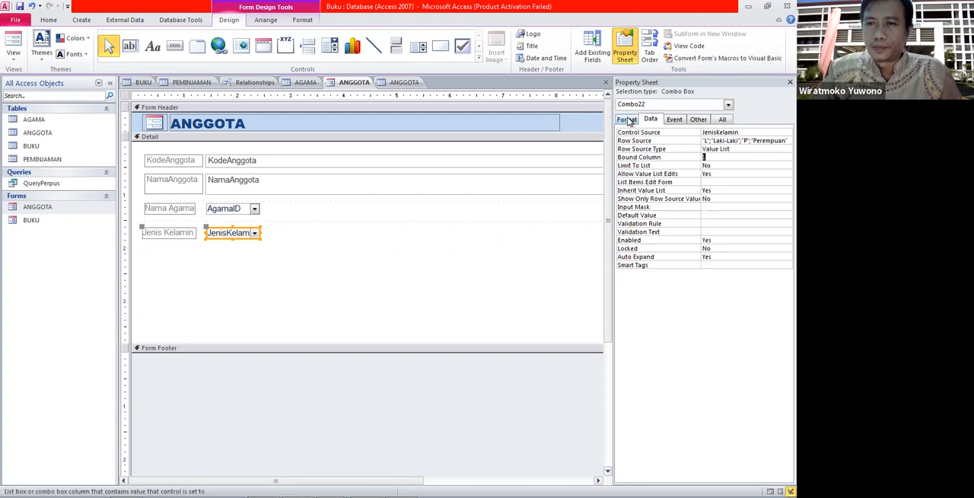
left_click(628, 120)
Draw a command button in the detail section just below the Jenis Kelamin field.
left_click(352, 203)
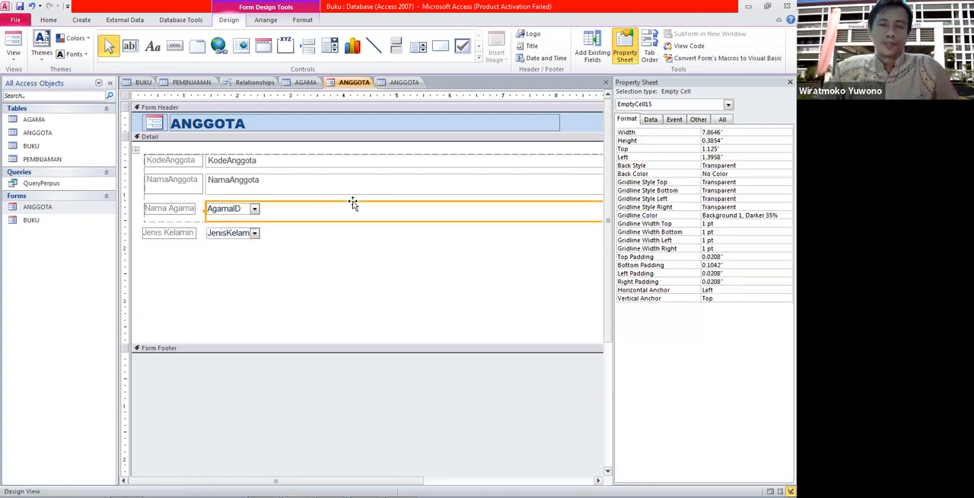
left_click(346, 242)
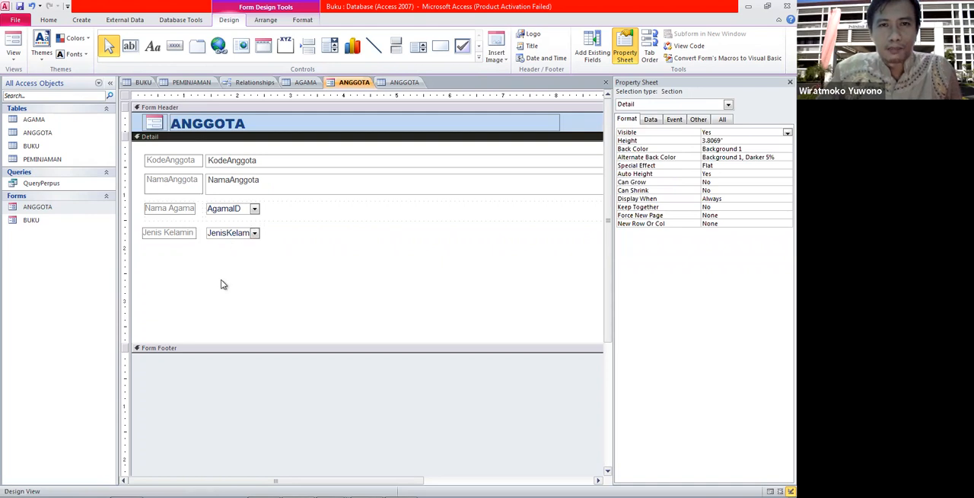
left_click(175, 48)
left_click_drag(145, 255, 197, 272)
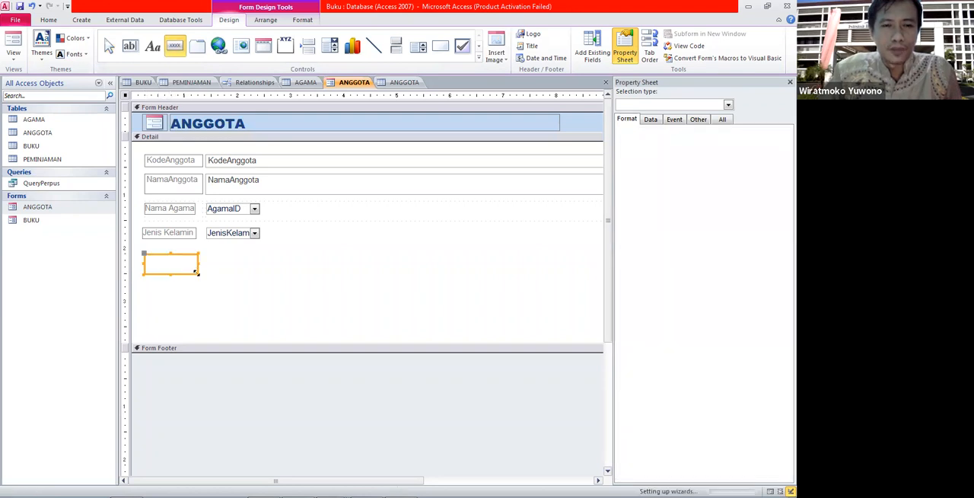
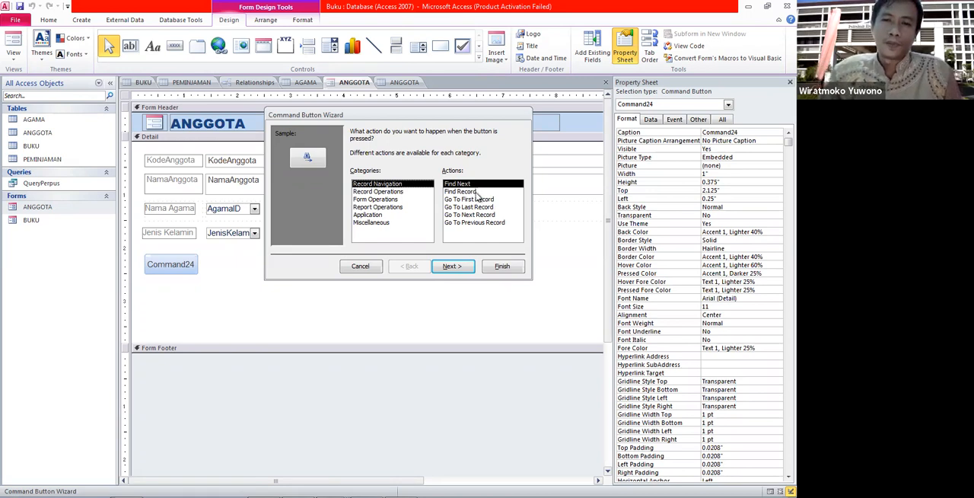
Compare the Record Navigation actions in the Command Button Wizard and choose Go To Previous Record.
left_click(472, 191)
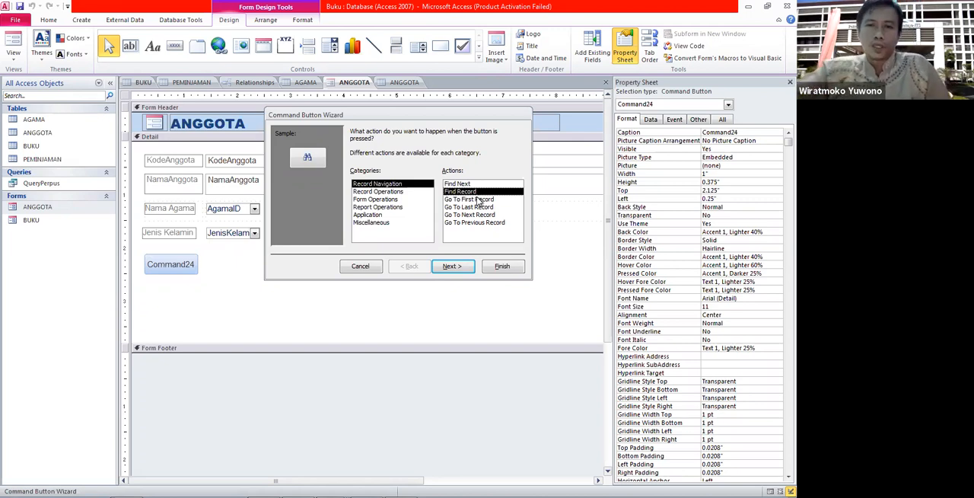
left_click(479, 200)
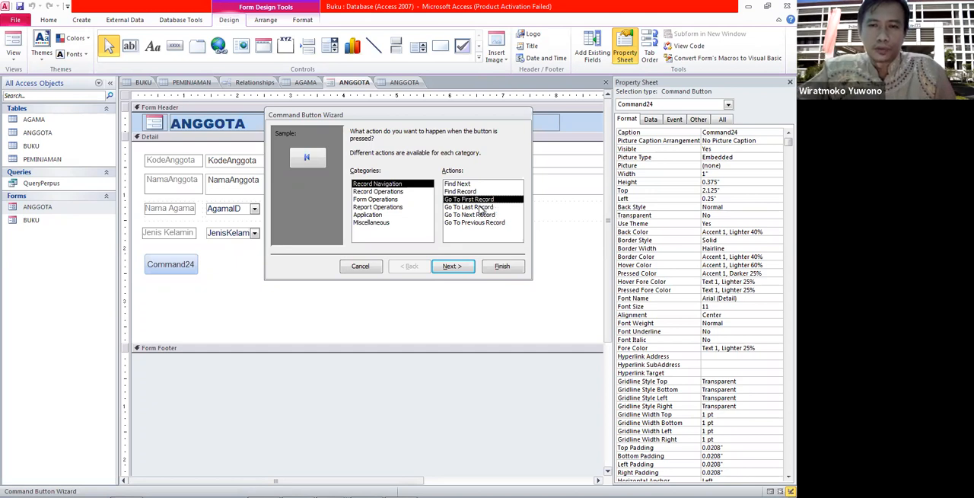
left_click(481, 207)
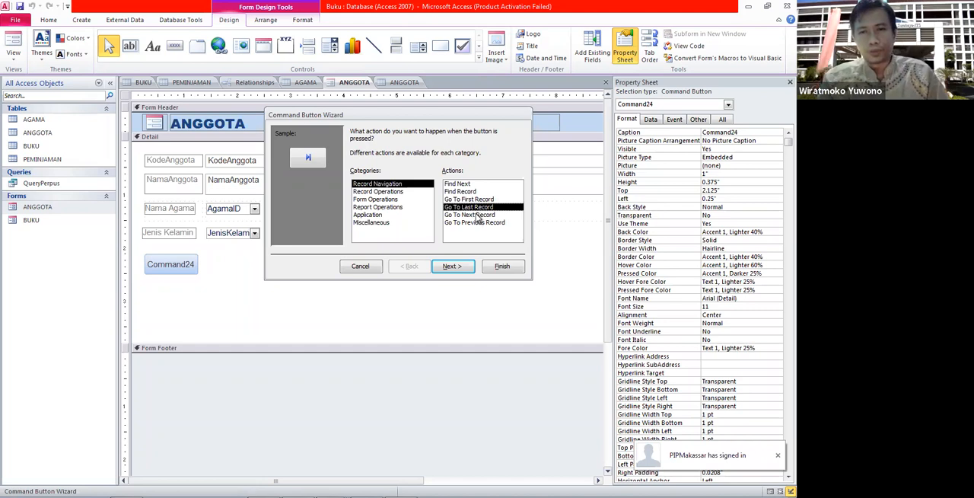
left_click(479, 216)
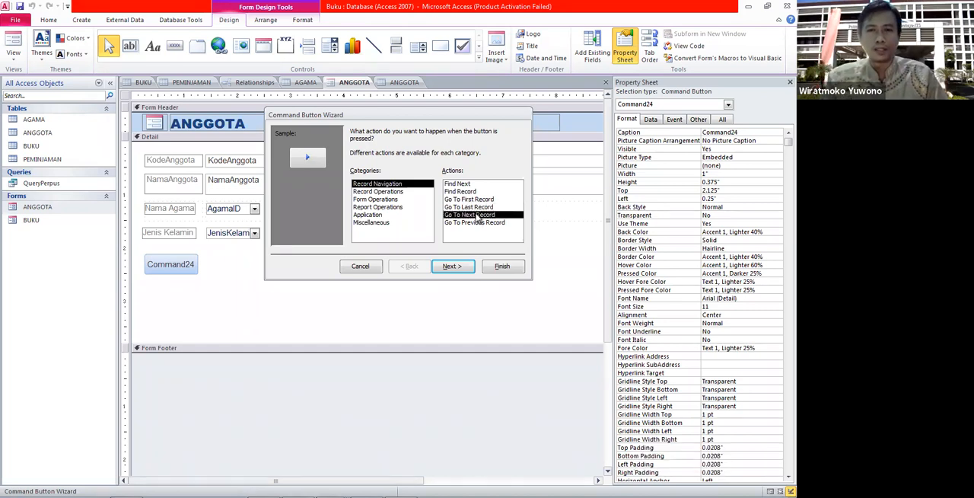
left_click(471, 223)
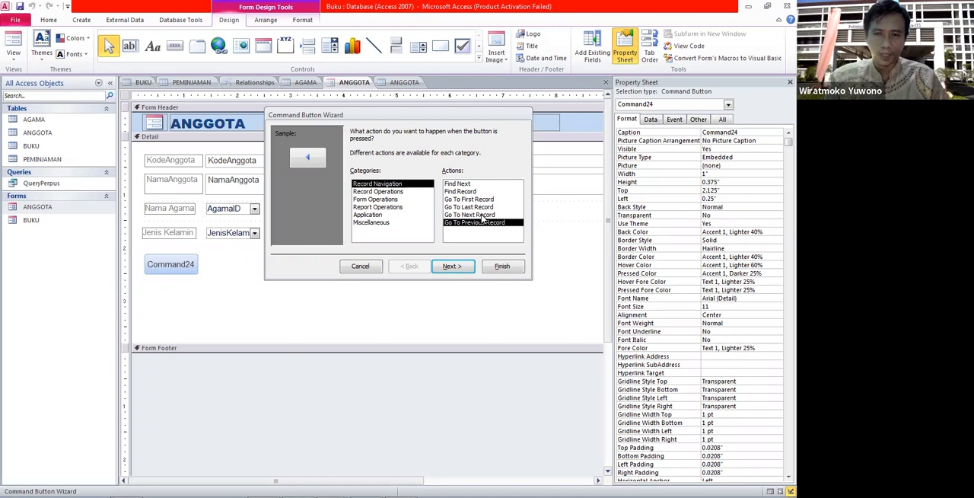
left_click(481, 216)
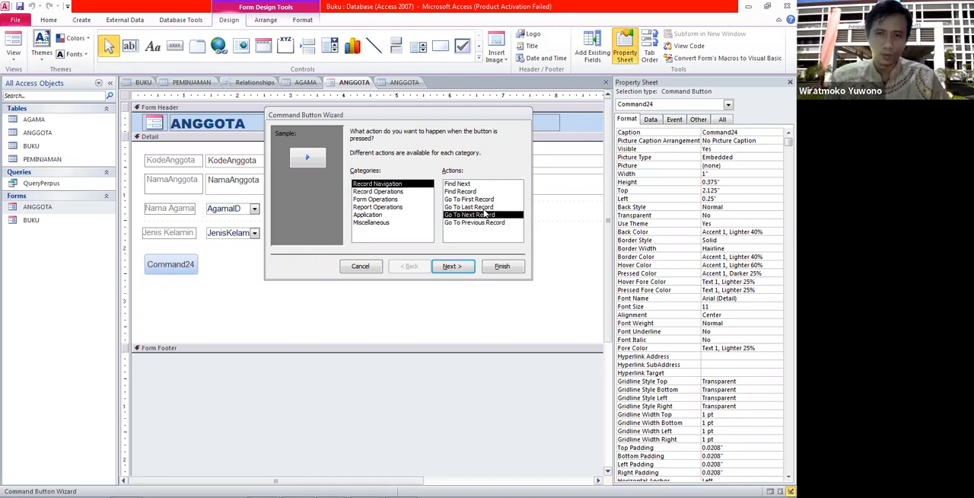
left_click(482, 223)
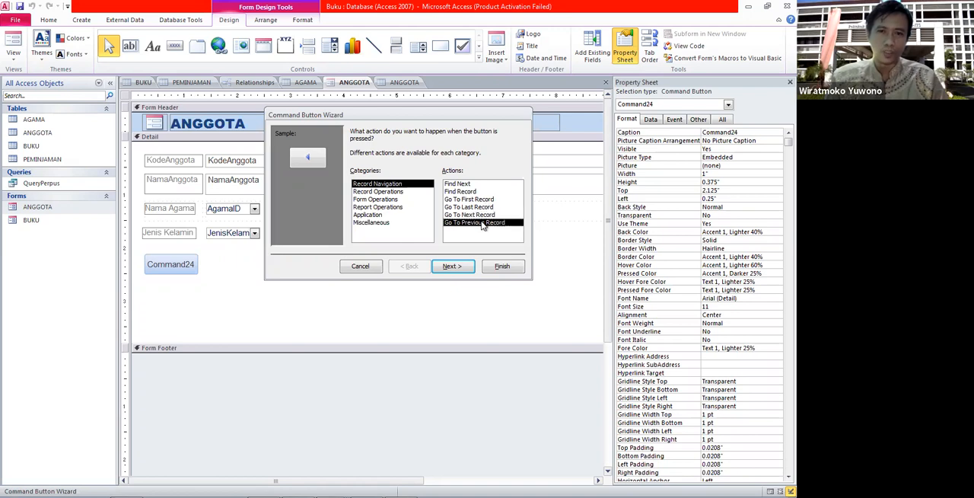
left_click(452, 267)
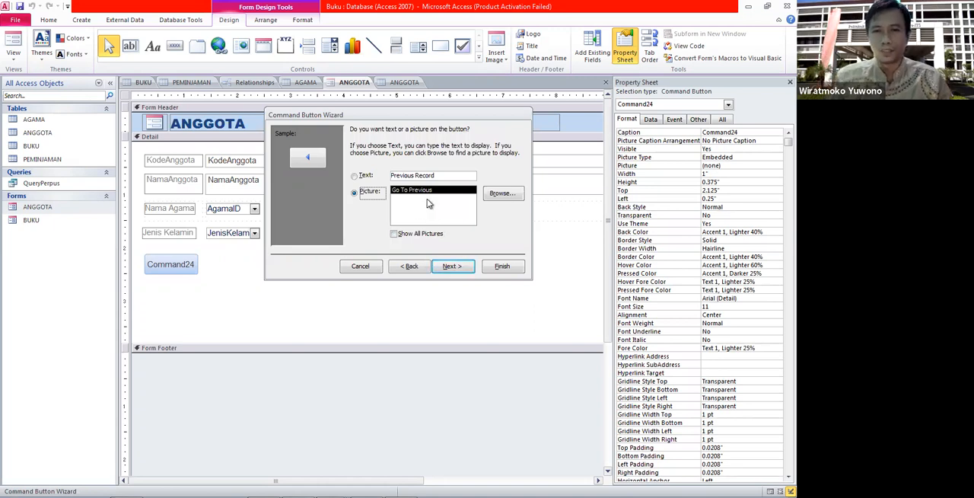
Make the button display the text "Previous Record" instead of a picture.
left_click(417, 236)
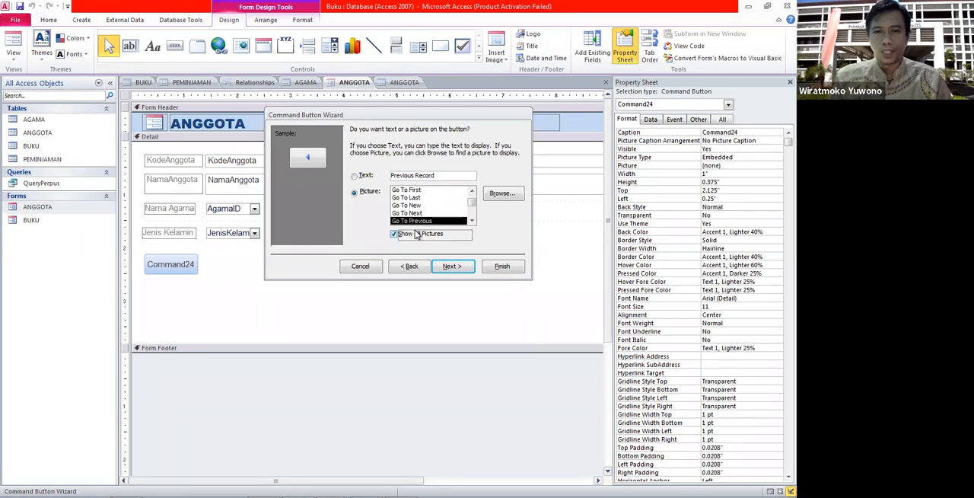
left_click(416, 235)
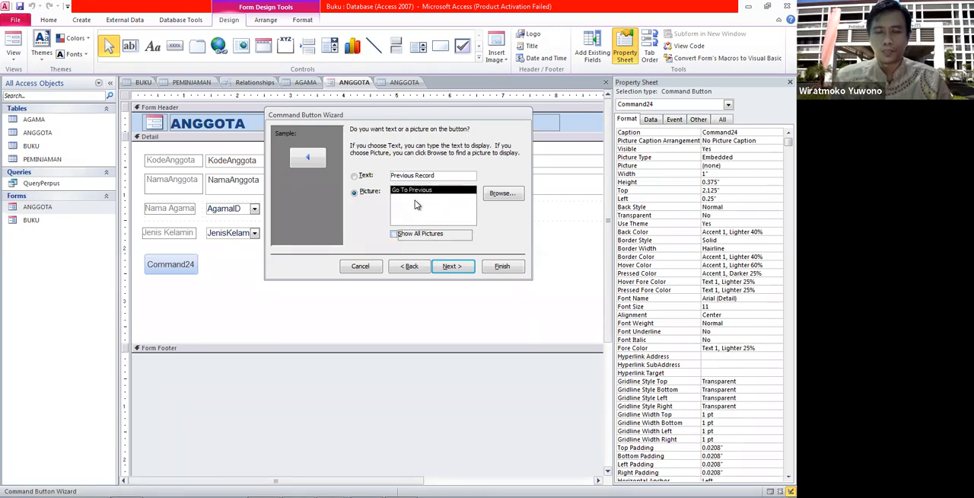
left_click(364, 176)
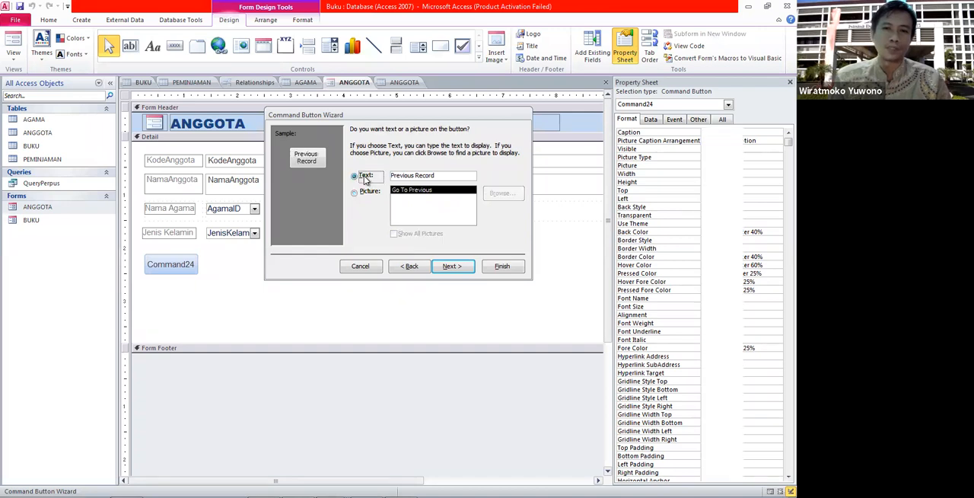
left_click(449, 266)
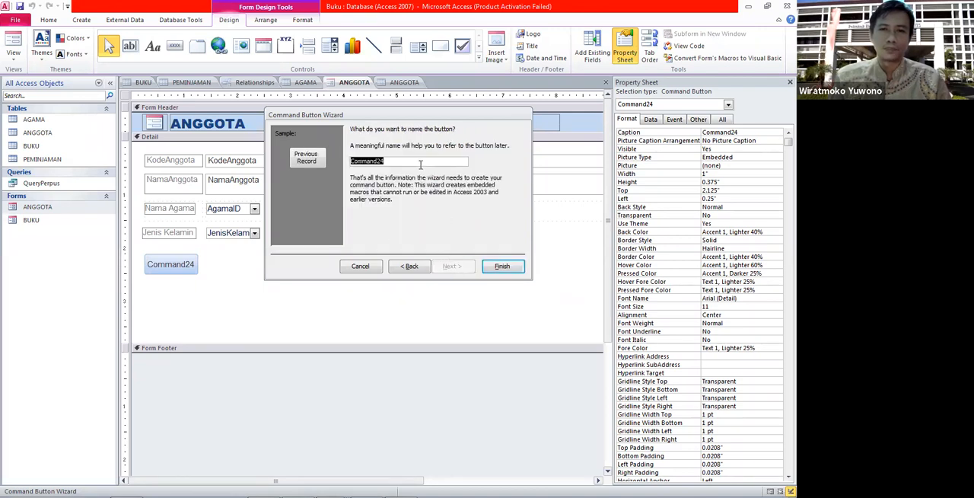
Name the button PrevRec and finish the wizard.
type("Prv")
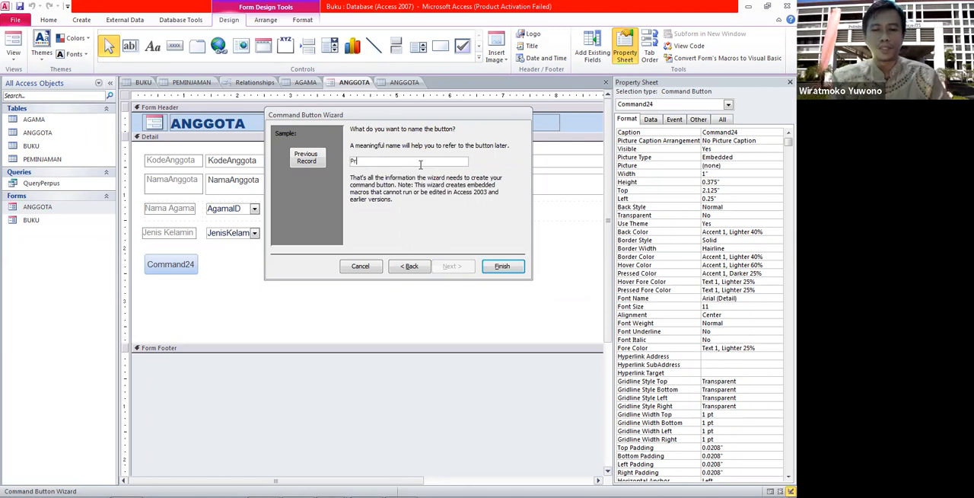
type("e")
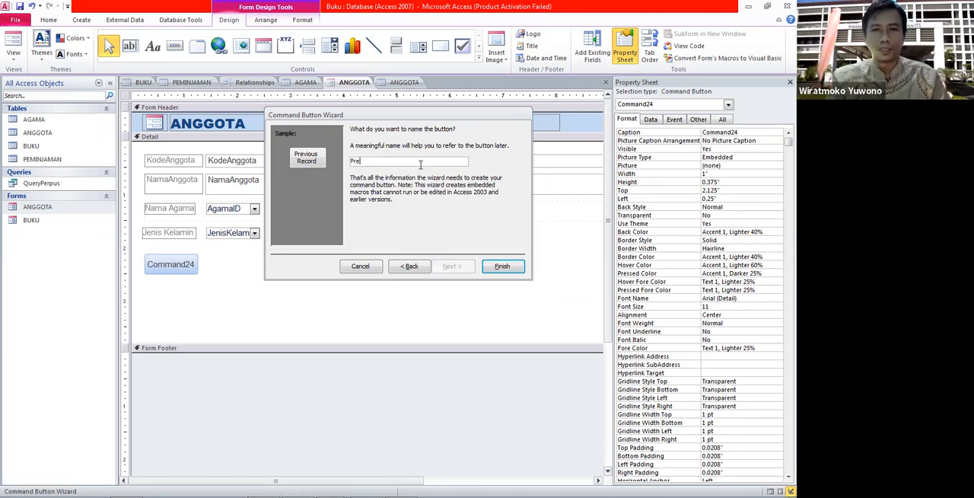
type("v")
key("BackSpace")
type("vRec")
left_click(502, 266)
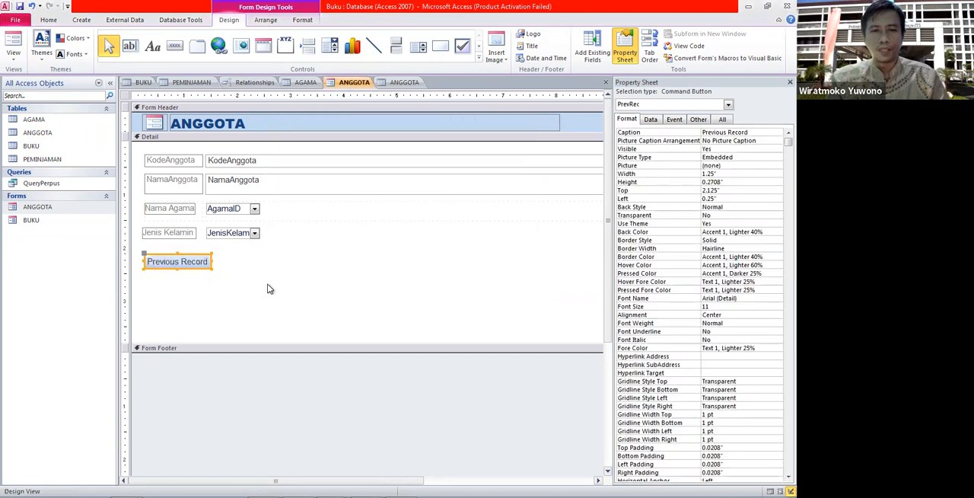
left_click(267, 286)
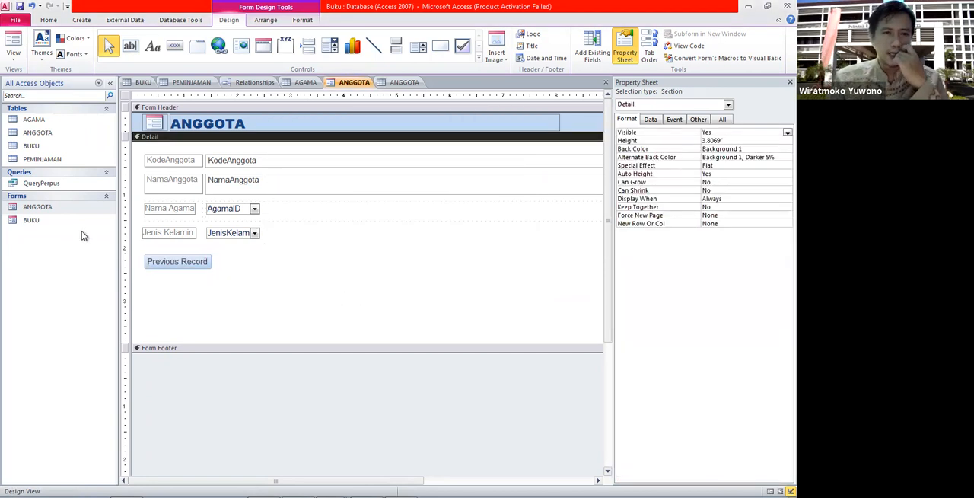
Open the ANGGOTA form in Form View and test the Previous Record button across records.
left_click(55, 213)
double_click(56, 213)
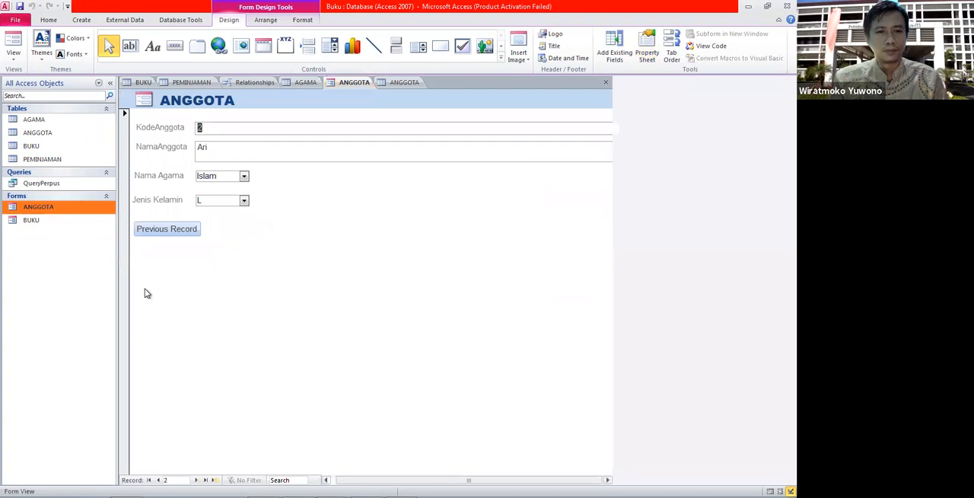
double_click(182, 233)
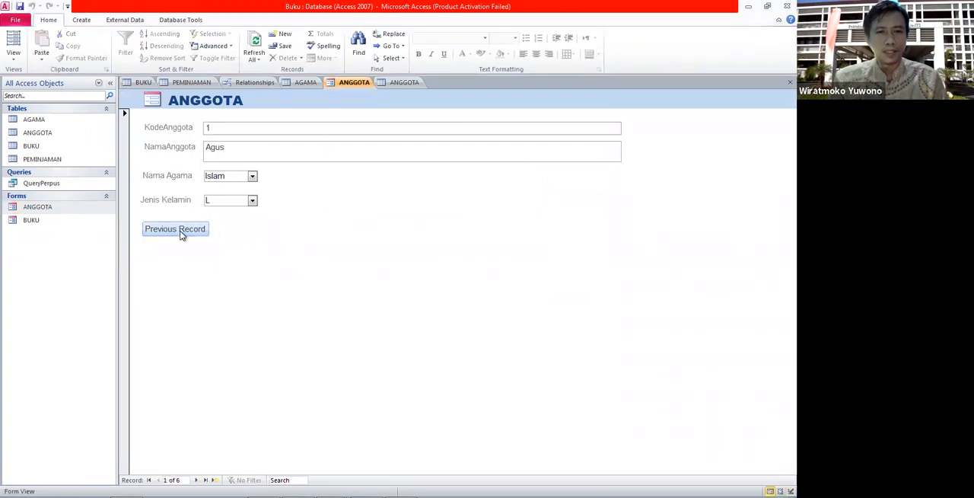
left_click(400, 199)
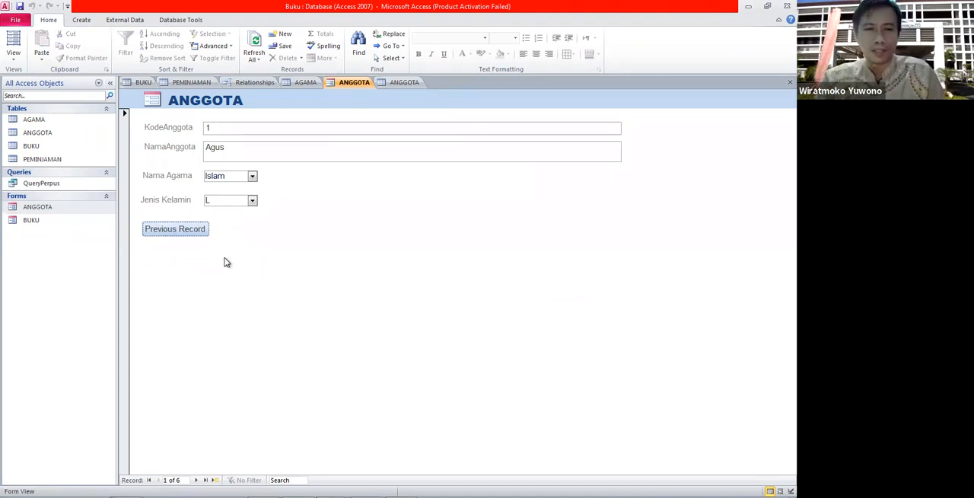
left_click(196, 233)
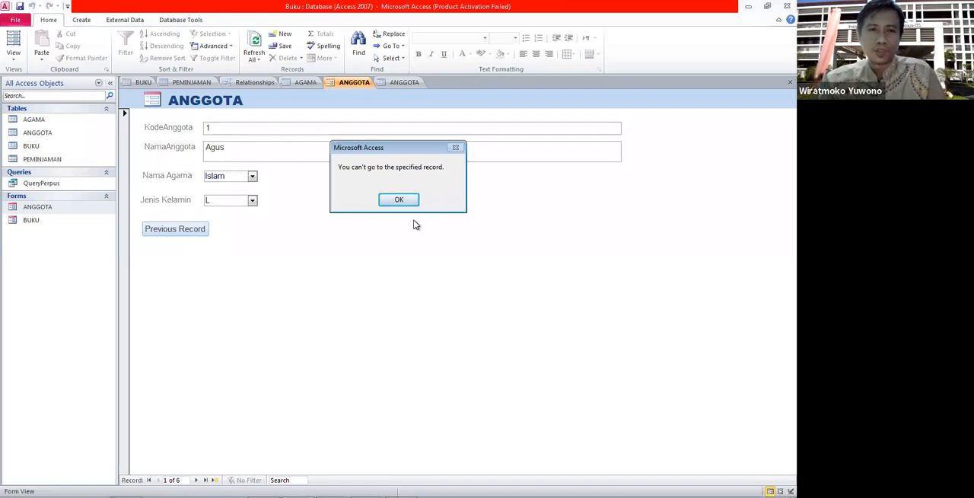
left_click(404, 201)
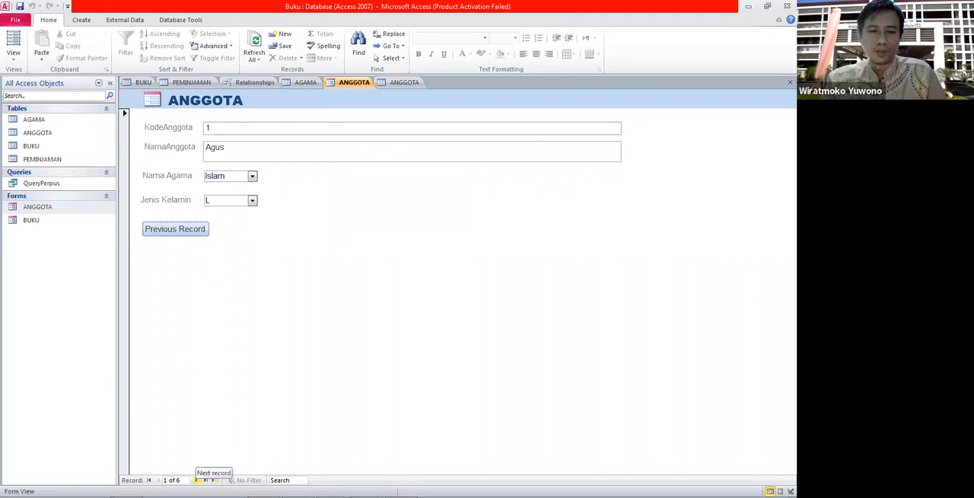
left_click(196, 479)
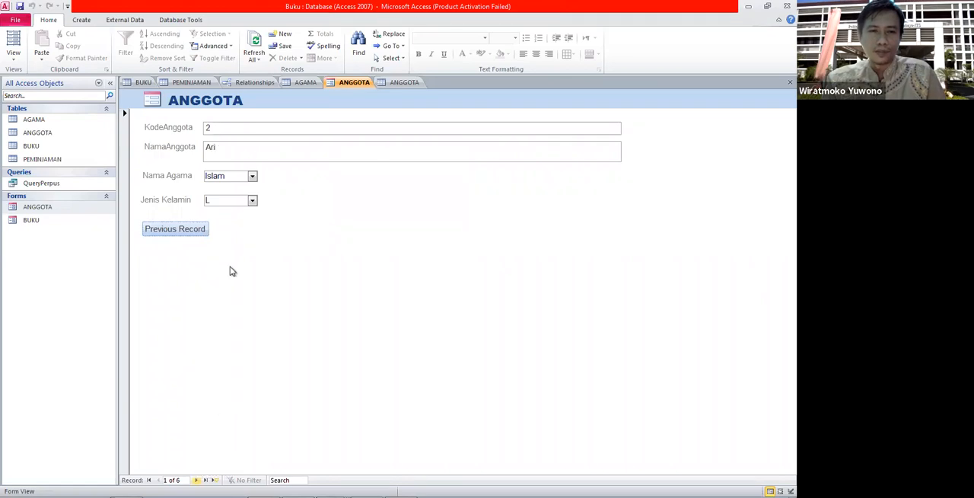
left_click(185, 229)
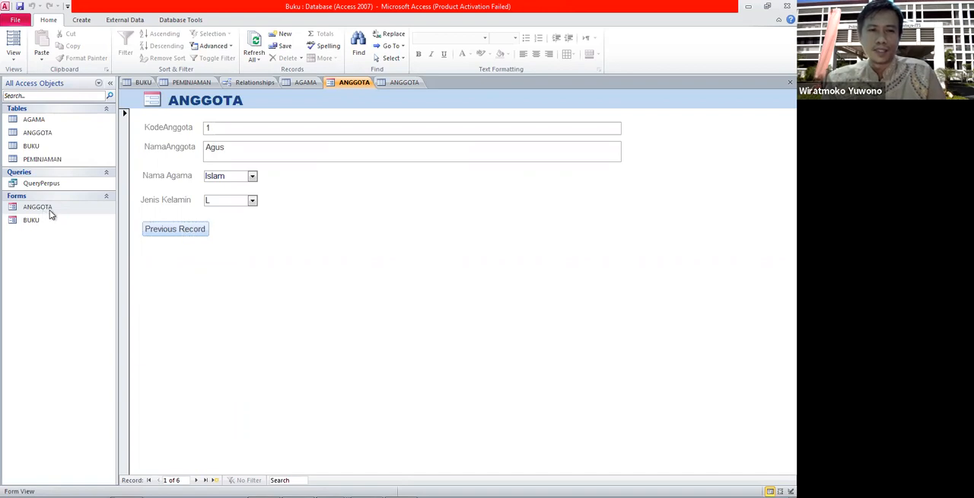
Switch the ANGGOTA form to Design View and draw a second command button beside Previous Record.
right_click(49, 211)
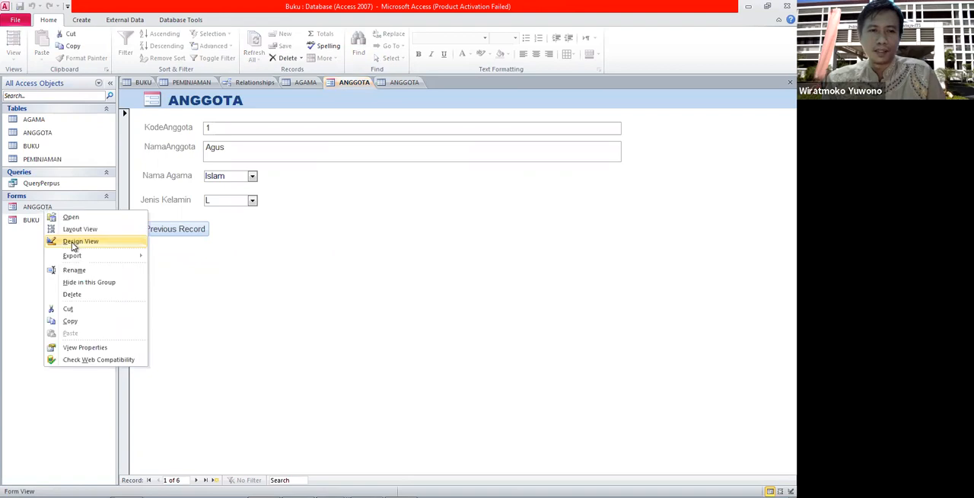
left_click(108, 245)
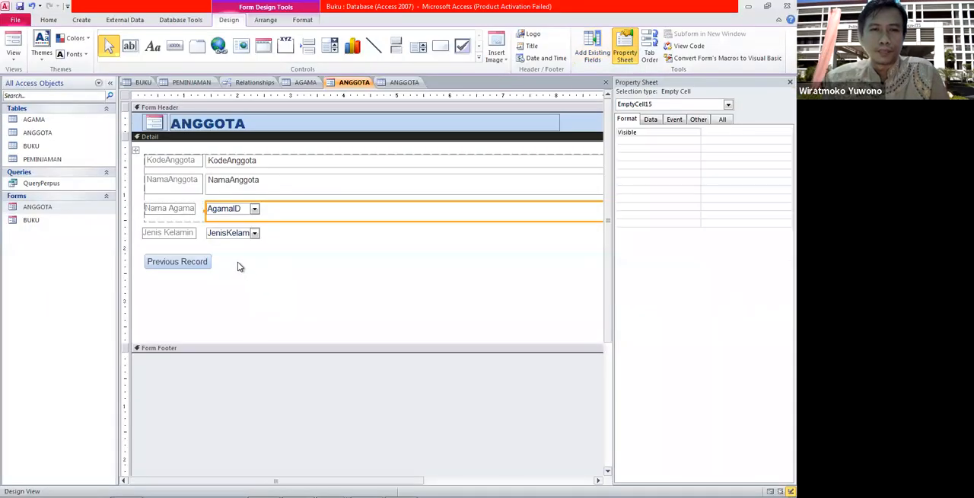
left_click(238, 262)
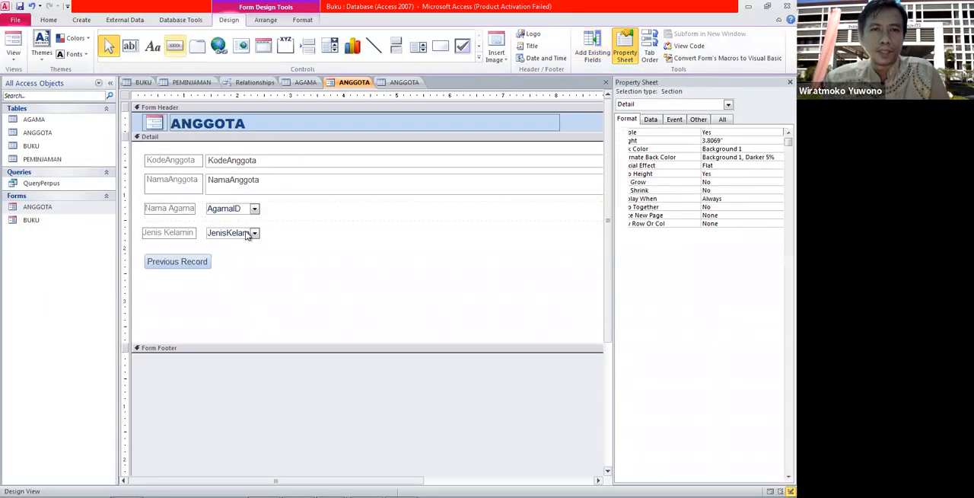
left_click(215, 257)
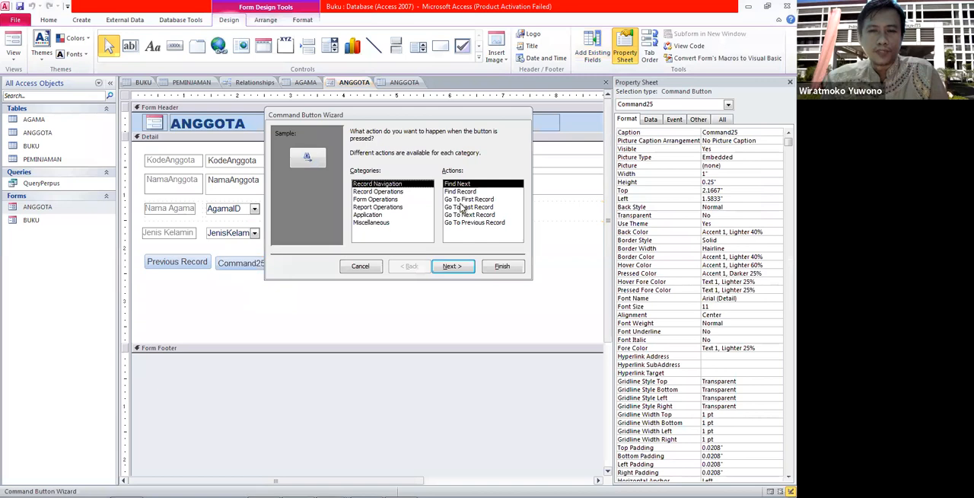
Set the new button's action to Go To Next Record with the text "Next Record".
left_click(472, 216)
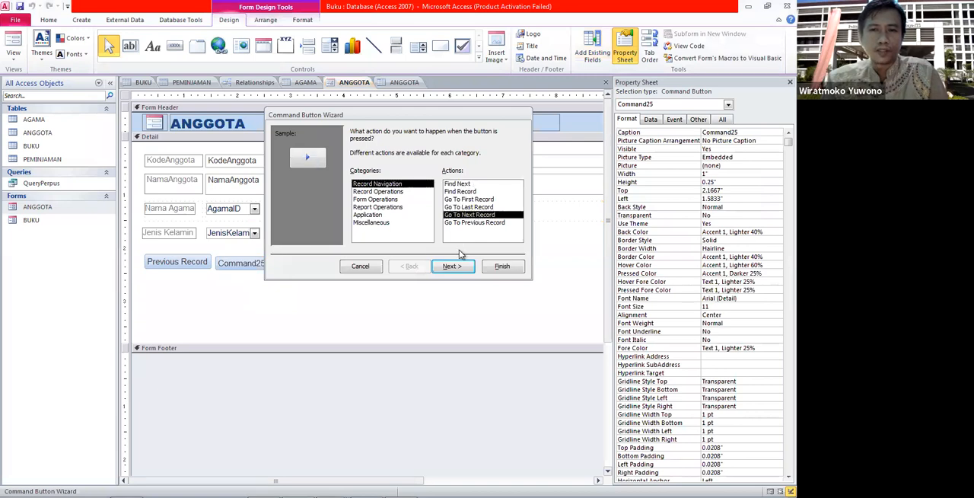
left_click(454, 266)
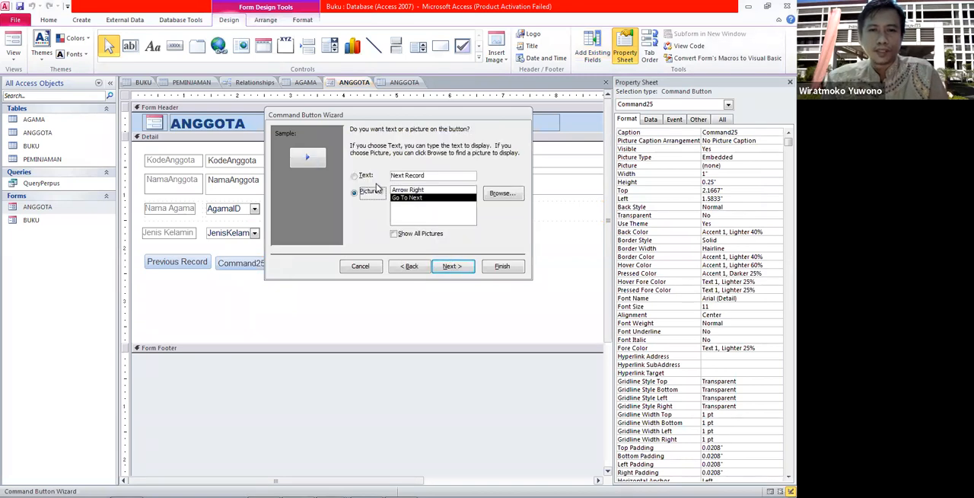
left_click(368, 176)
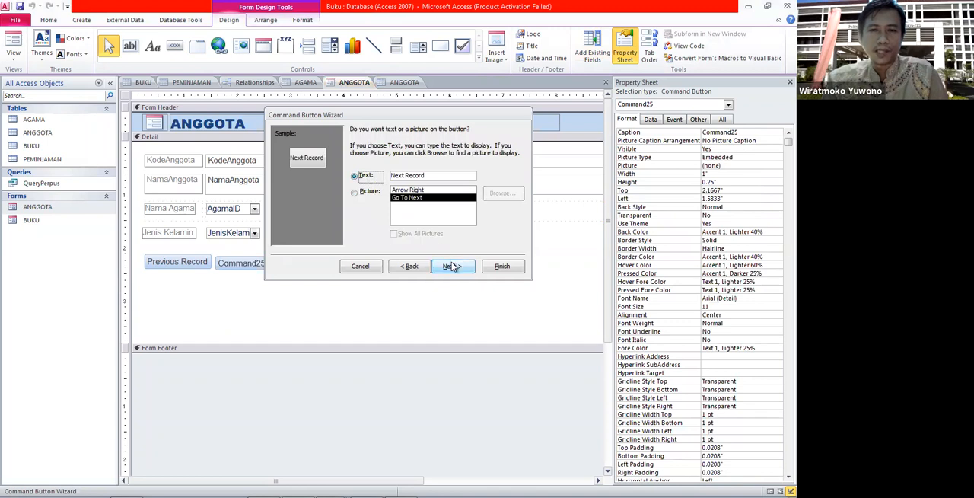
left_click(452, 266)
Name the button NextRec and finish the wizard.
type("NextRec")
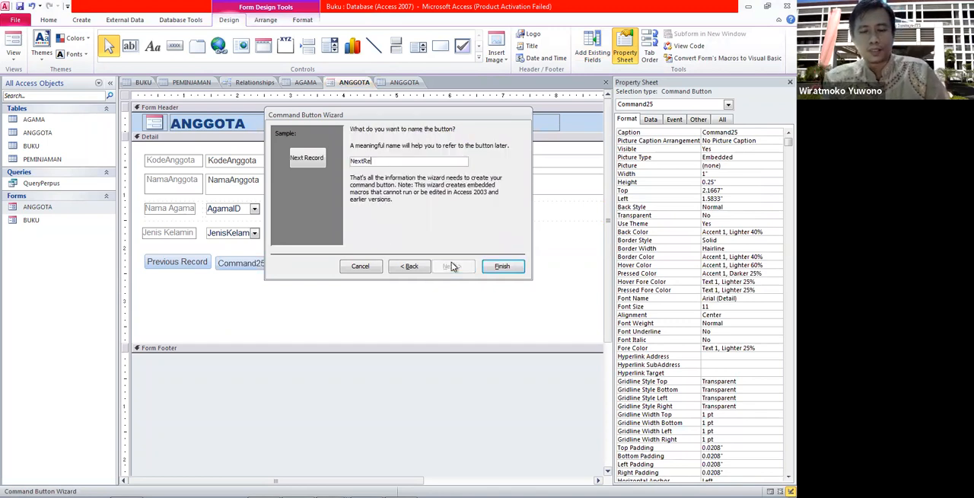
left_click(502, 266)
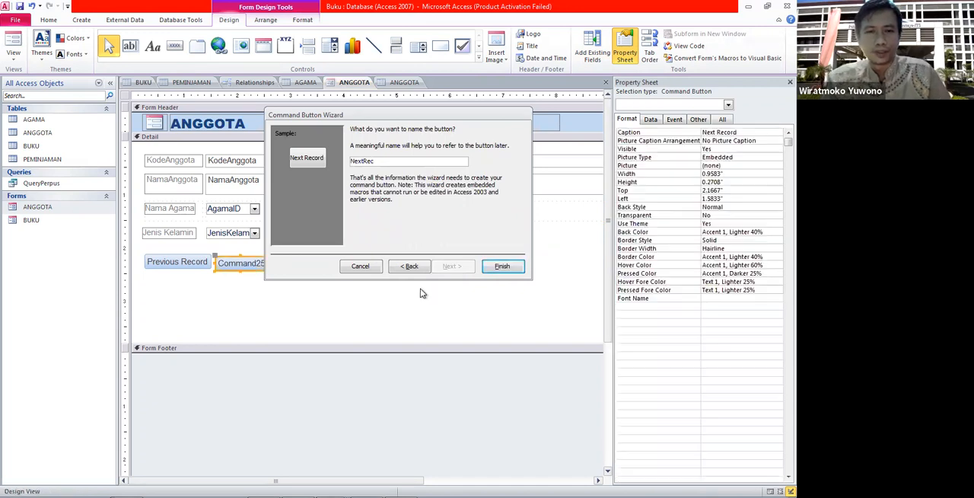
left_click(243, 273)
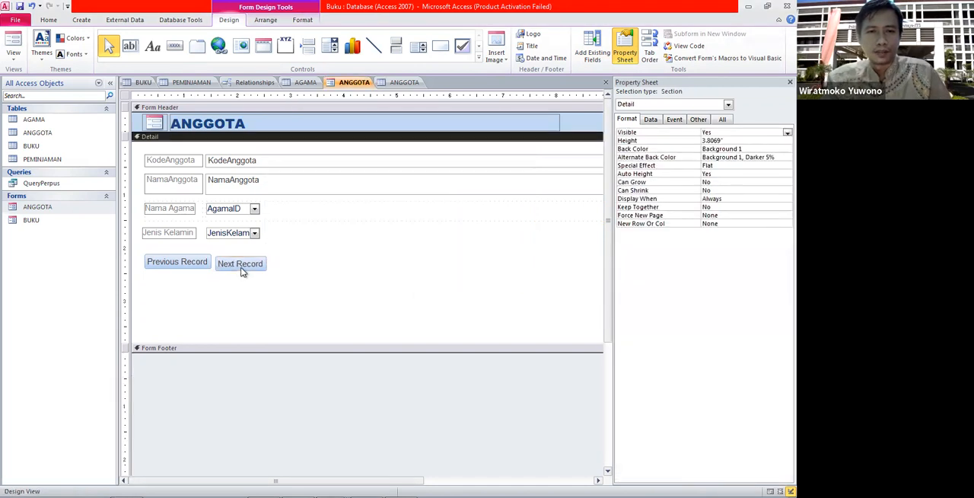
left_click(242, 268)
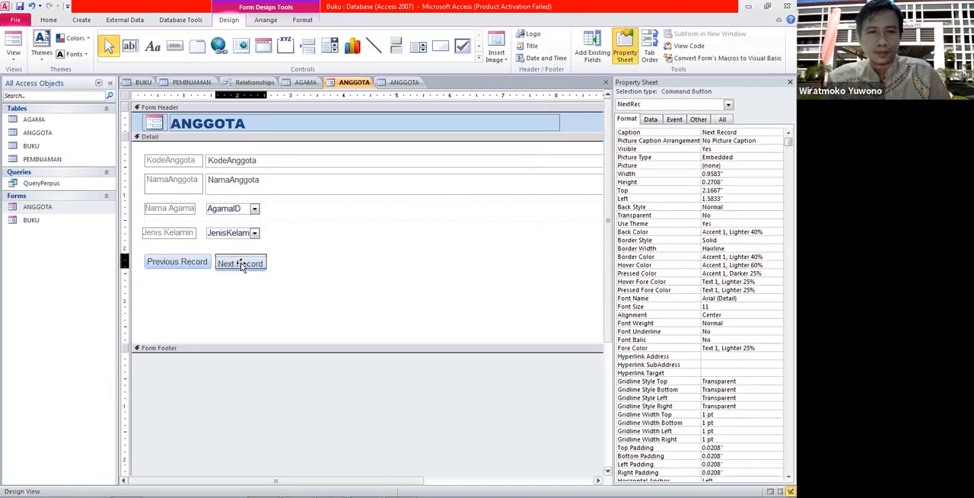
left_click(281, 278)
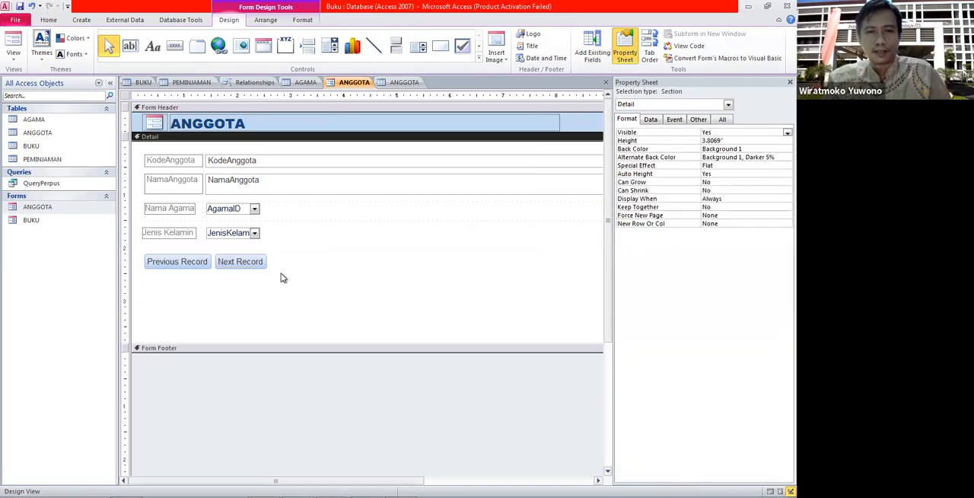
Open the ANGGOTA form in Form View and test the Next Record and Previous Record buttons across records.
double_click(84, 208)
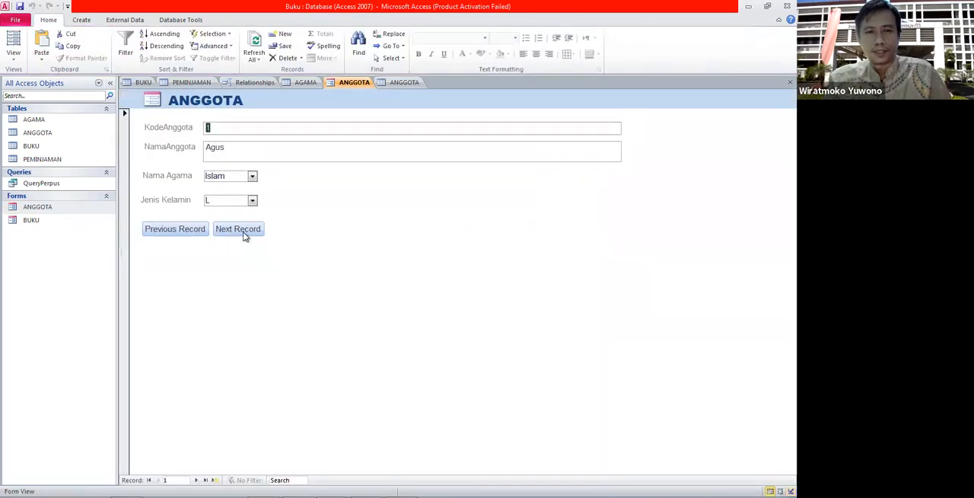
left_click(237, 228)
left_click(245, 236)
left_click(244, 235)
left_click(244, 236)
left_click(180, 234)
left_click(180, 234)
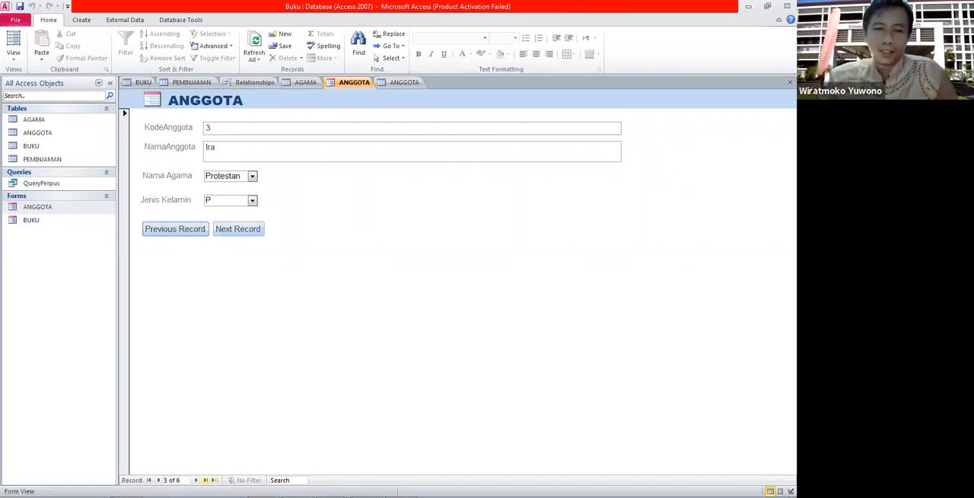
left_click(237, 230)
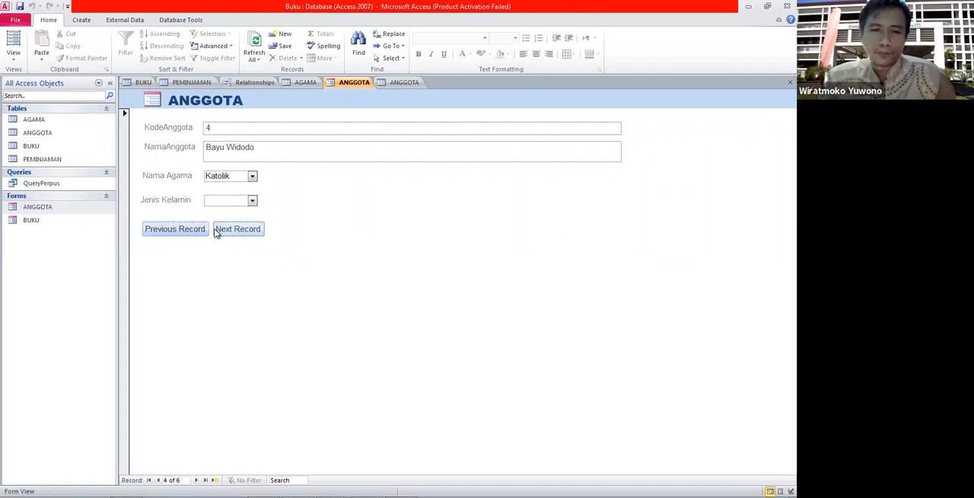
left_click(191, 231)
left_click(191, 228)
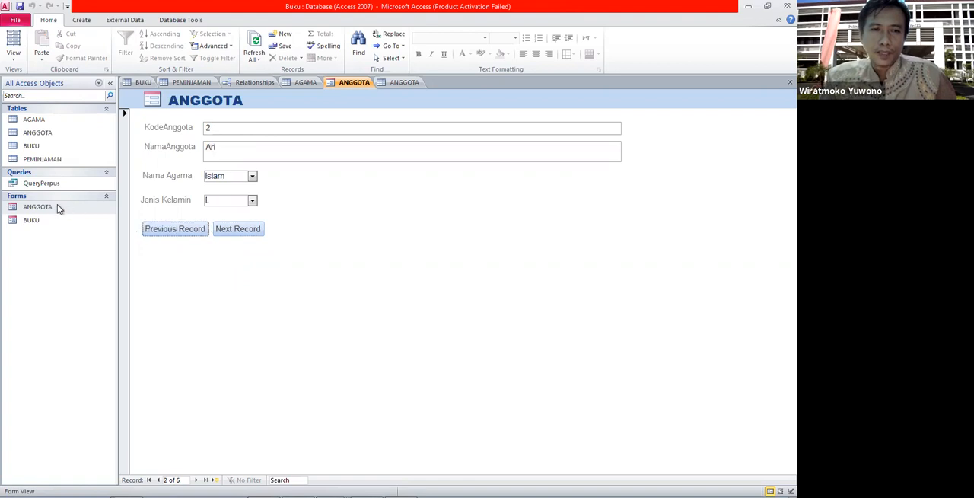
Switch the ANGGOTA form to Design View and draw a command button below Previous Record.
right_click(58, 205)
left_click(82, 240)
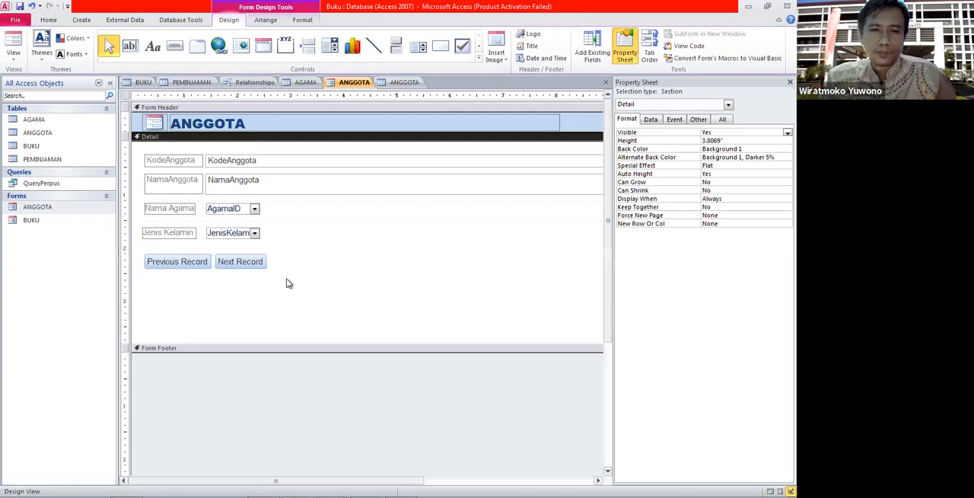
left_click(168, 51)
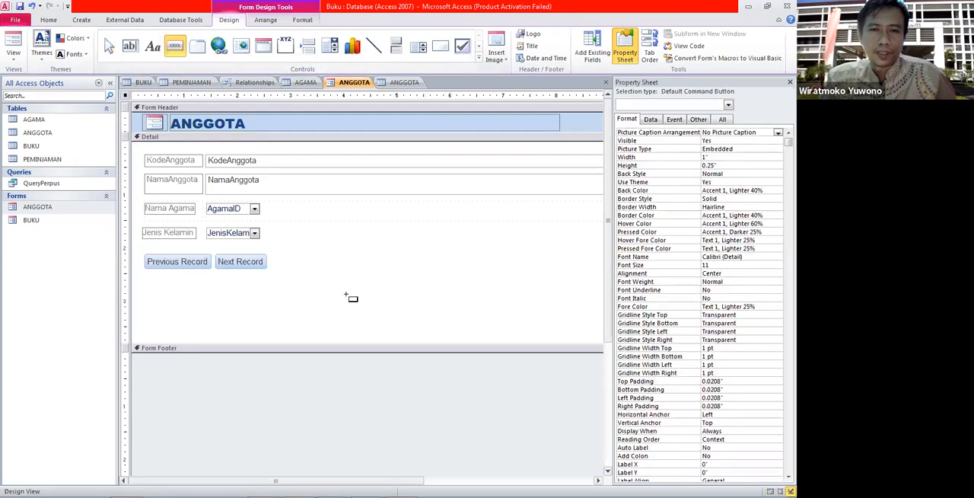
left_click(145, 281)
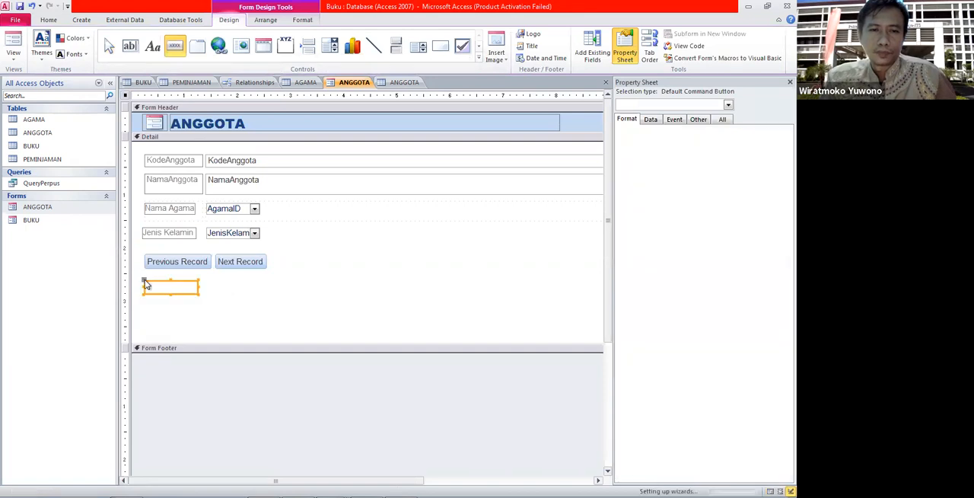
Set the new button's action to Record Operations, Delete Record, with the text "Delete Record".
left_click(378, 192)
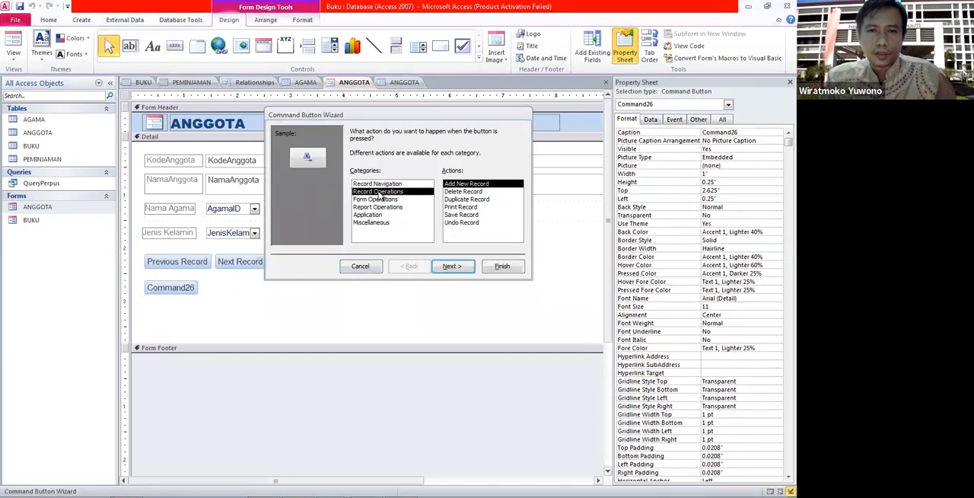
left_click(473, 192)
left_click(453, 268)
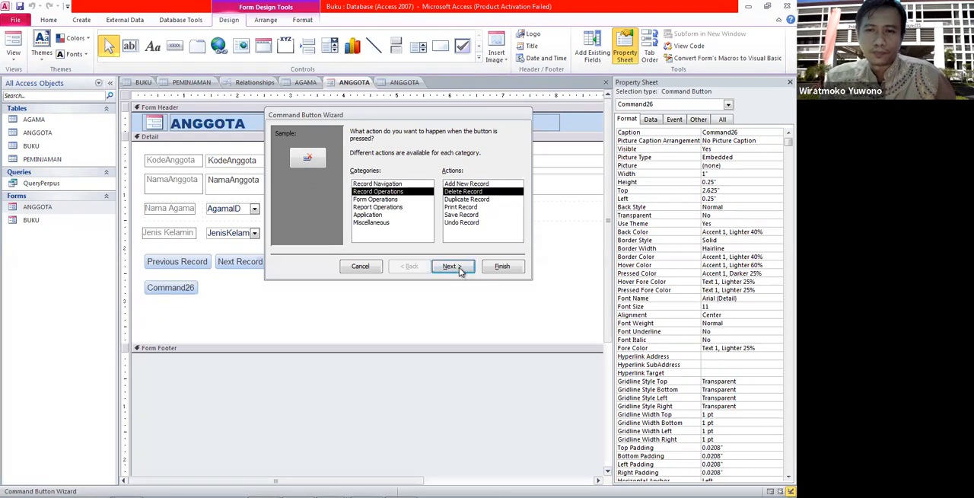
left_click(366, 176)
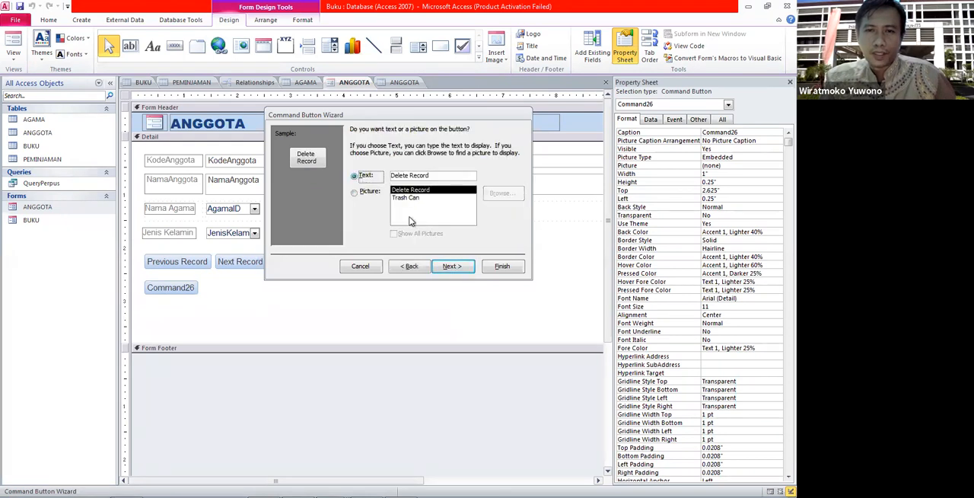
left_click(453, 266)
Name the button DelRec and finish the wizard.
type("DelRec")
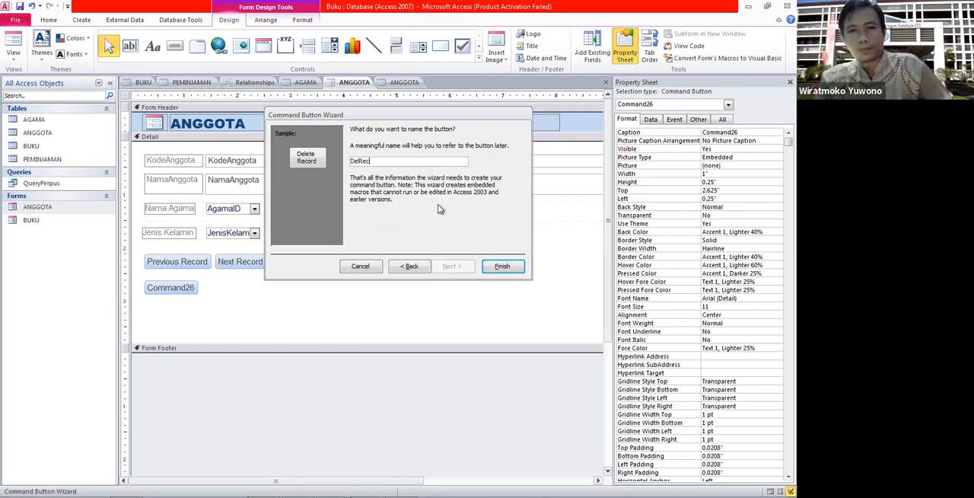
left_click(496, 268)
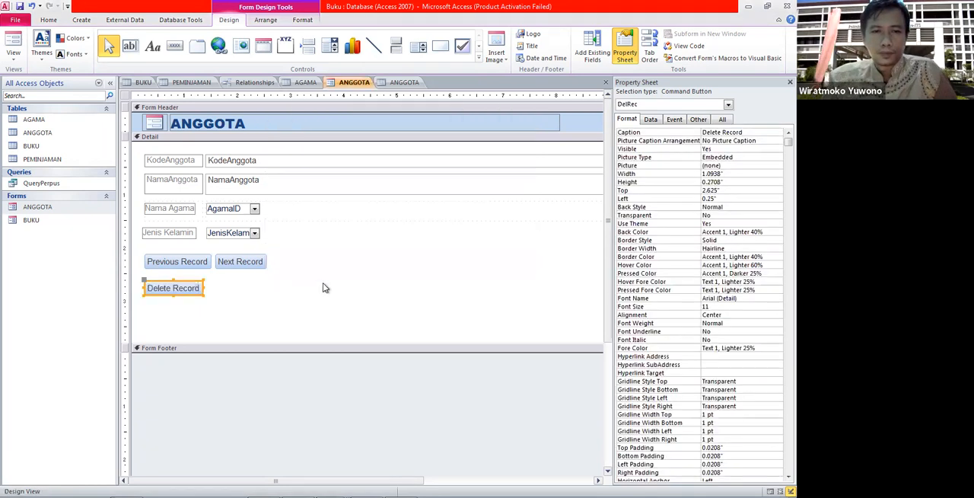
left_click(226, 297)
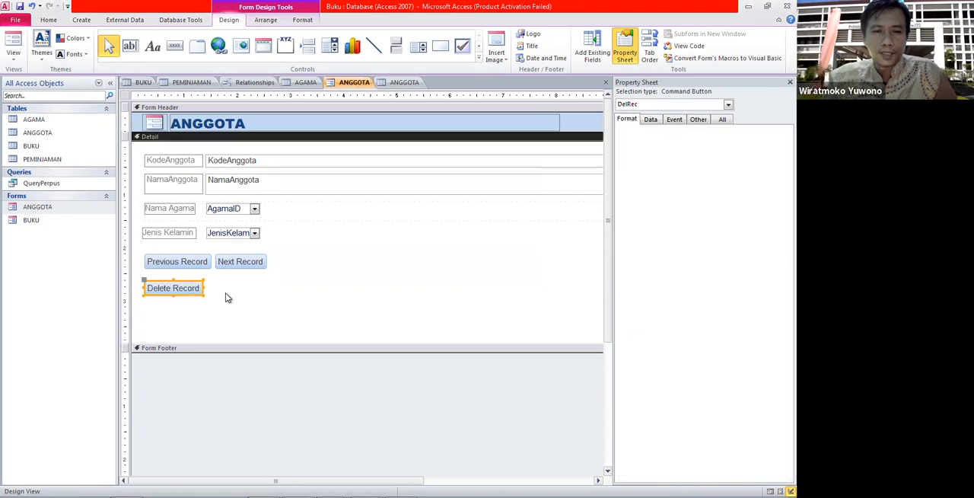
Open the form in Form View, move through the records and delete one with the Delete Record button.
double_click(52, 211)
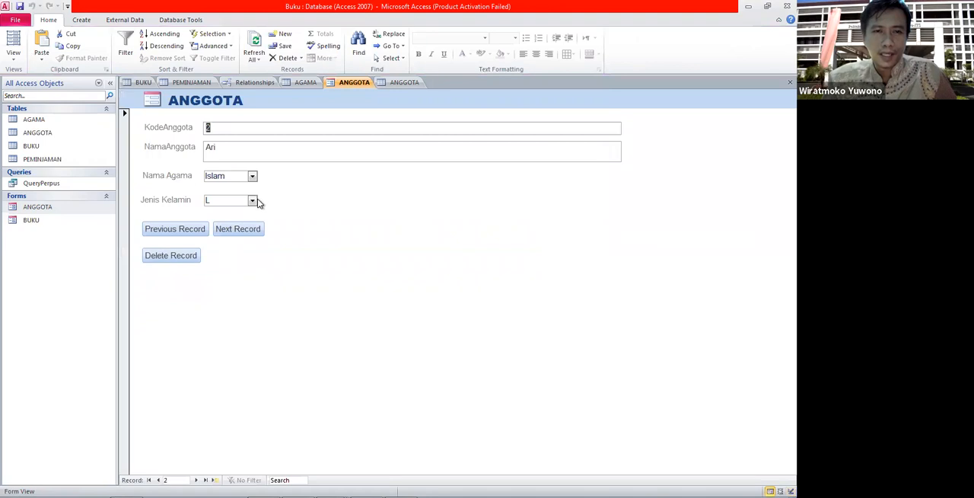
left_click(242, 230)
left_click(242, 230)
left_click(242, 230)
left_click(242, 230)
left_click(242, 230)
left_click(180, 233)
left_click(189, 257)
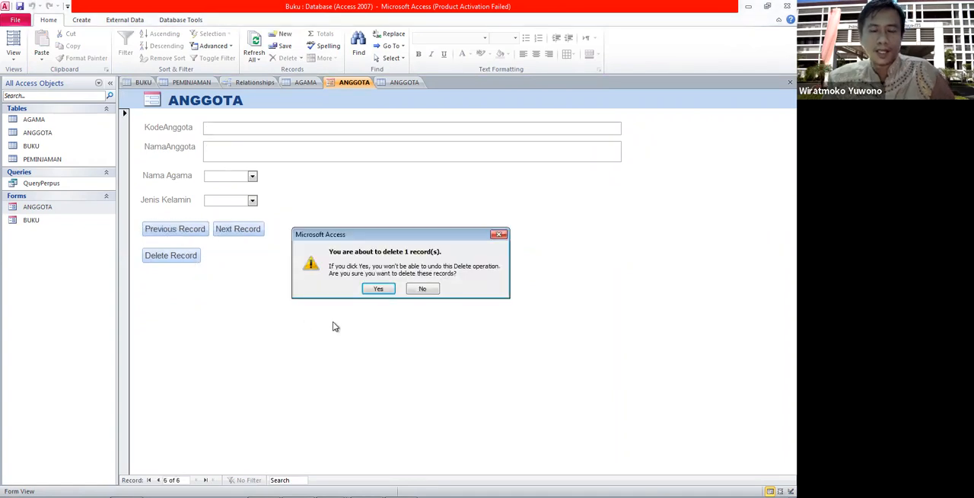
left_click(376, 289)
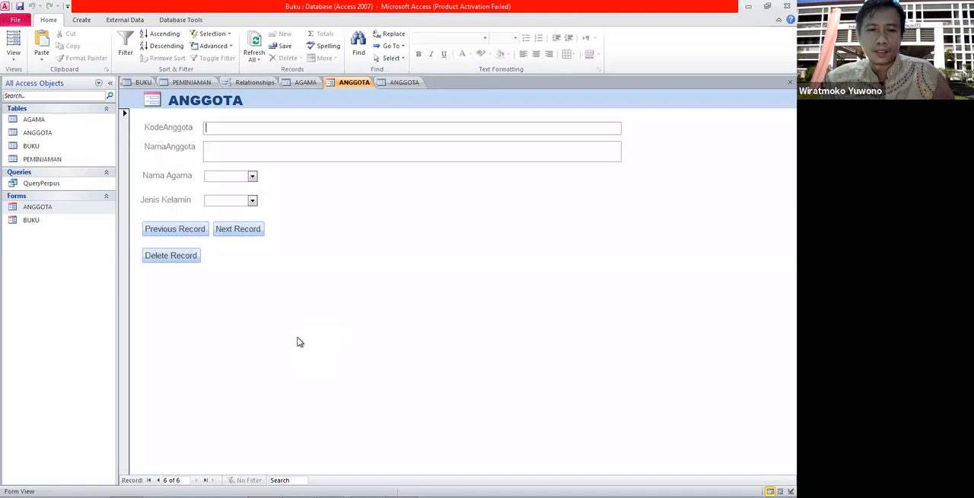
Browse the remaining records with the Previous Record and Next Record buttons.
left_click(182, 233)
left_click(226, 230)
left_click(191, 234)
left_click(191, 235)
left_click(191, 234)
left_click(226, 230)
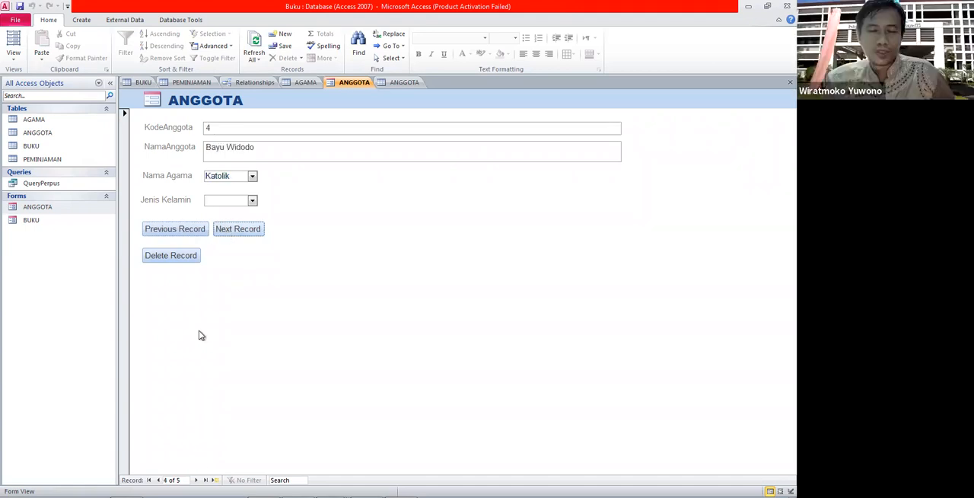
Switch the form to Design View and draw a command button beside Delete Record.
right_click(47, 206)
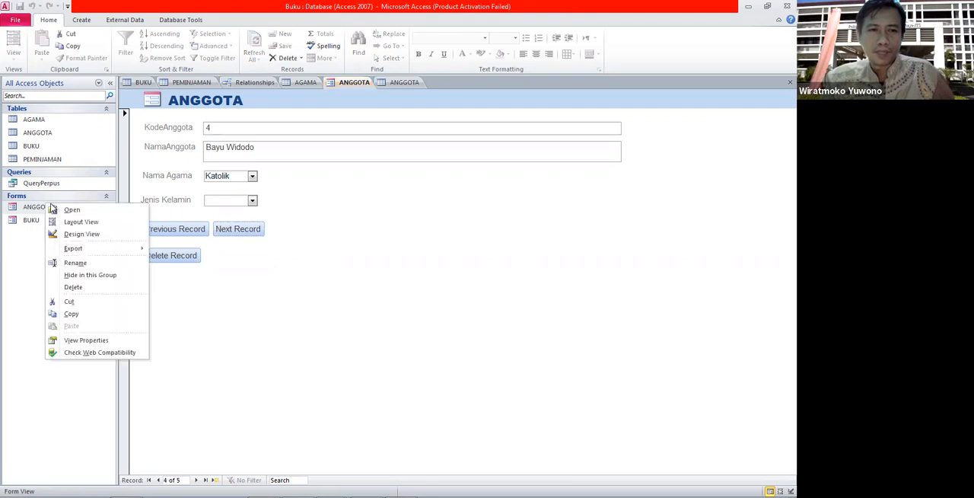
left_click(80, 234)
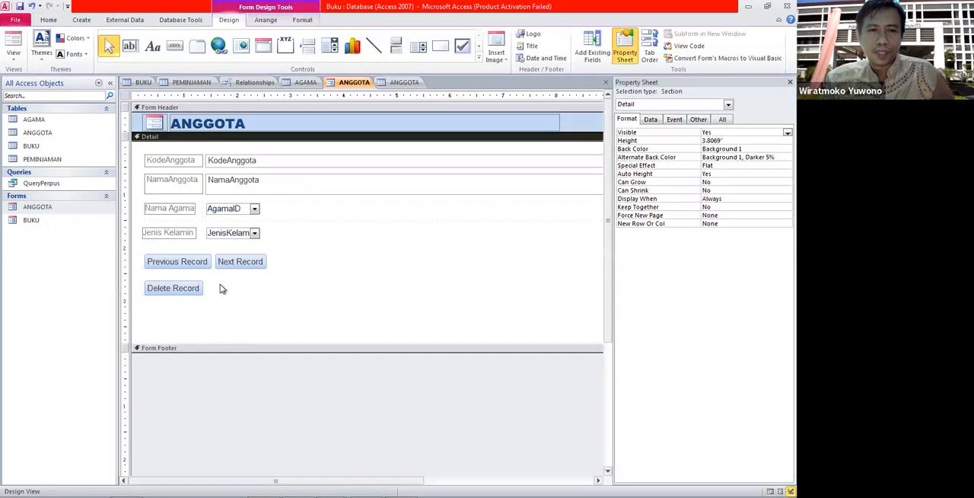
left_click(175, 45)
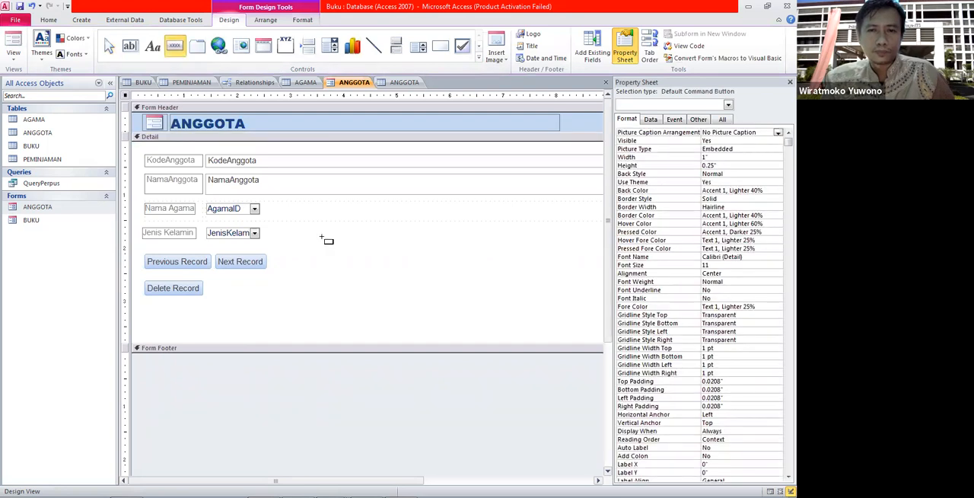
left_click(210, 280)
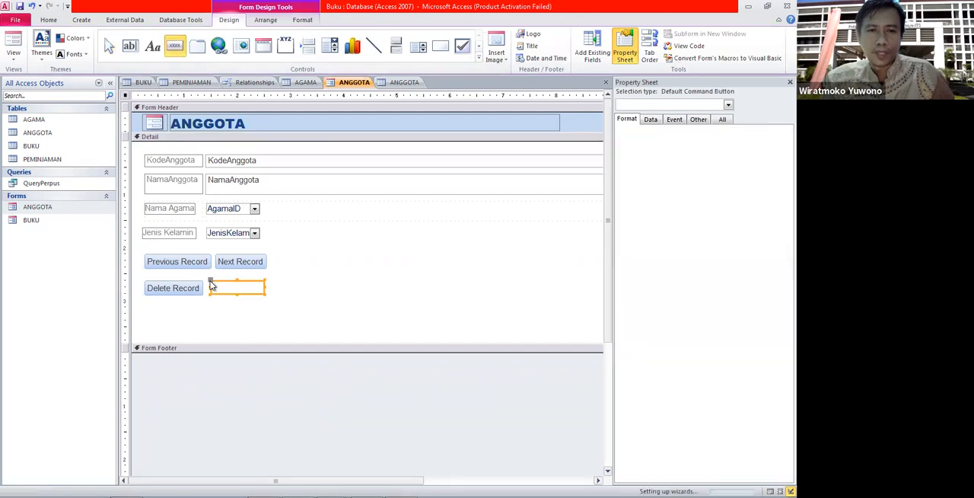
Set the button's action to Record Operations, Add New Record, with the text "Add Record".
left_click(377, 191)
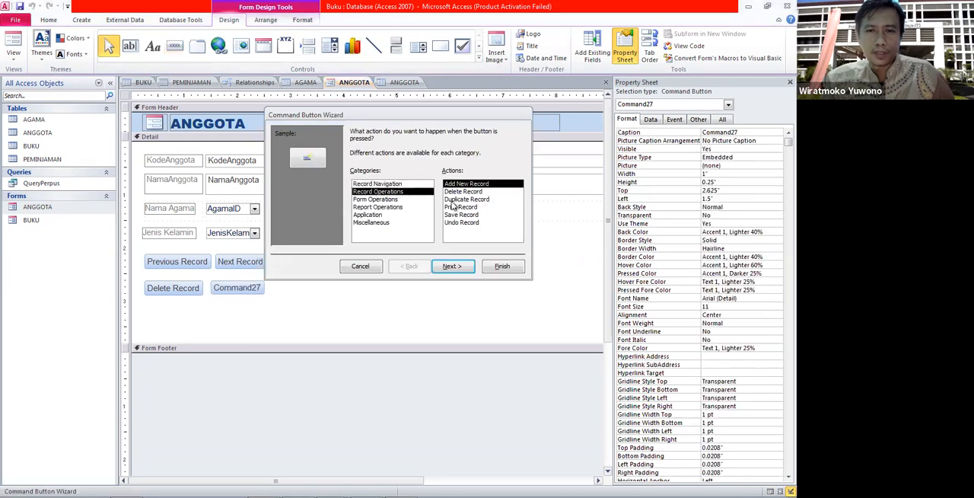
left_click(451, 266)
left_click(357, 175)
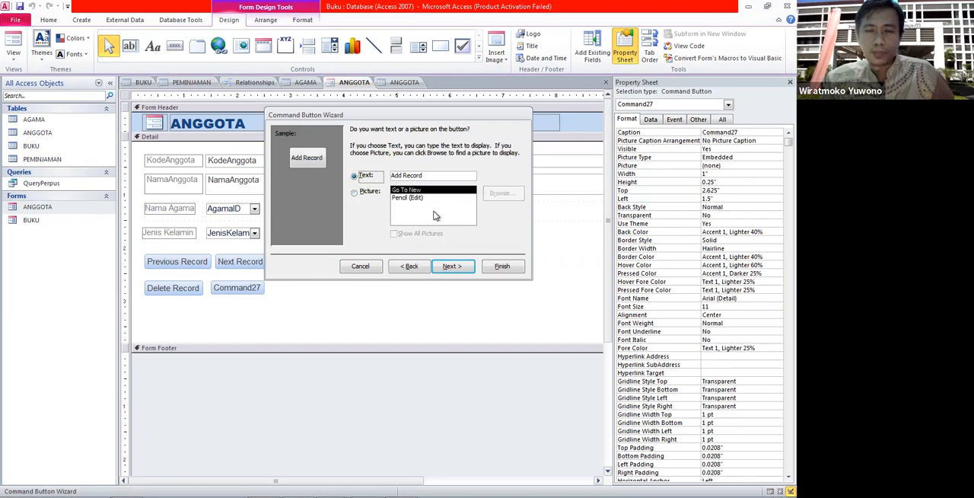
left_click(451, 266)
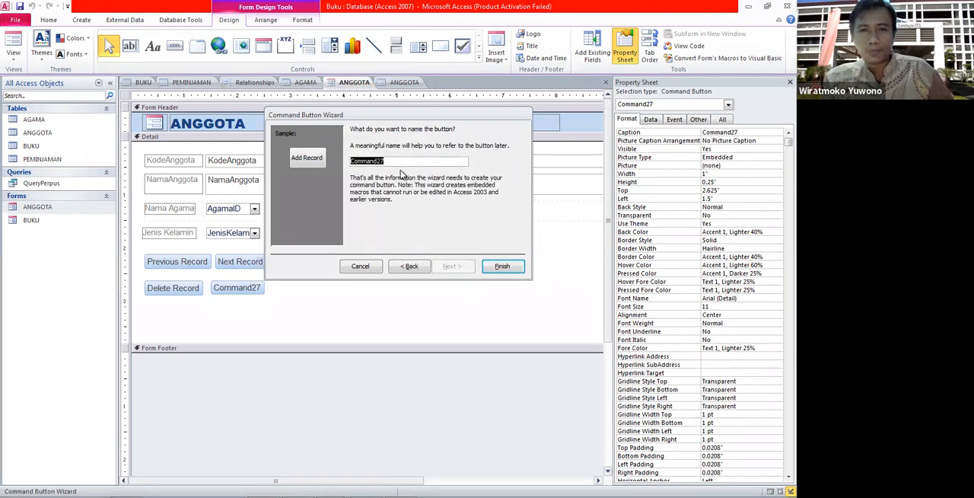
Name the button AddRec and finish the wizard.
type("AddRec")
left_click(514, 272)
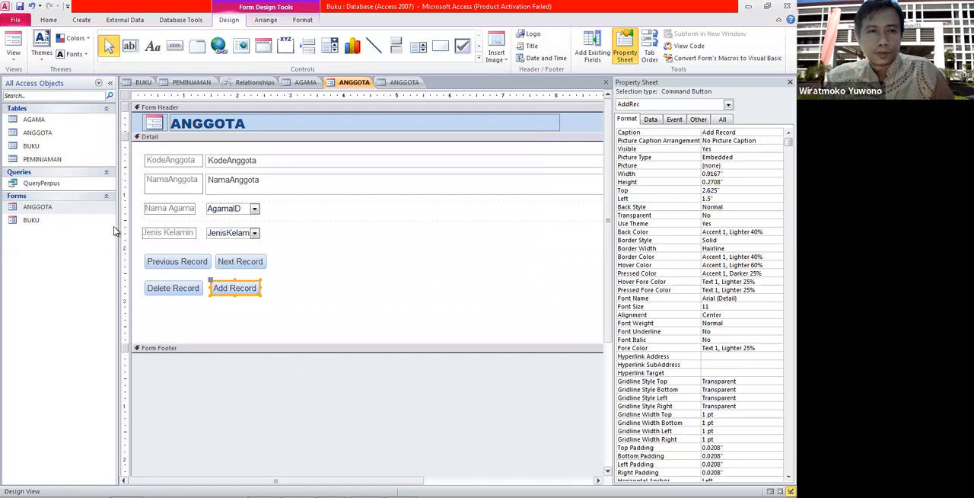
Open the form in Form View, start a new record, and enter KodeAnggota 5 and NamaAnggota Dadang.
double_click(63, 210)
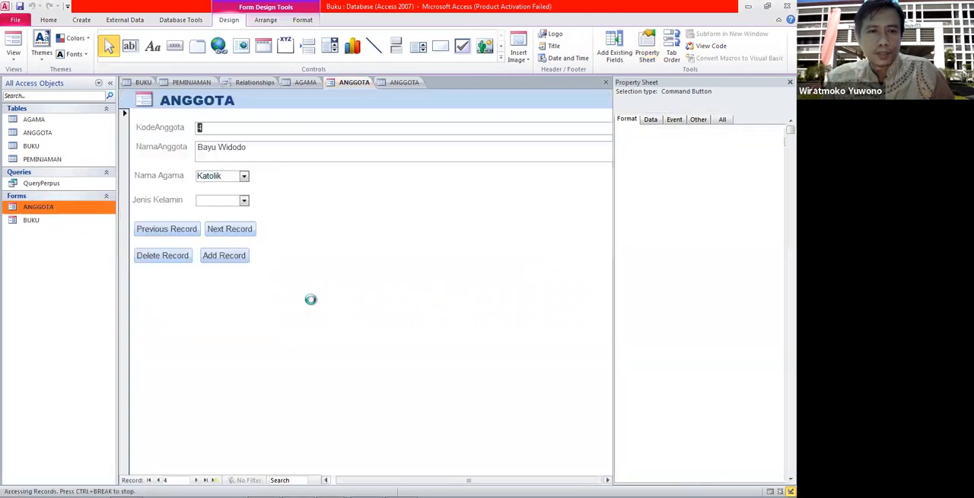
left_click(230, 255)
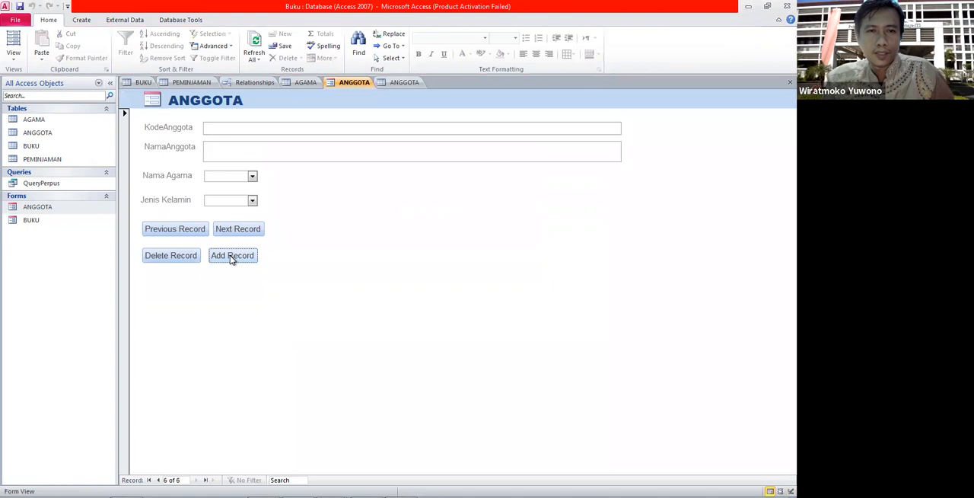
left_click(232, 129)
type("5")
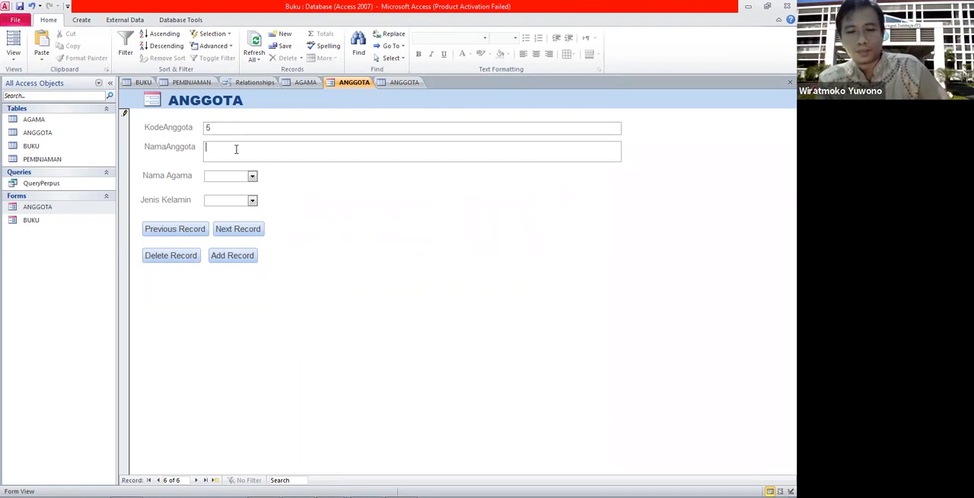
left_click(236, 149)
type("Dadang")
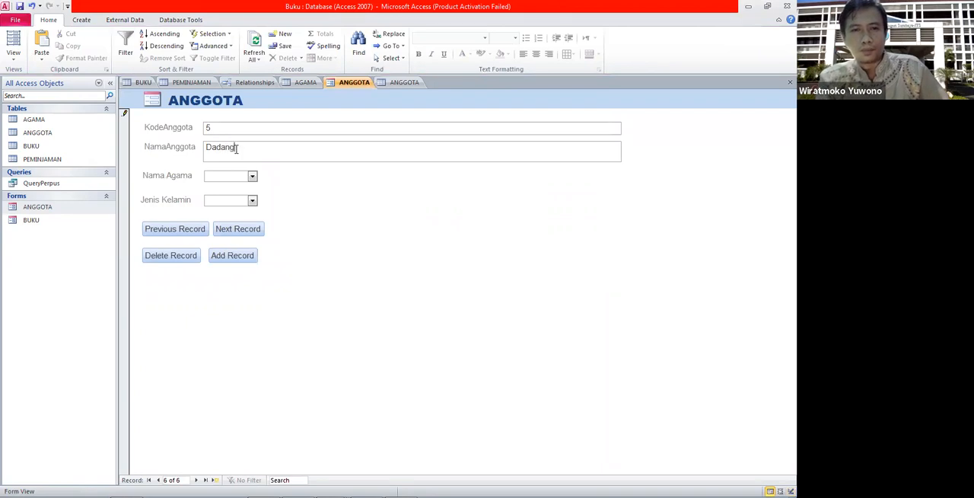
Choose Hindu for Nama Agama and L for Jenis Kelamin, then save with Add Record.
left_click(252, 176)
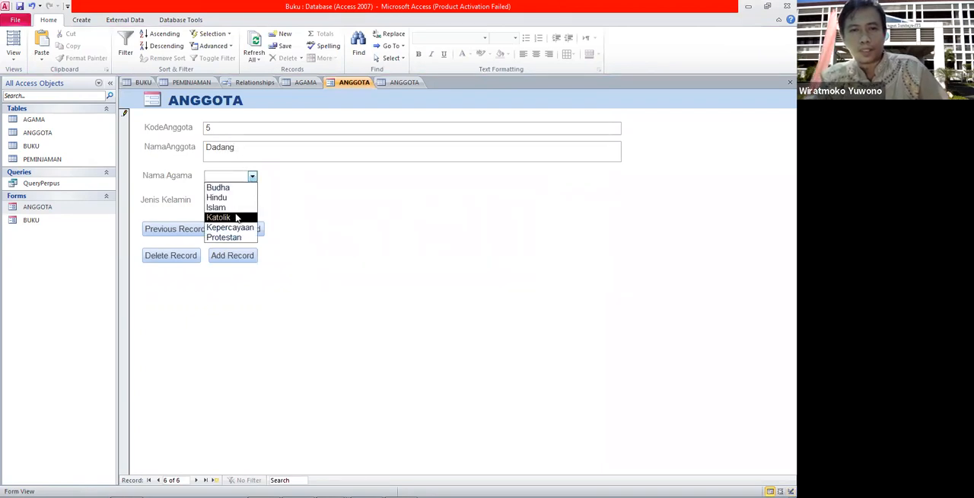
left_click(228, 197)
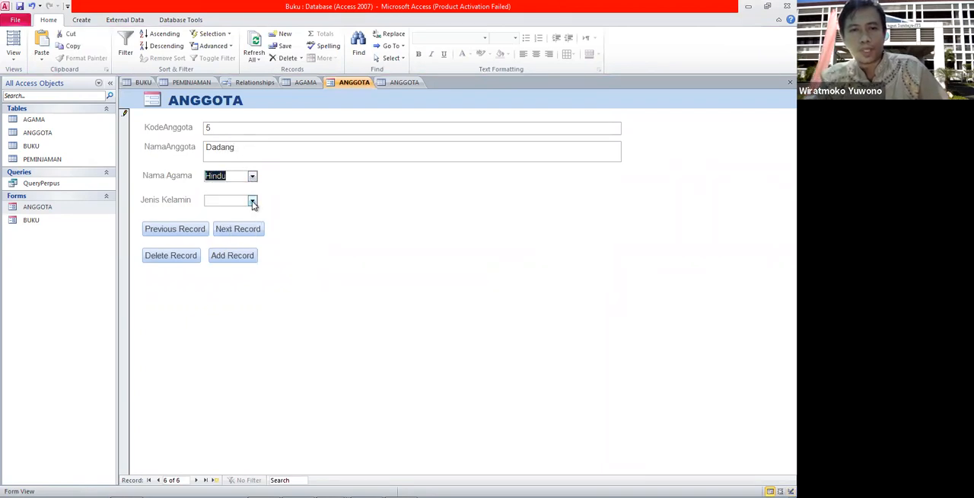
left_click(252, 201)
left_click(246, 215)
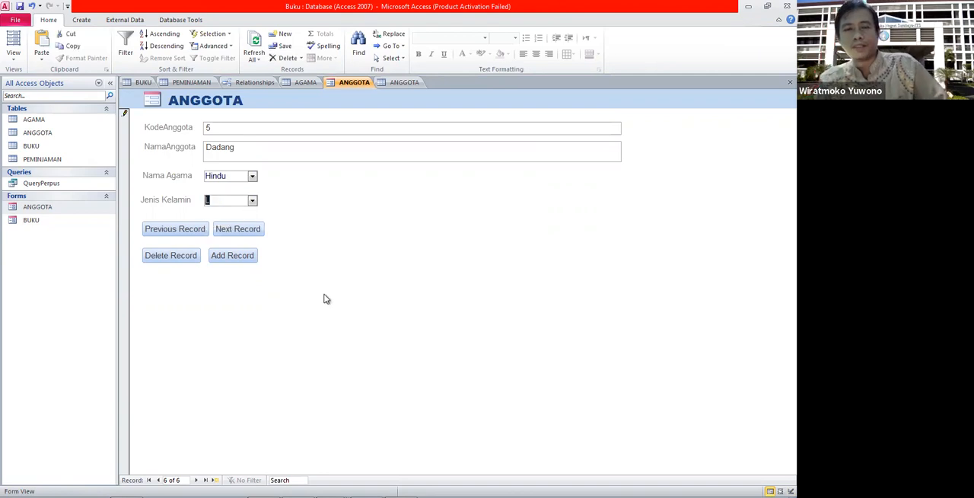
left_click(236, 256)
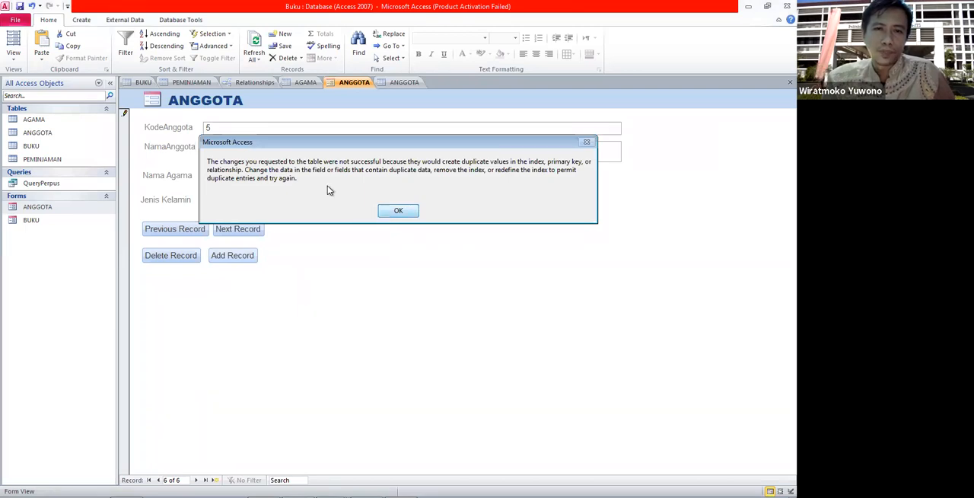
Dismiss the error, change KodeAnggota to 6, and add the record again.
left_click(393, 210)
key("BackSpace")
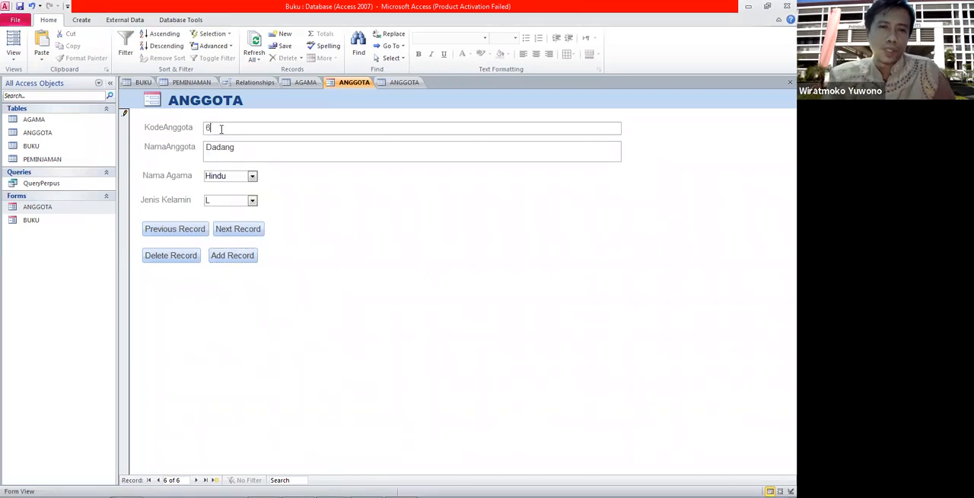
left_click(242, 258)
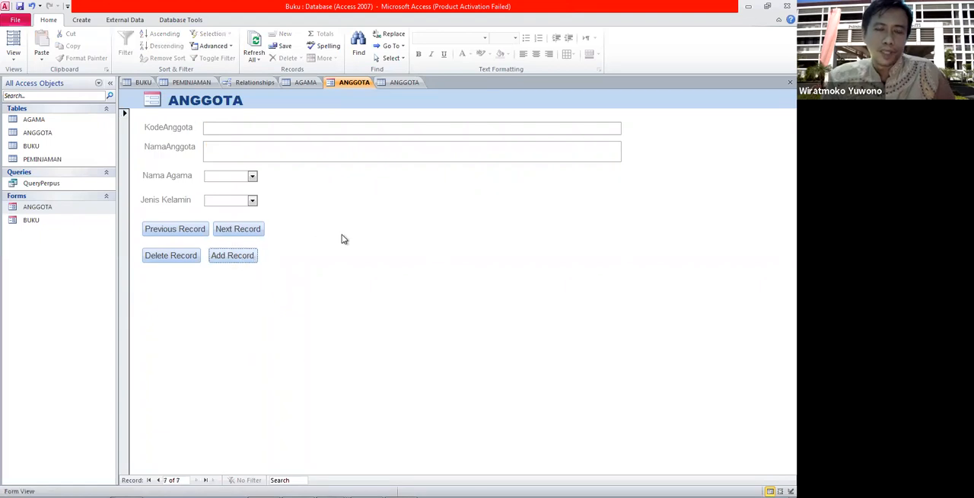
Browse back through the records with the record navigator and return to the last record.
left_click(159, 480)
left_click(158, 480)
left_click(158, 481)
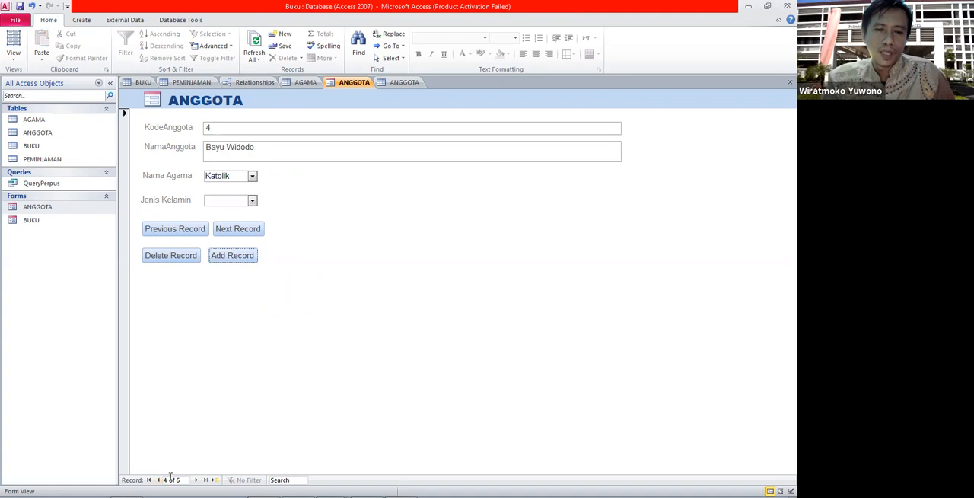
left_click(196, 480)
left_click(195, 480)
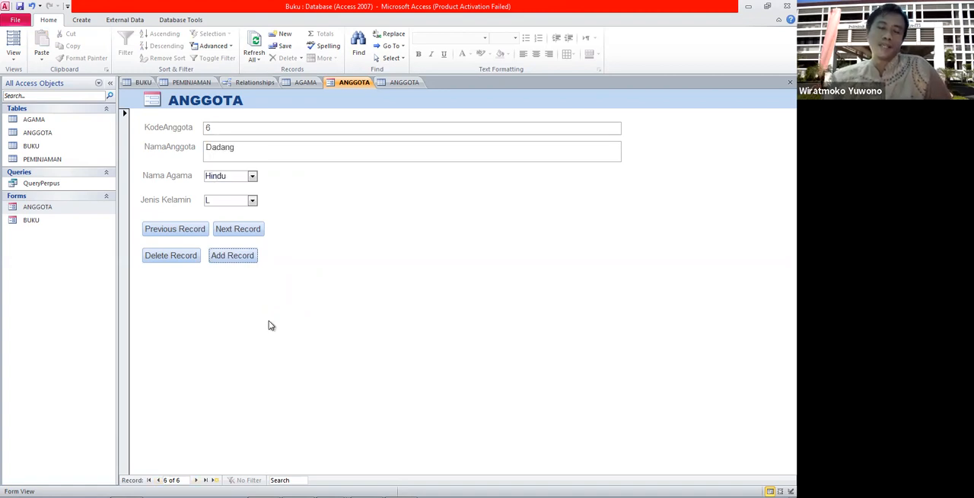
Open the form in Design View and place a new command button beside Add Record.
right_click(58, 211)
left_click(93, 238)
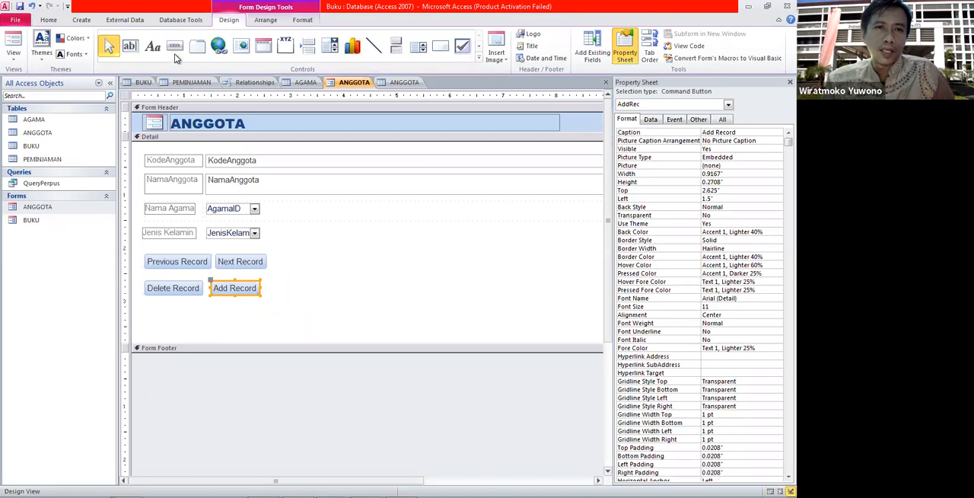
left_click(174, 45)
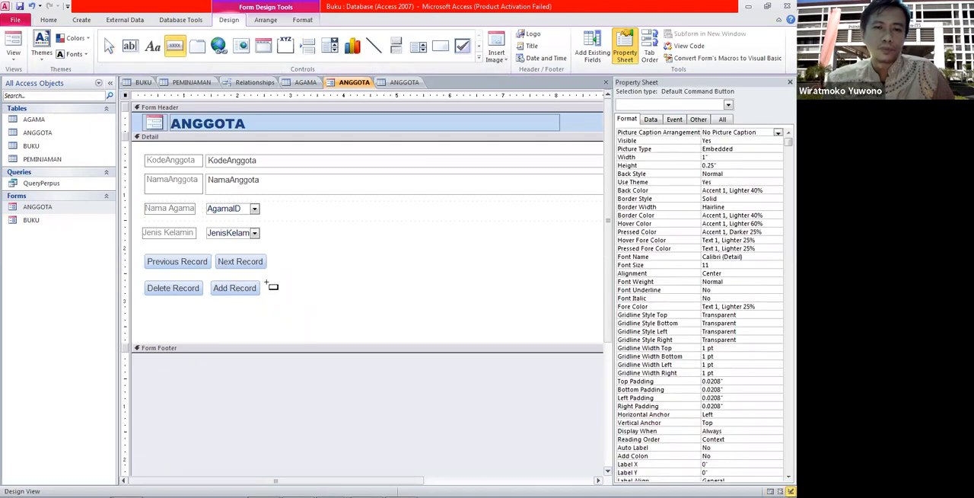
left_click(267, 283)
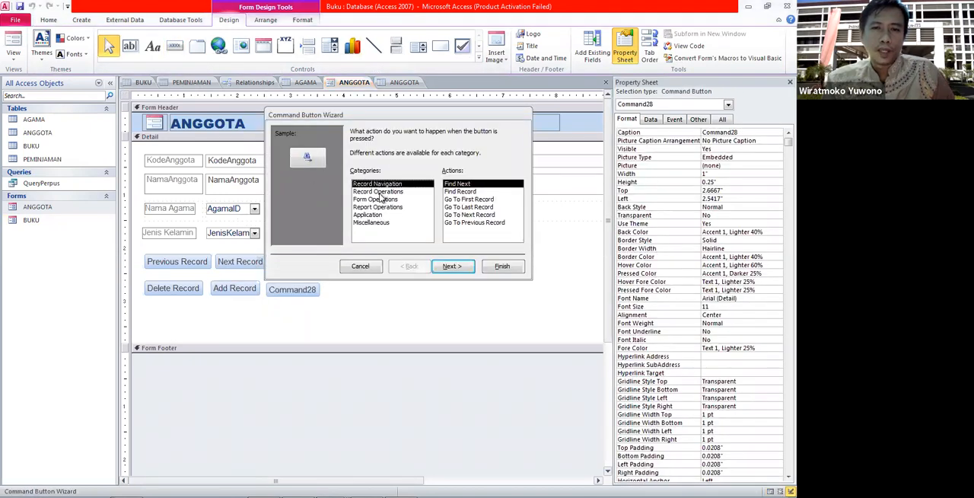
In the Command Button Wizard, choose the Record Navigation action Find Record and keep the text caption Find Record.
left_click(379, 192)
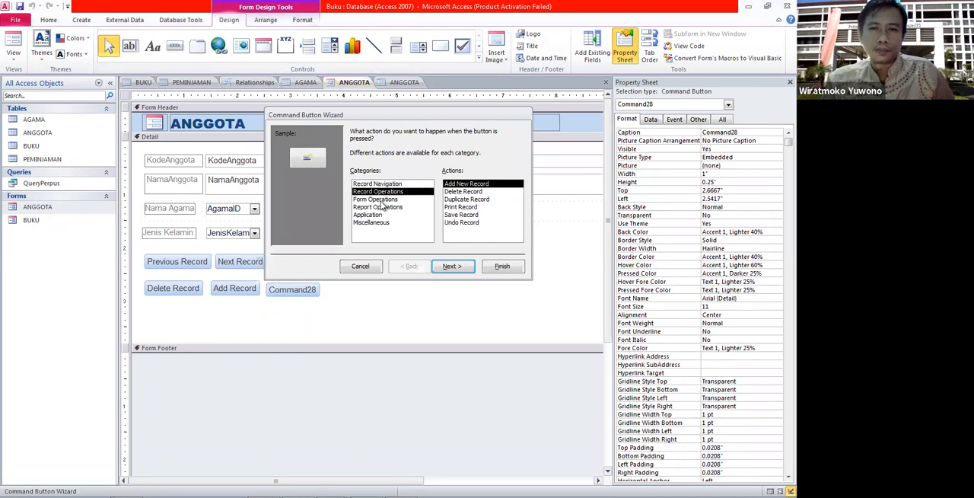
left_click(380, 199)
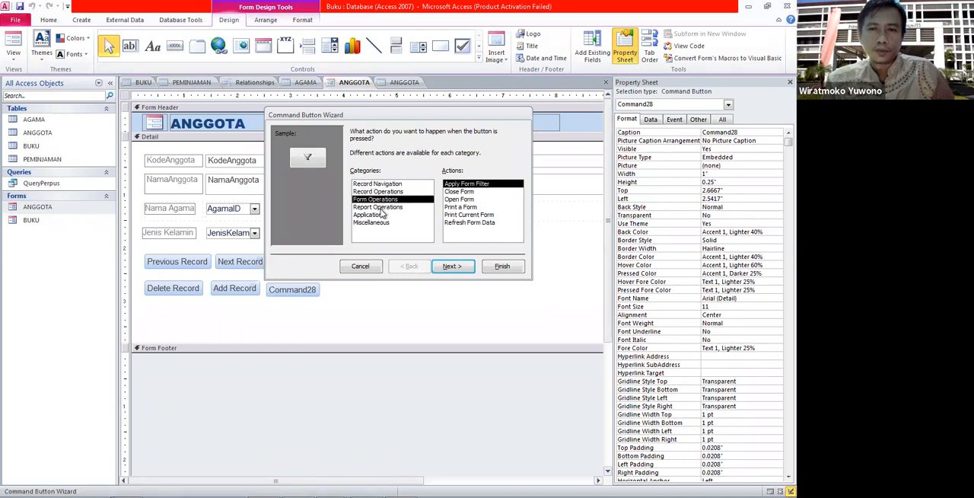
left_click(381, 207)
left_click(379, 216)
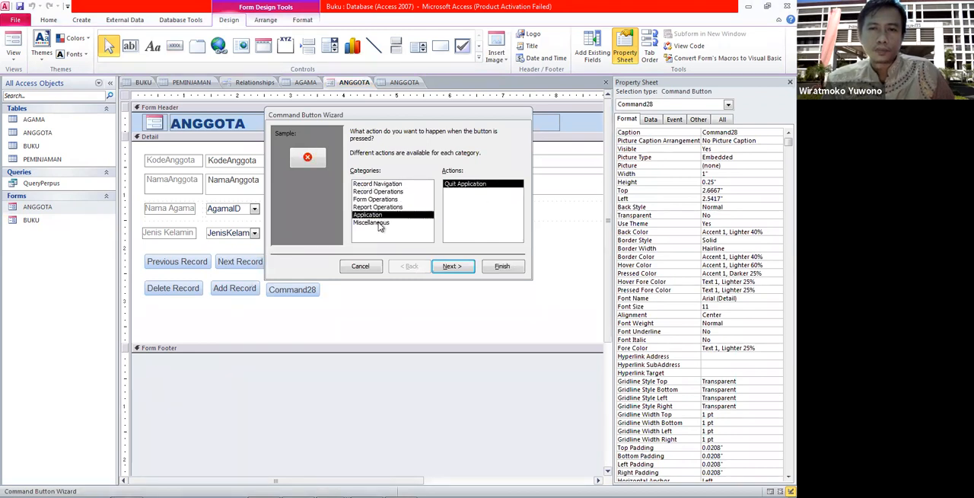
left_click(379, 223)
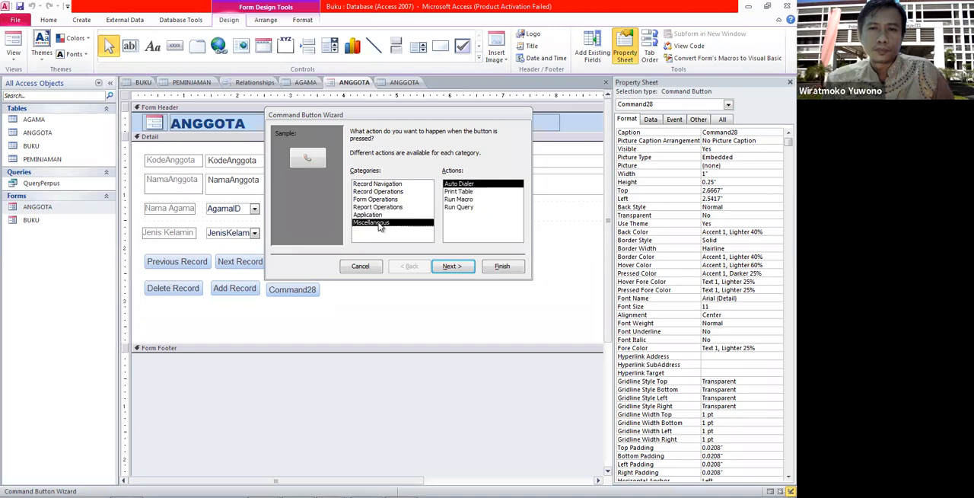
left_click(388, 184)
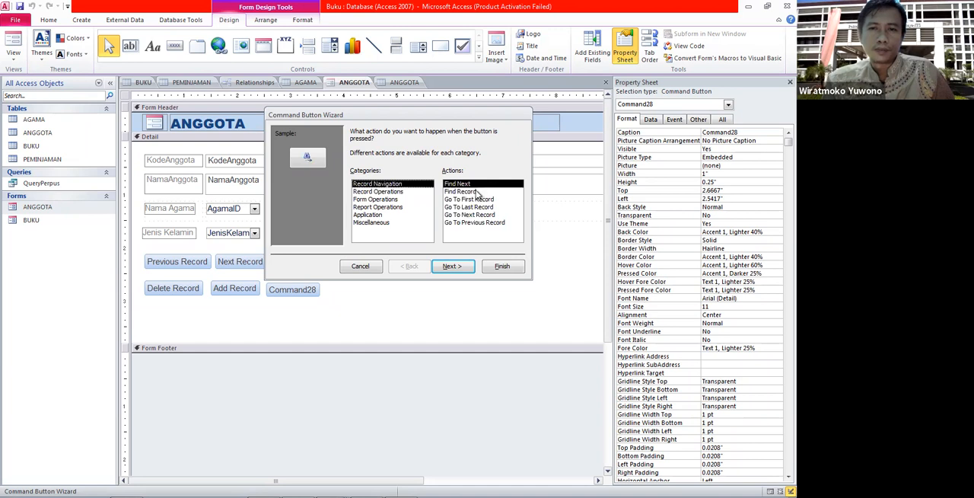
left_click(463, 193)
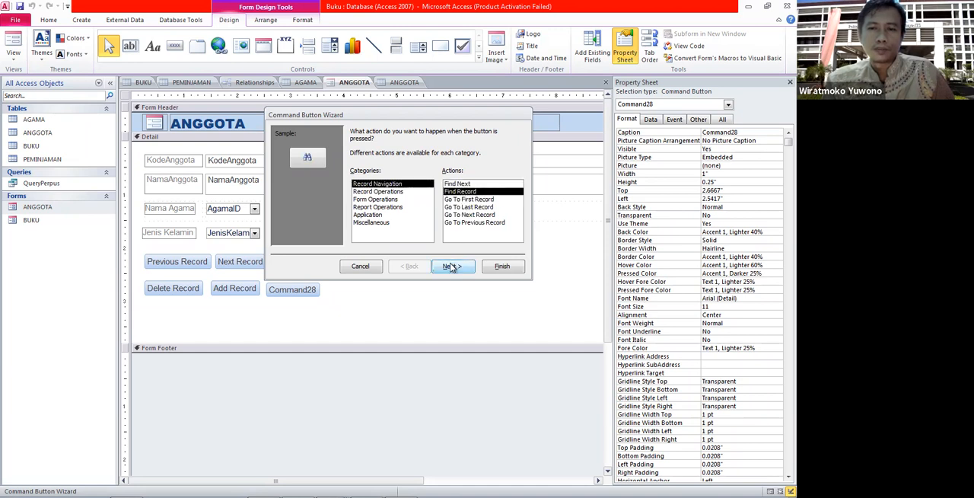
left_click(452, 267)
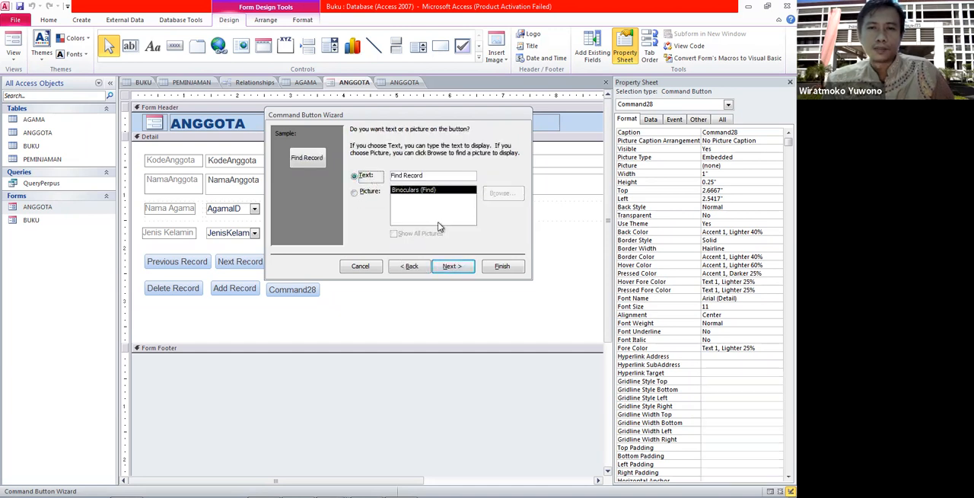
left_click(450, 266)
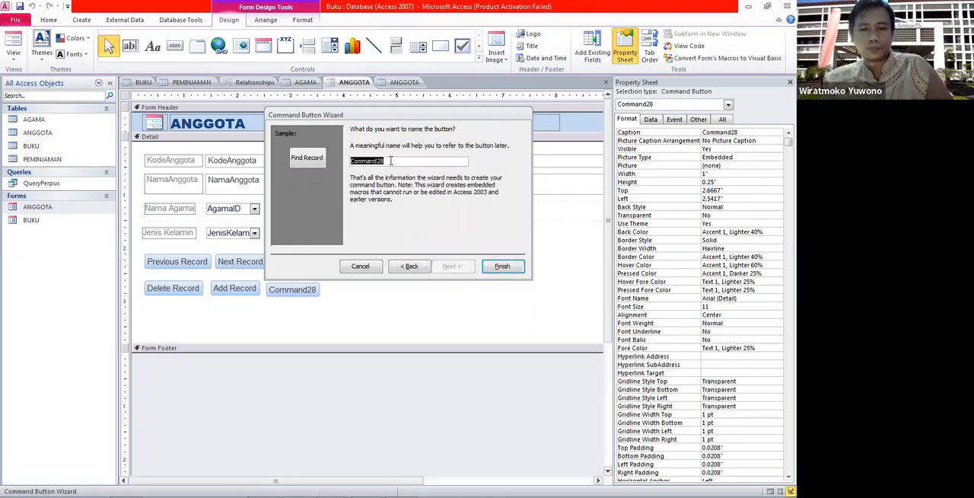
Name the button FindRec and finish the wizard.
type("FindRec")
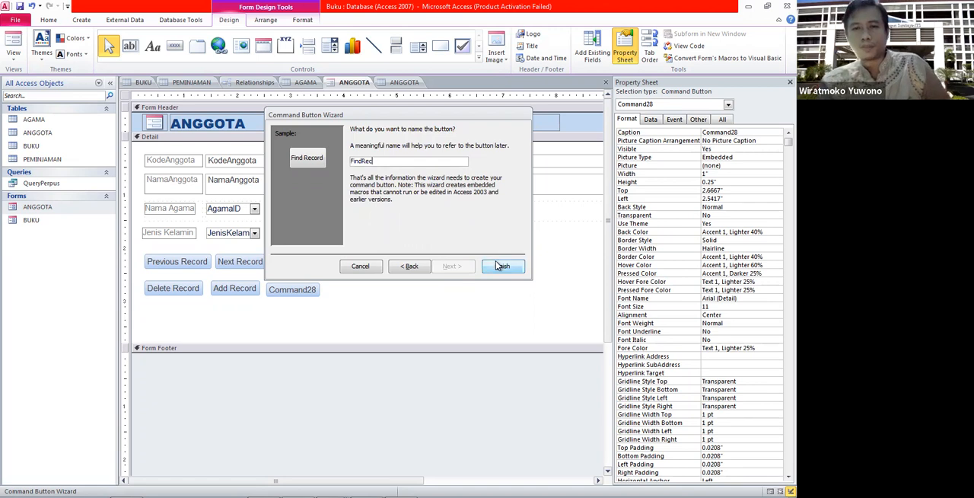
left_click(499, 266)
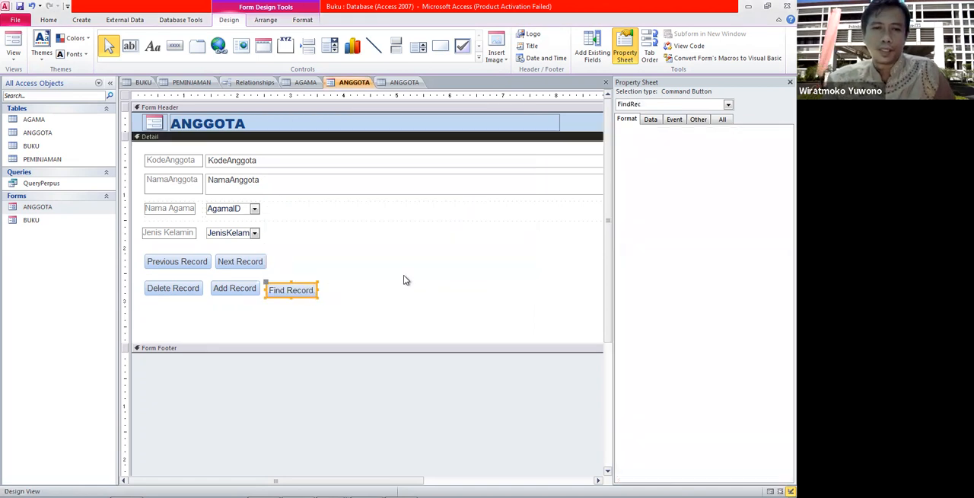
Open the ANGGOTA form in Form View and test the Find Record button.
left_click(403, 279)
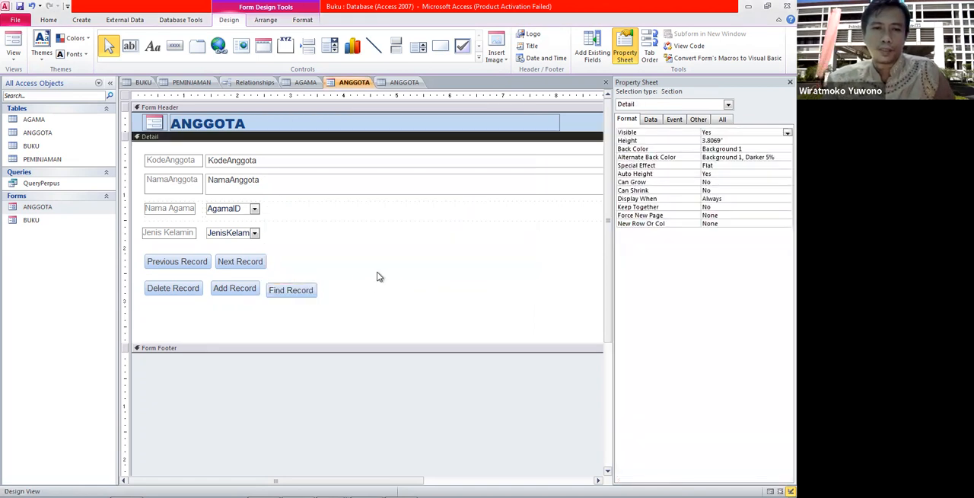
left_click(278, 291)
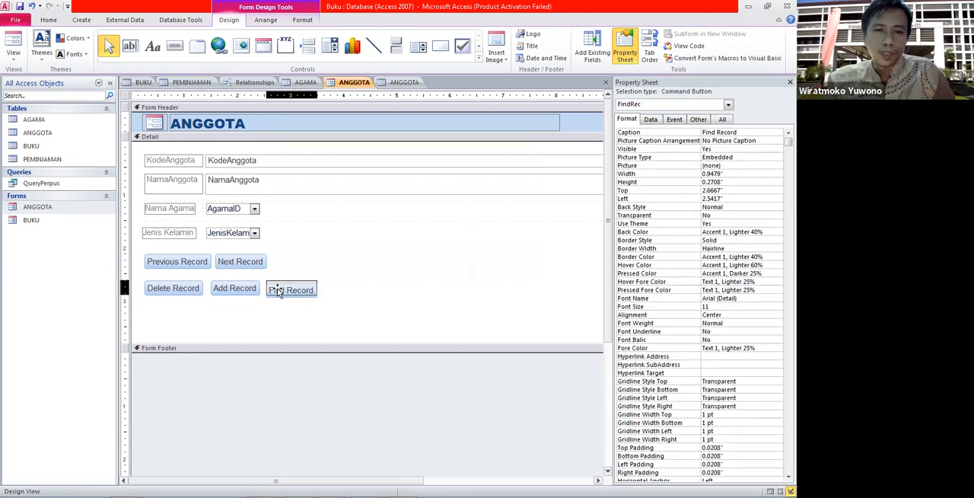
left_click(369, 286)
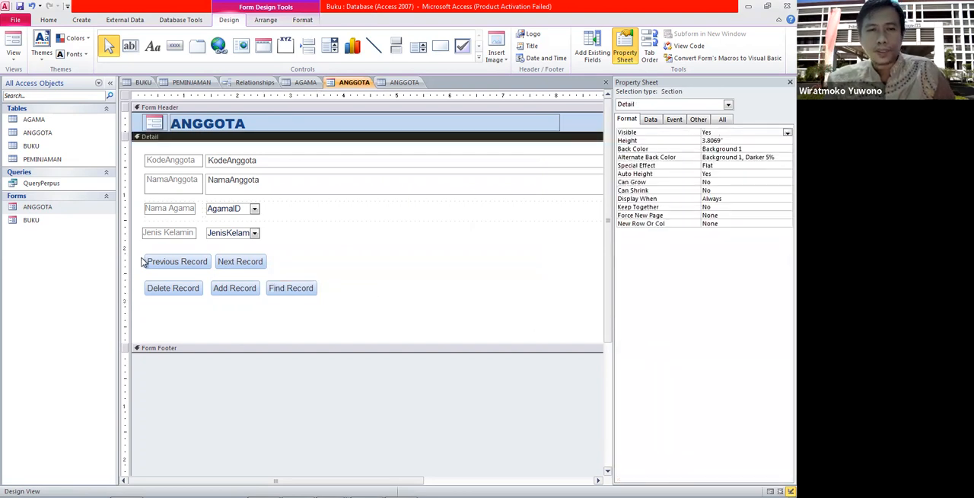
double_click(38, 207)
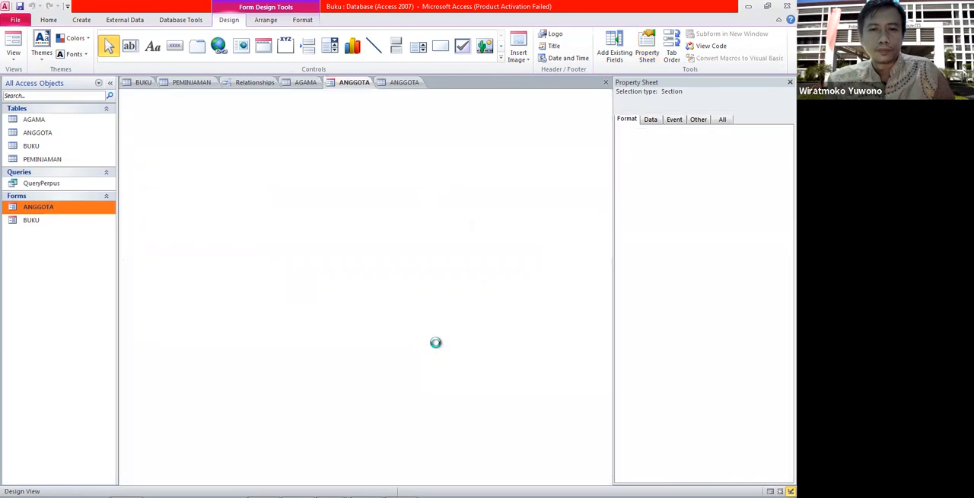
left_click(298, 258)
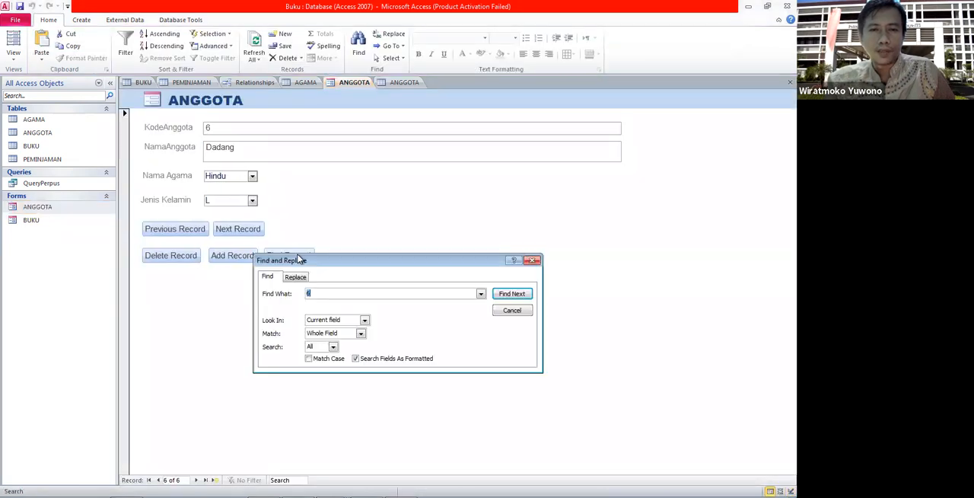
Move the Find and Replace dialog, examine its Find and Replace tabs, and close it.
left_click_drag(389, 261, 439, 172)
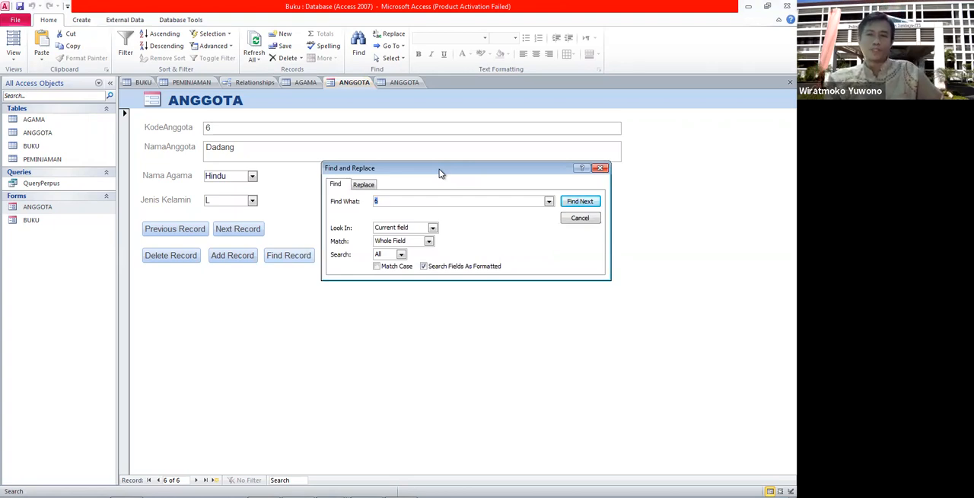
left_click(365, 186)
left_click(335, 185)
left_click(370, 187)
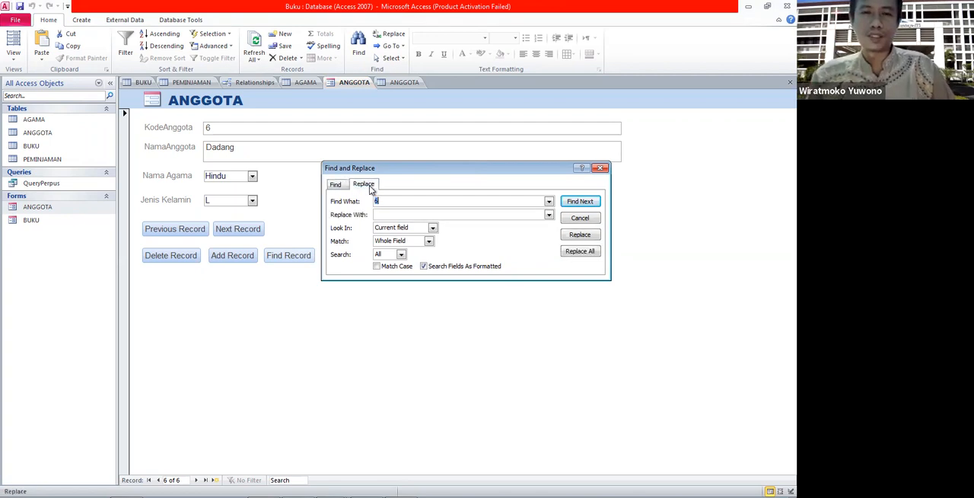
left_click(600, 169)
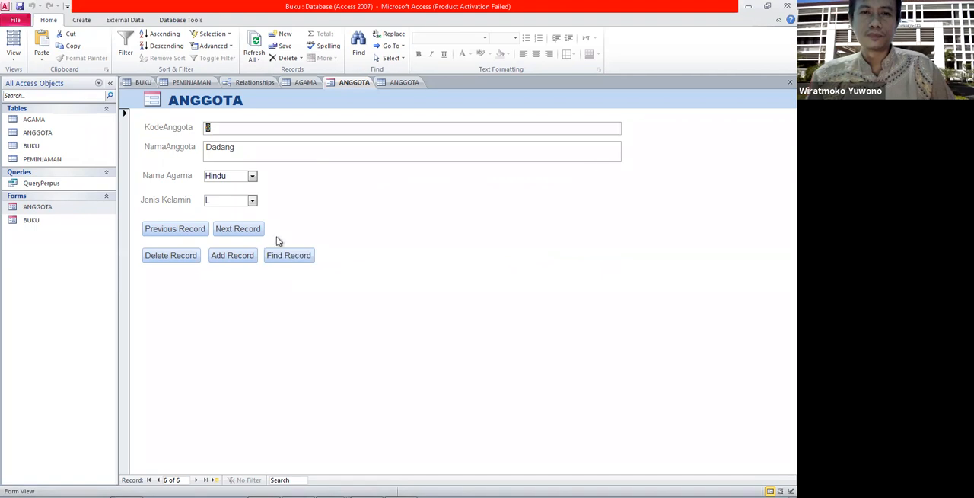
Switch the ANGGOTA form back to Design View.
right_click(71, 206)
left_click(109, 236)
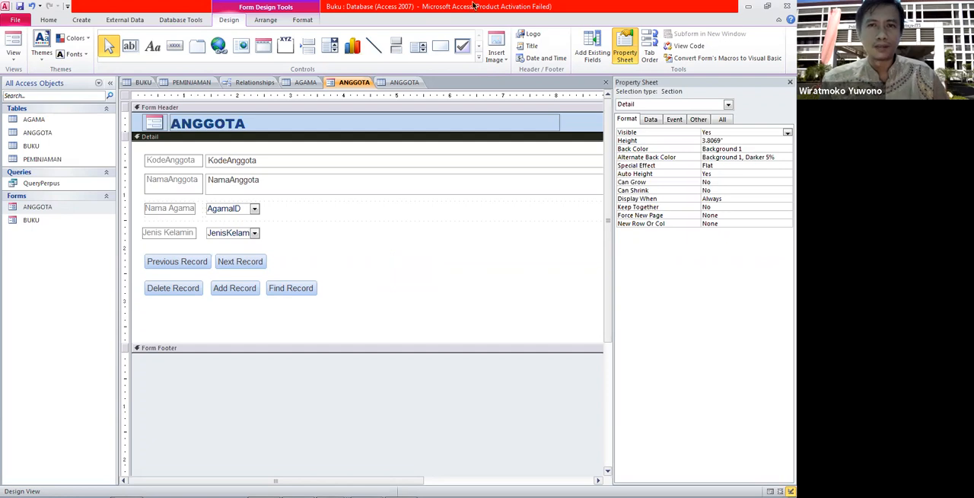
mouse_move(472, 6)
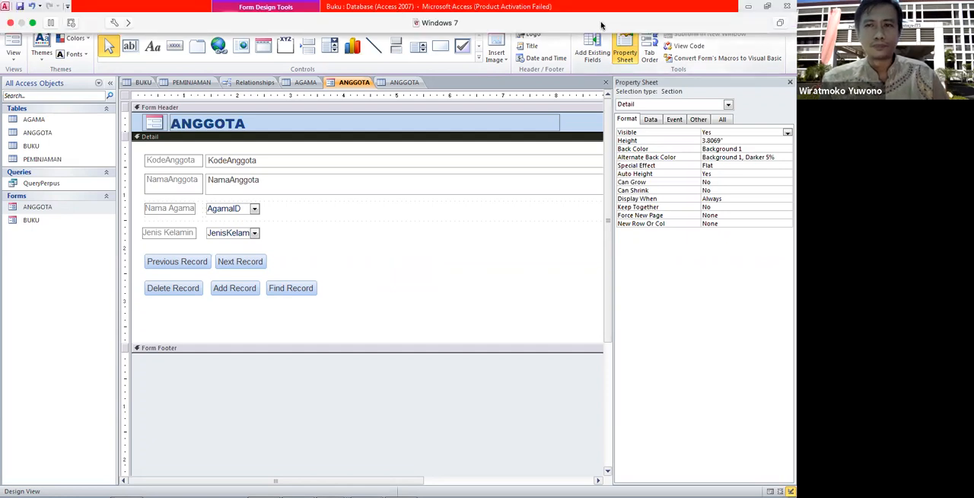